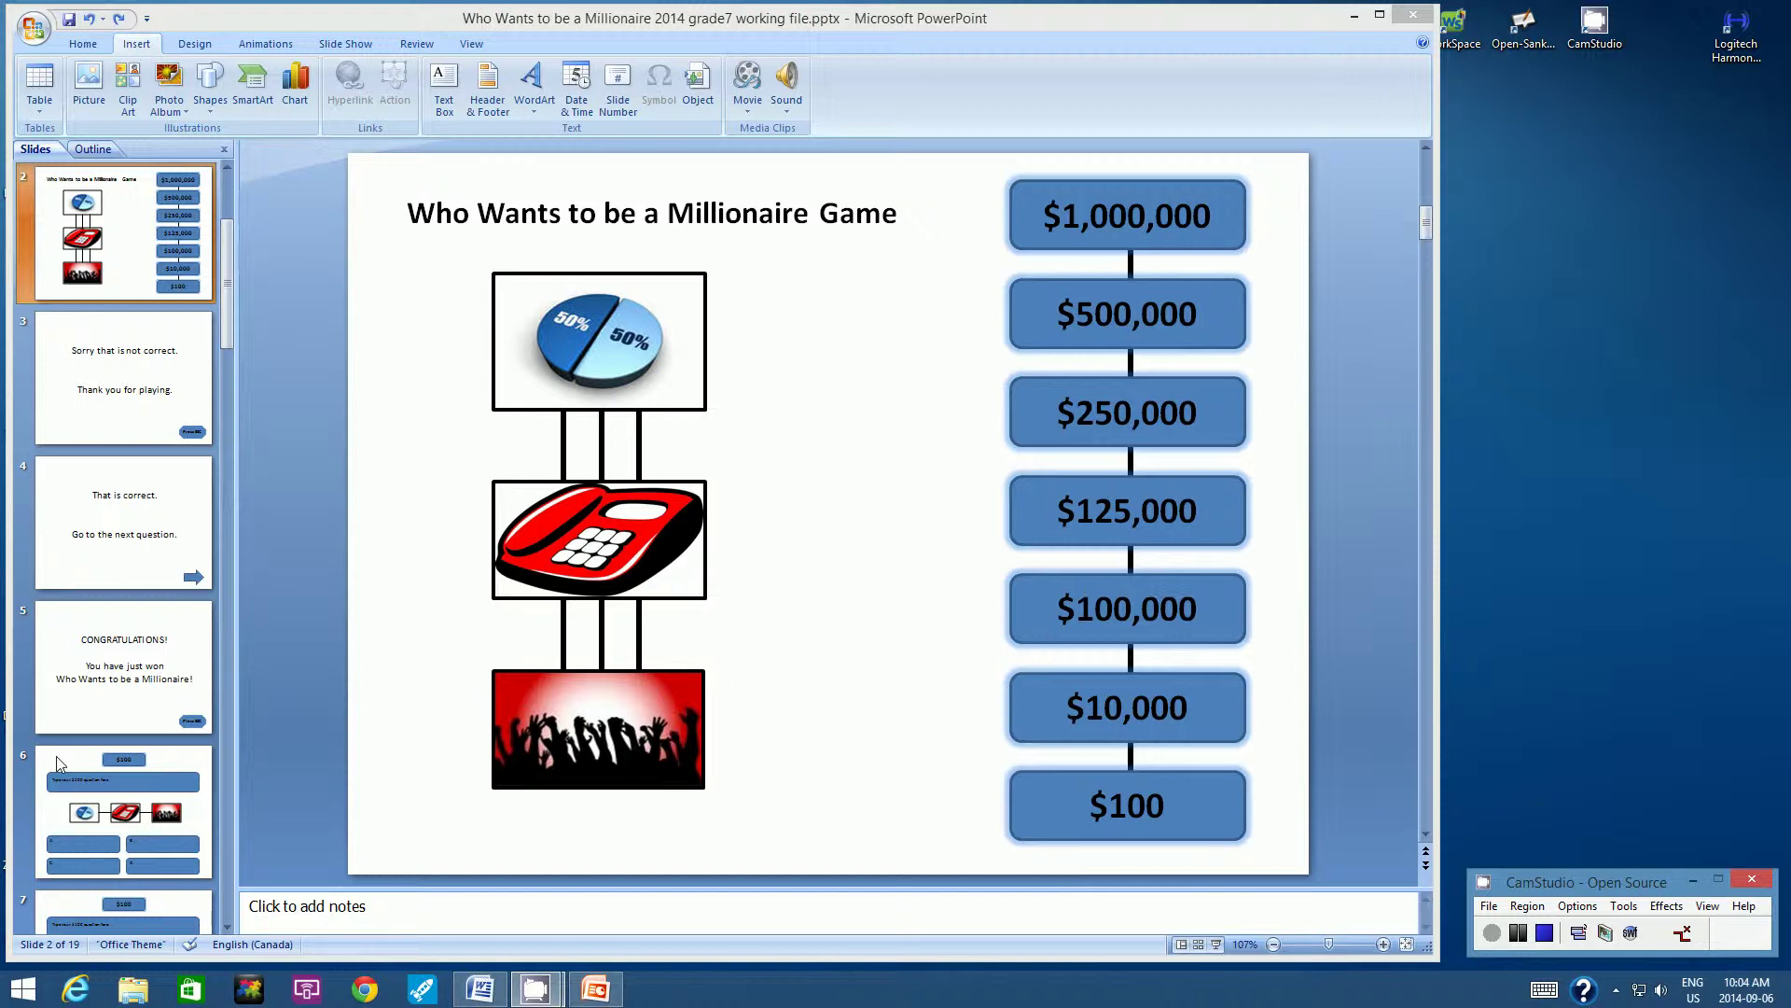
Step: Draw a blank custom action button about 11.6 cm wide and 3 cm high over answer B on slide 6
click(58, 763)
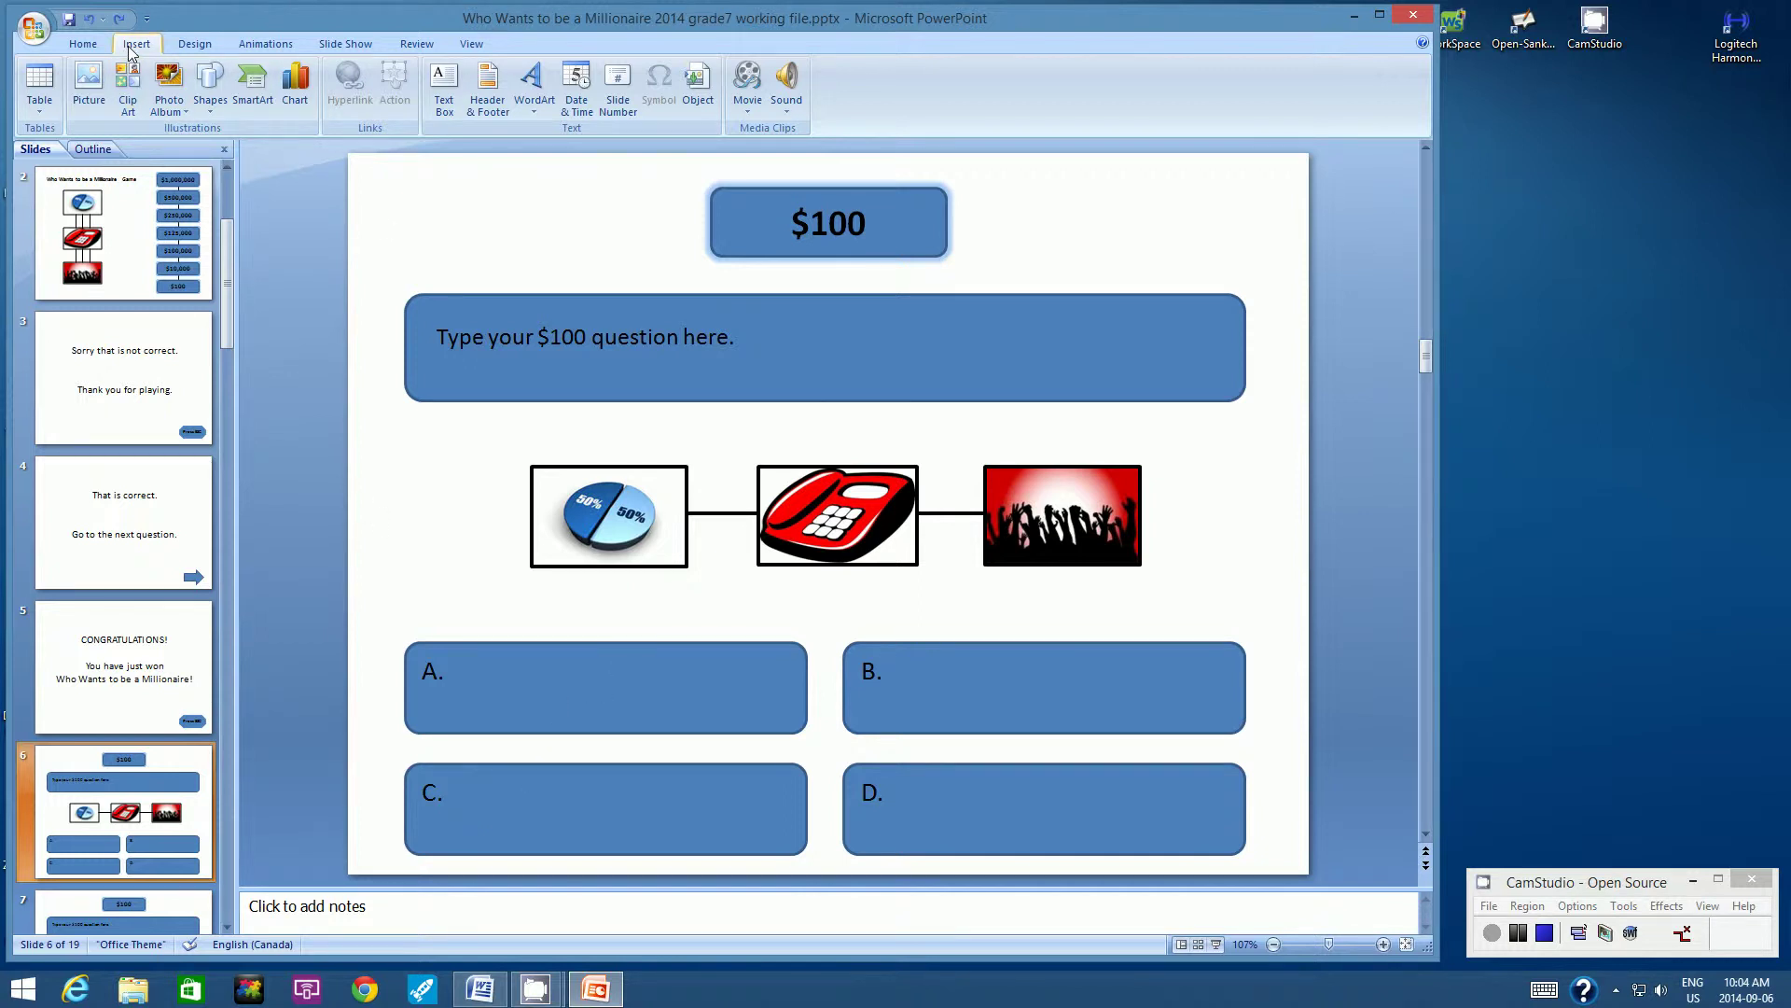
click(215, 103)
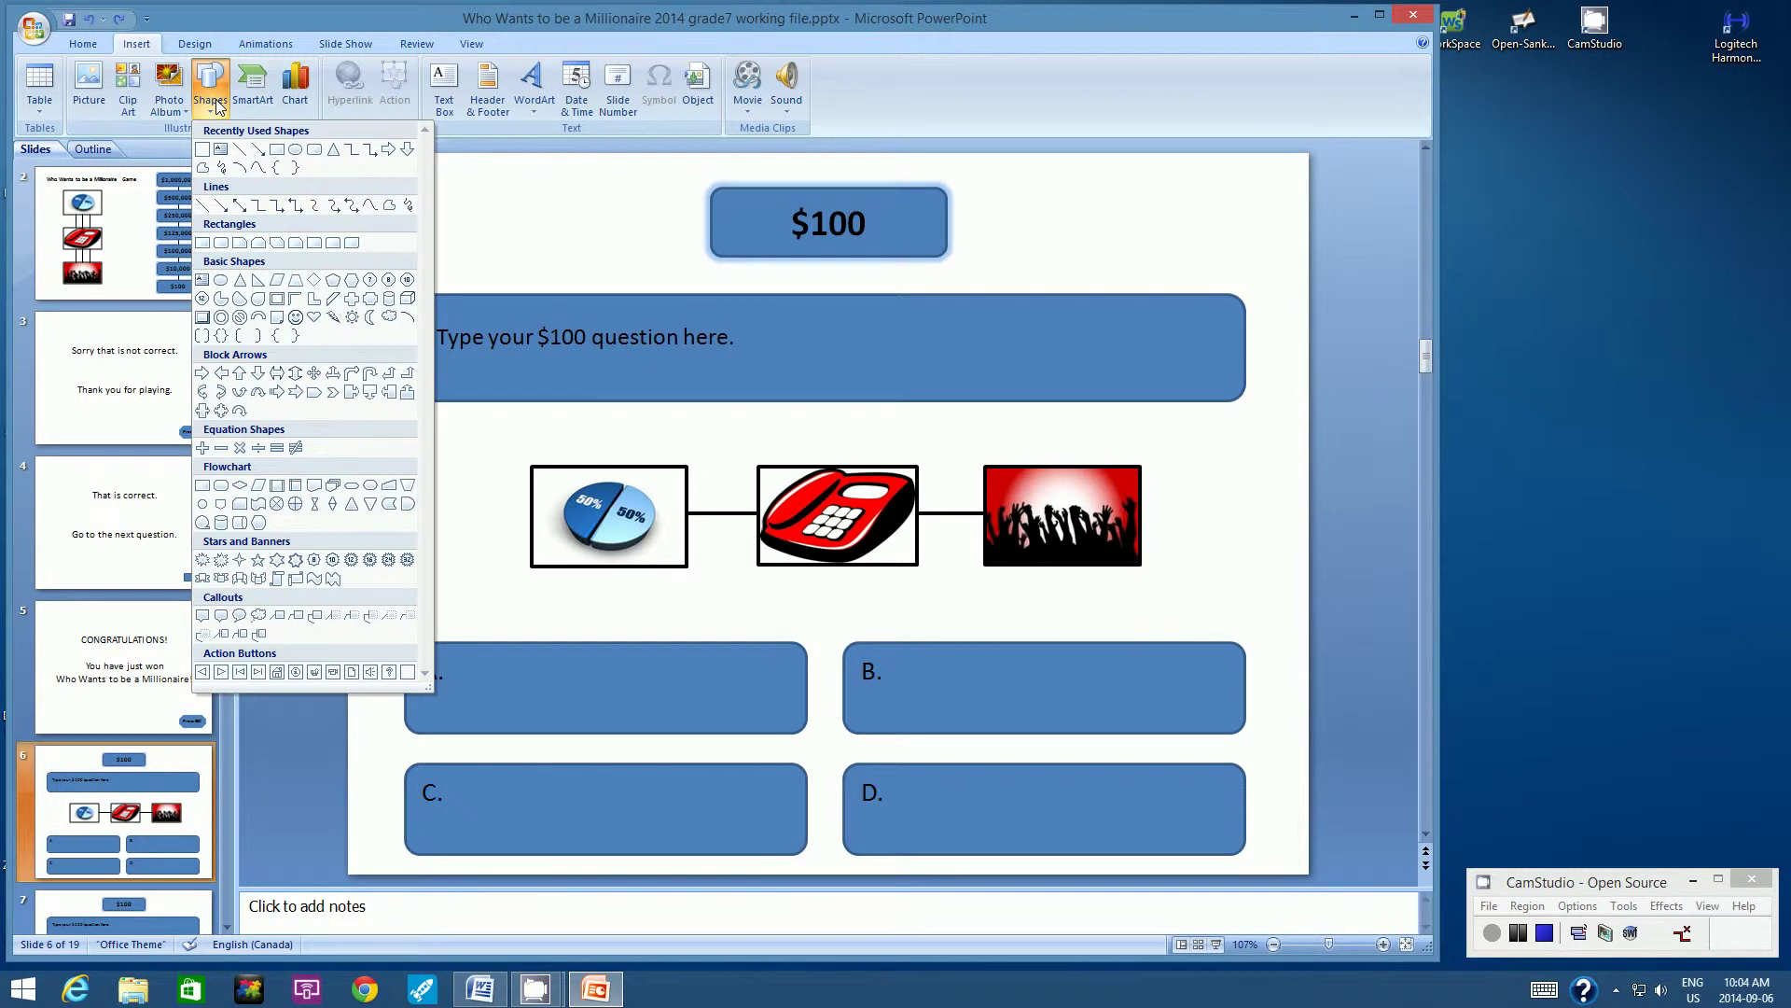
click(410, 675)
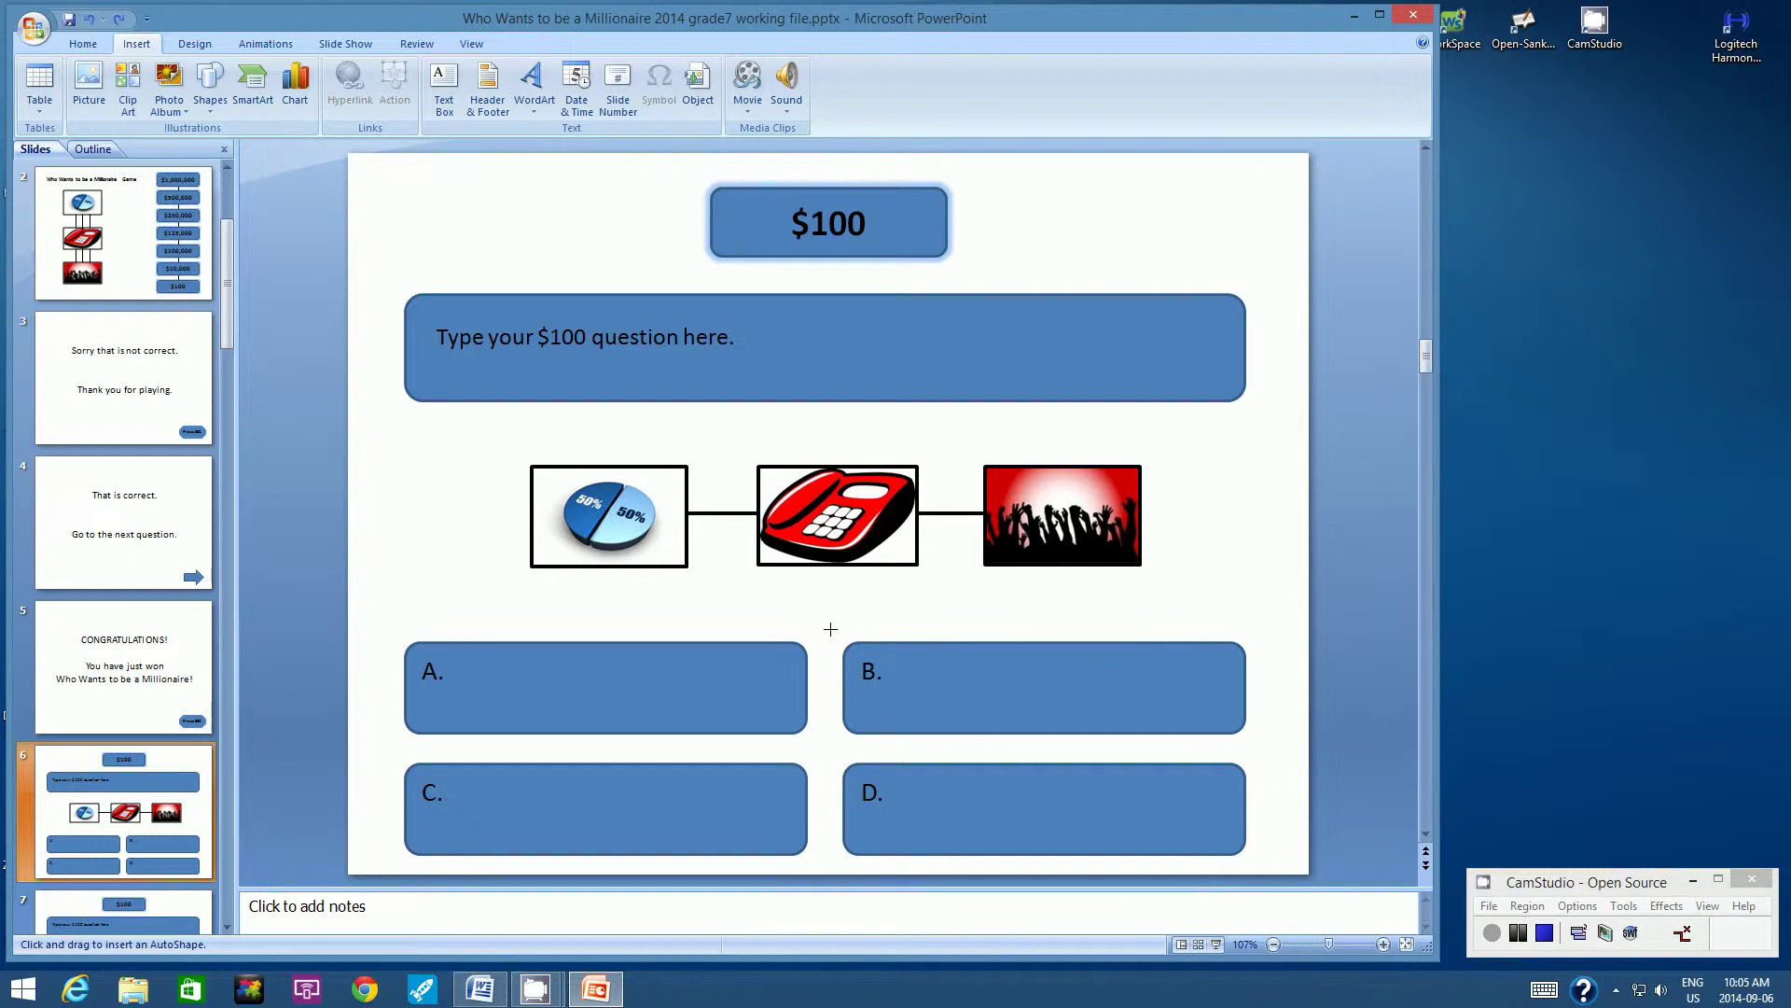
drag(830, 629, 1265, 744)
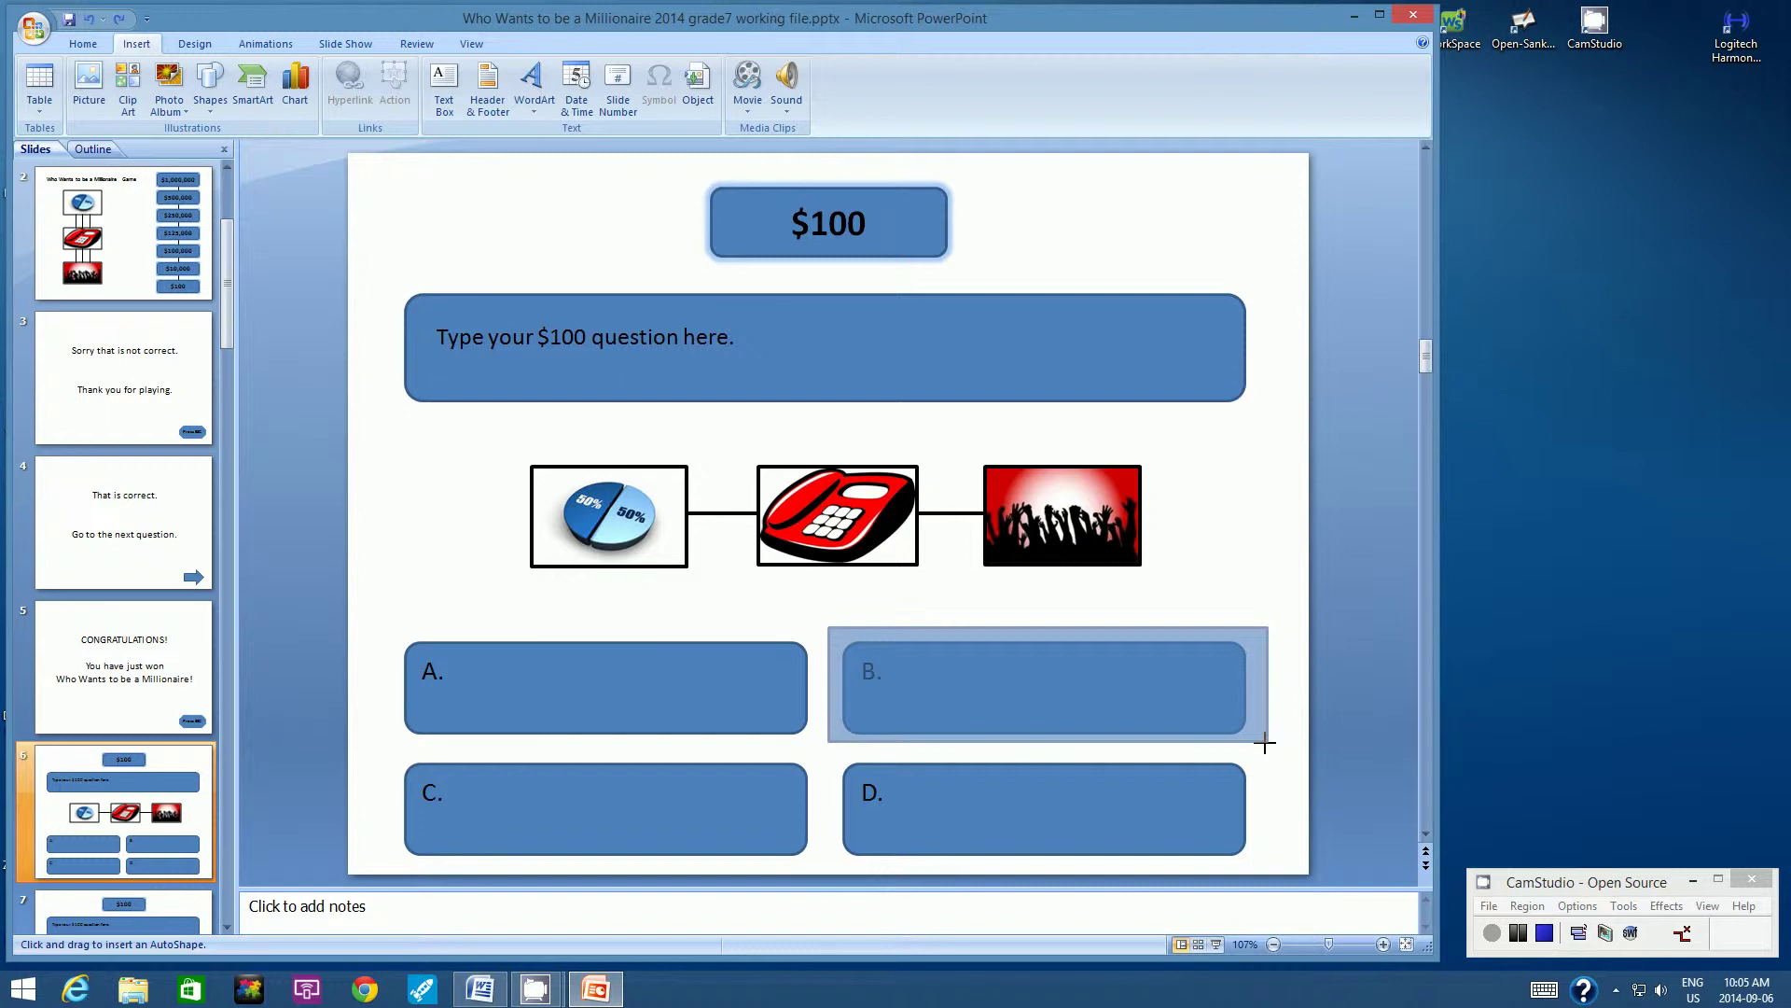
drag(1265, 744, 1265, 744)
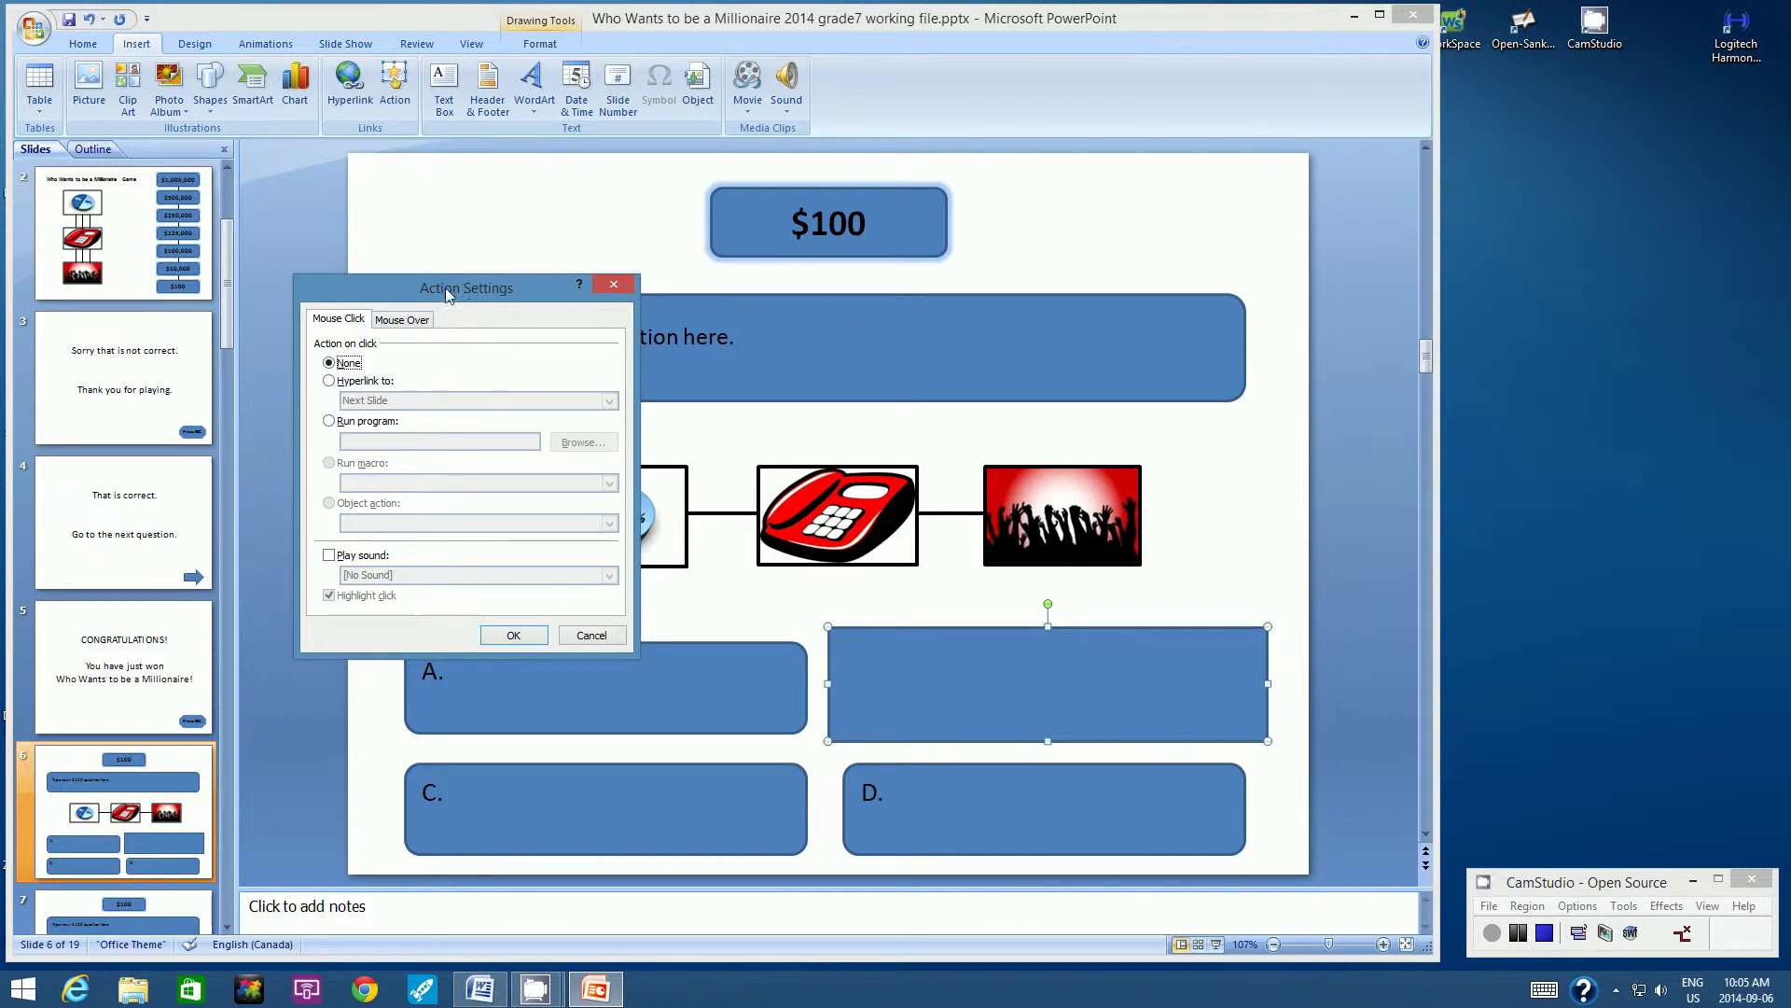
Step: Set the new button's click action to hyperlink to Slide 4, the "That is correct." slide
click(329, 382)
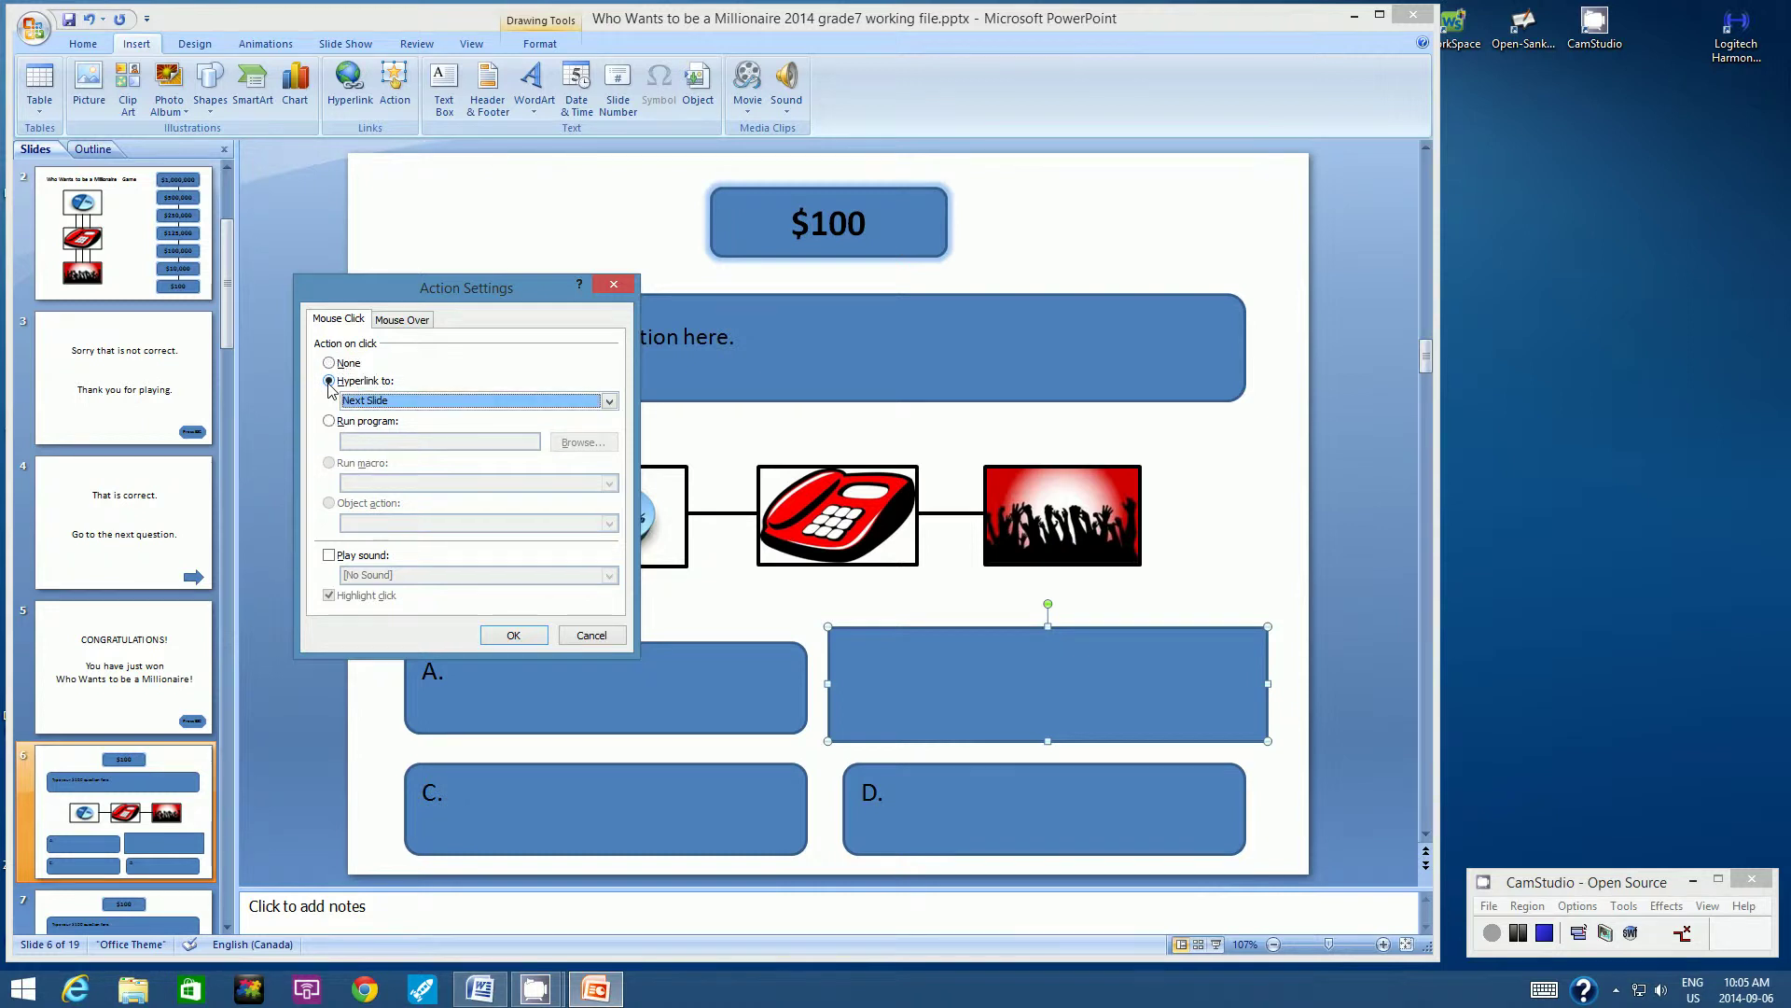
click(610, 401)
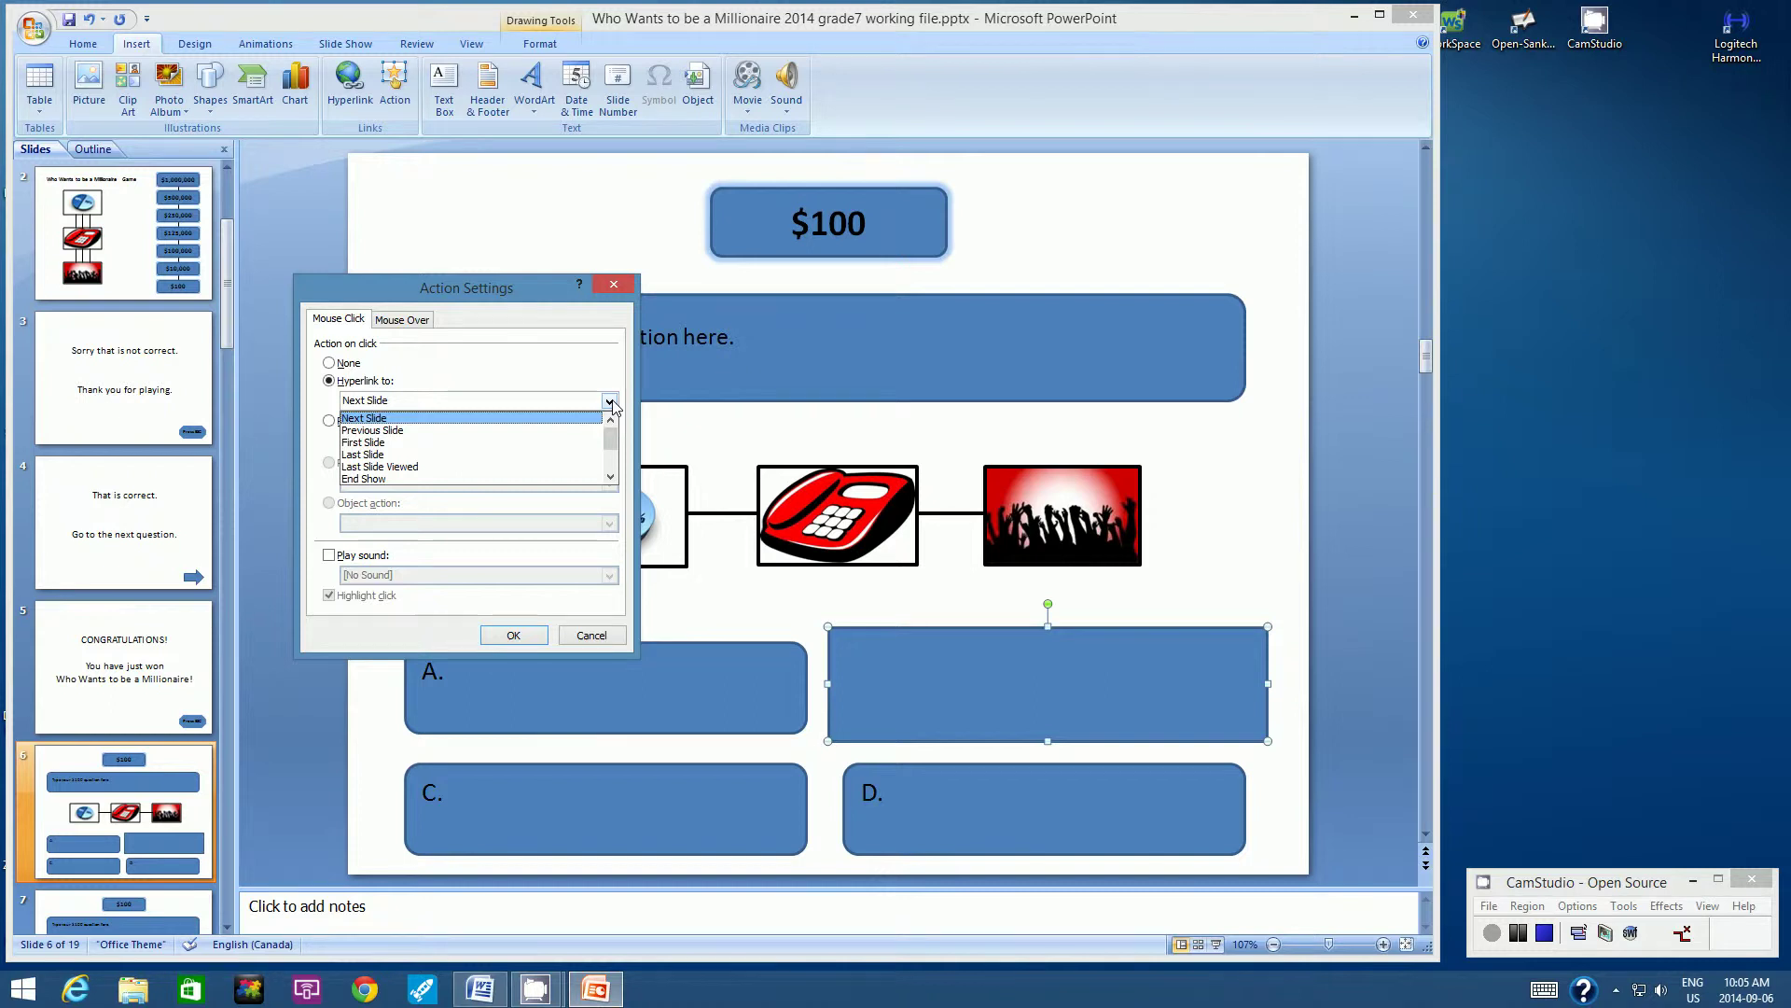
scroll(609, 441, down, 1)
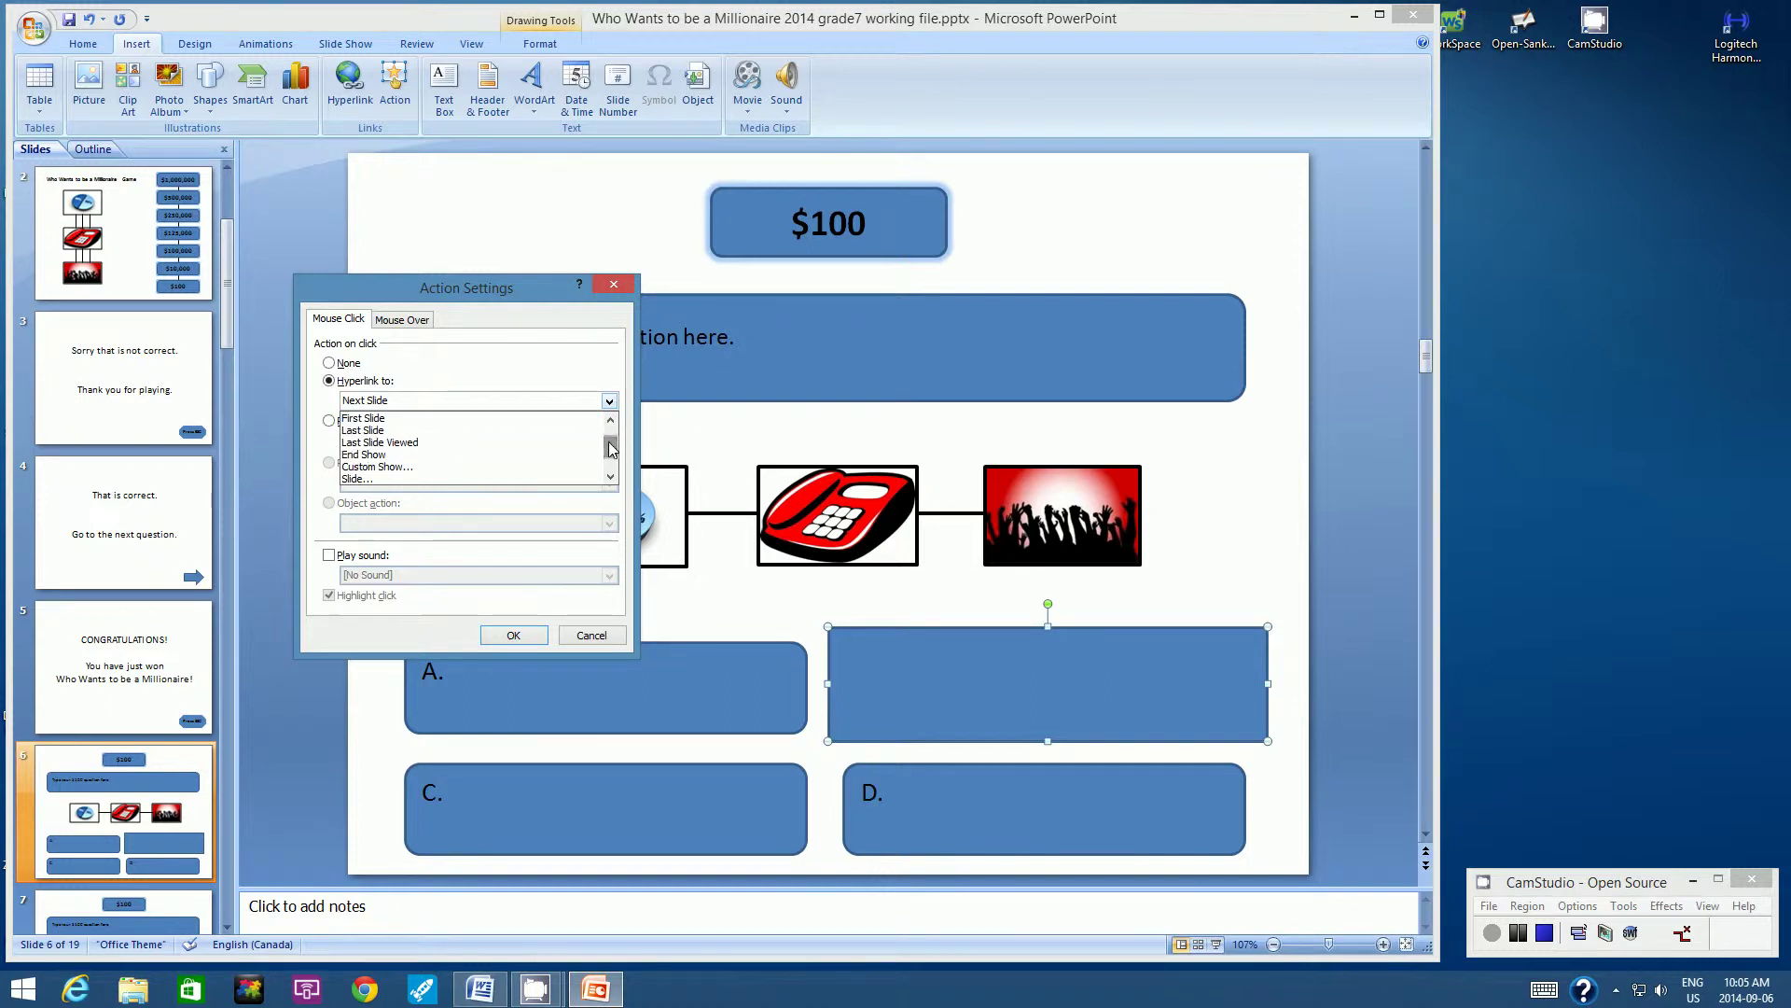
click(421, 479)
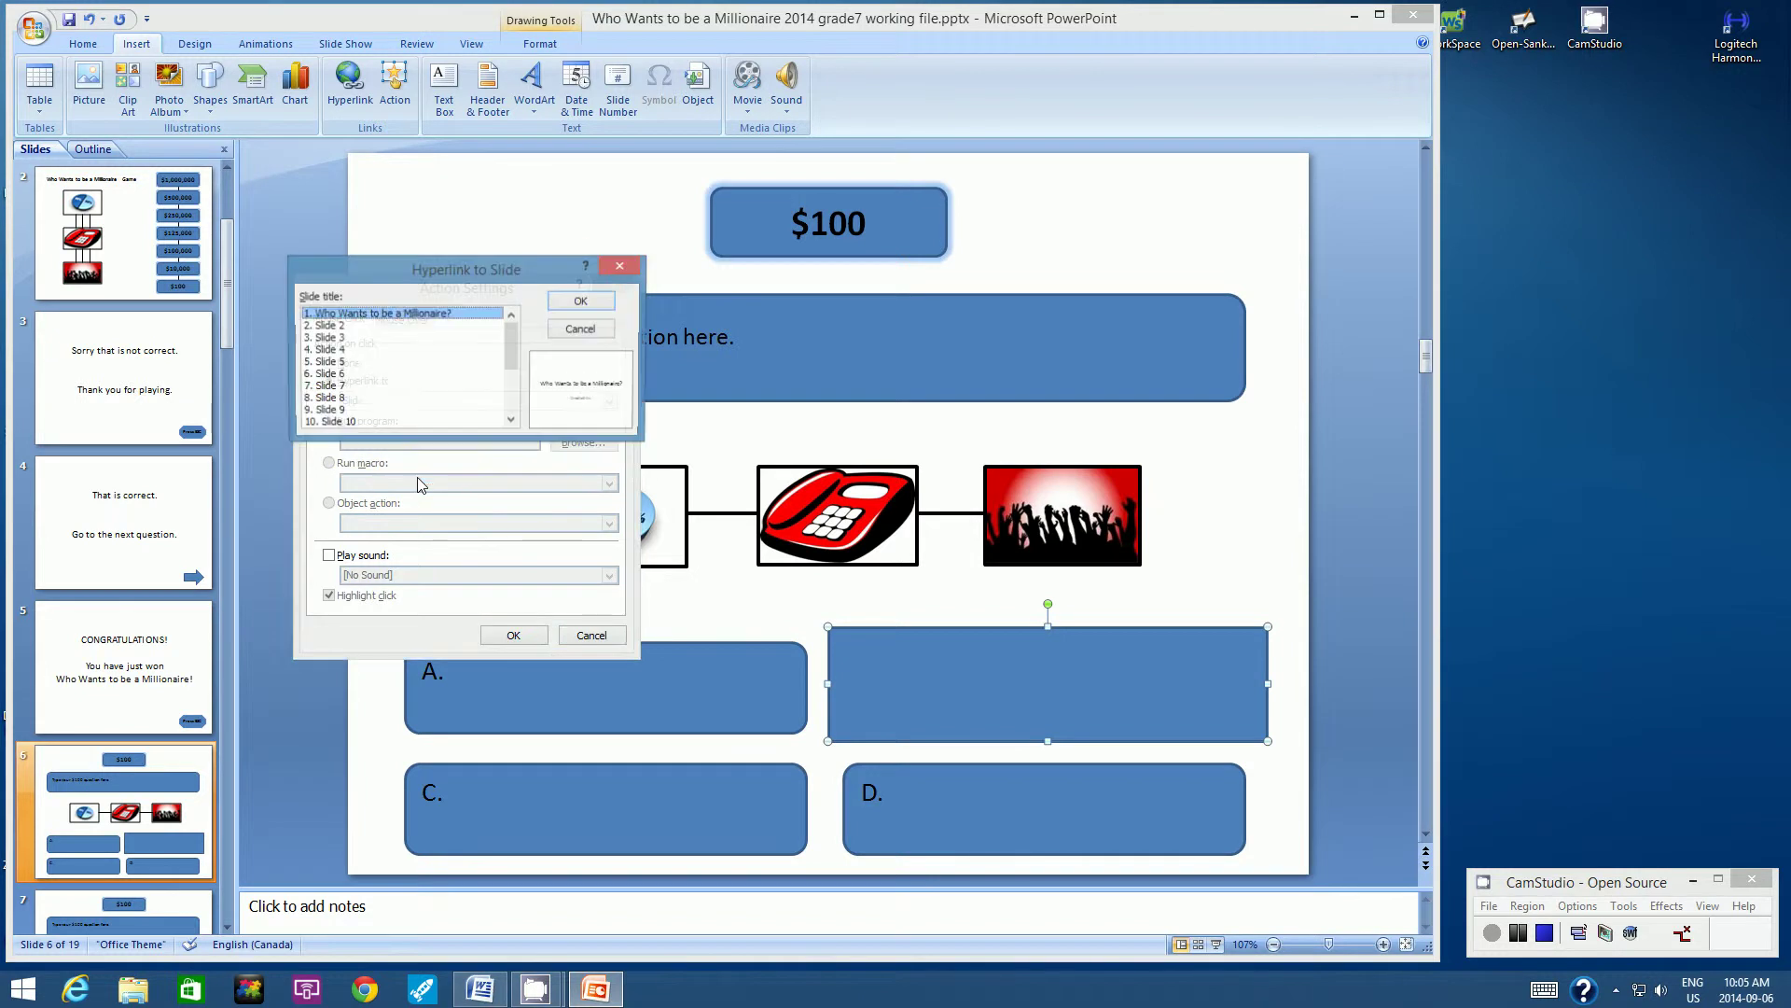
click(325, 353)
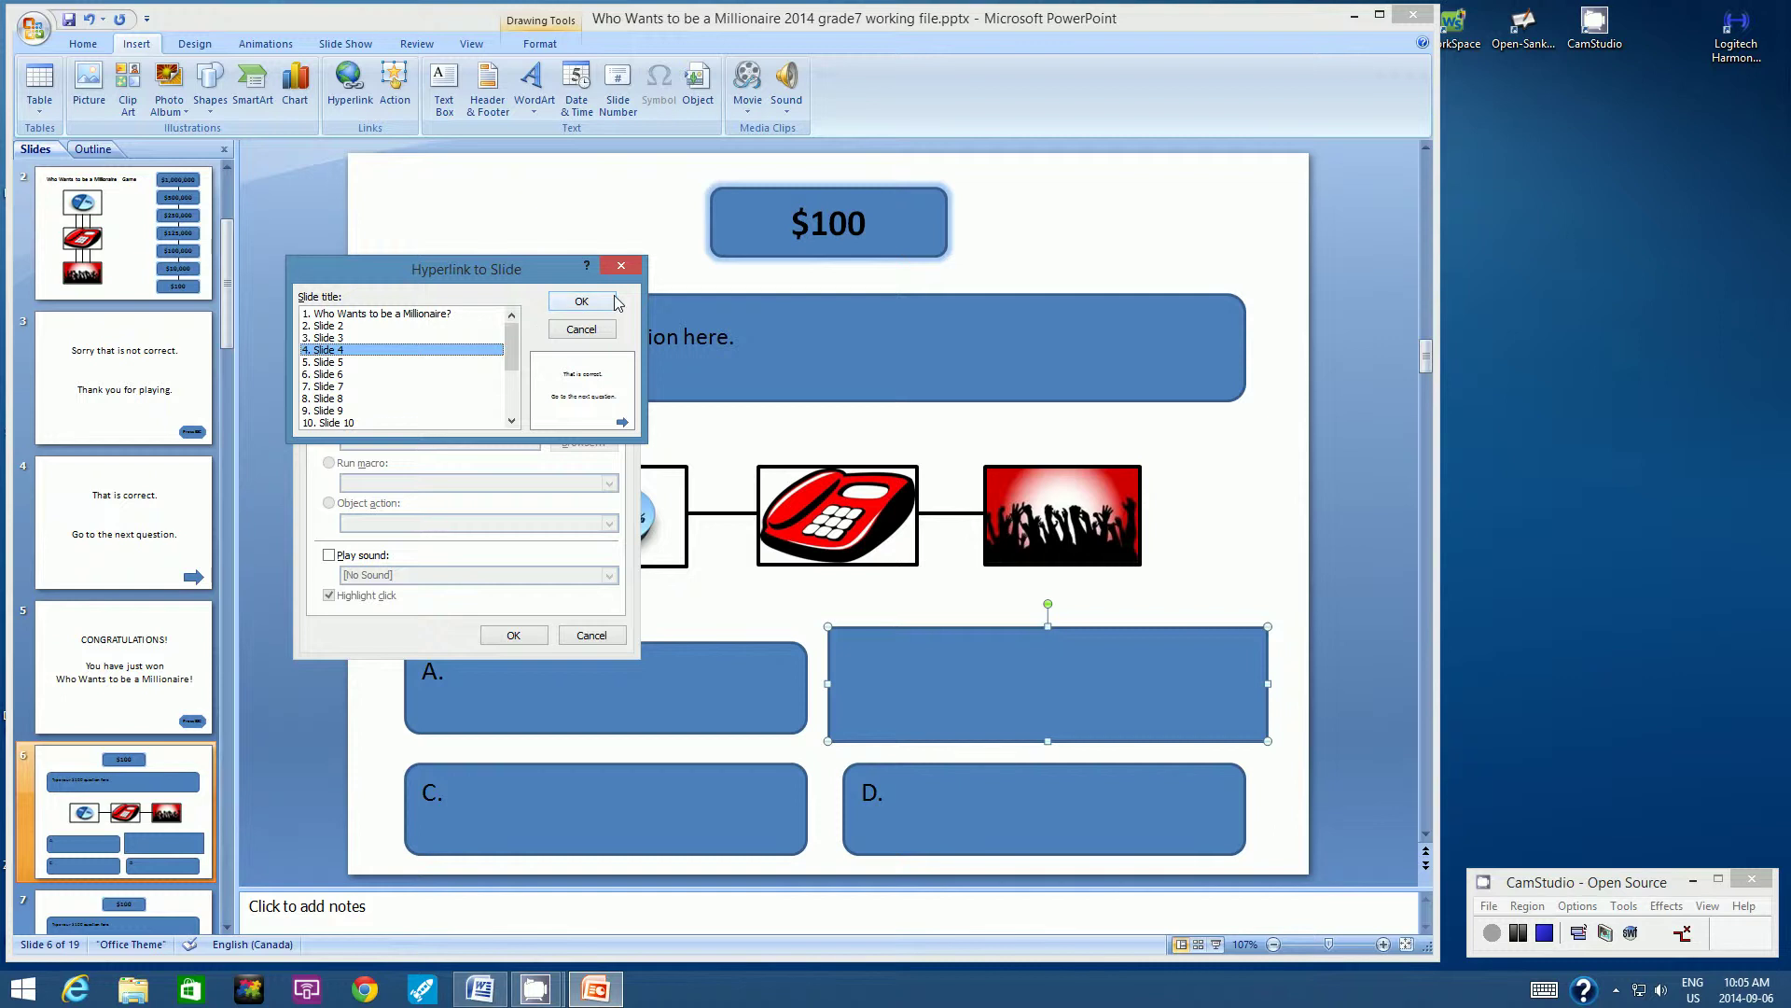
click(584, 304)
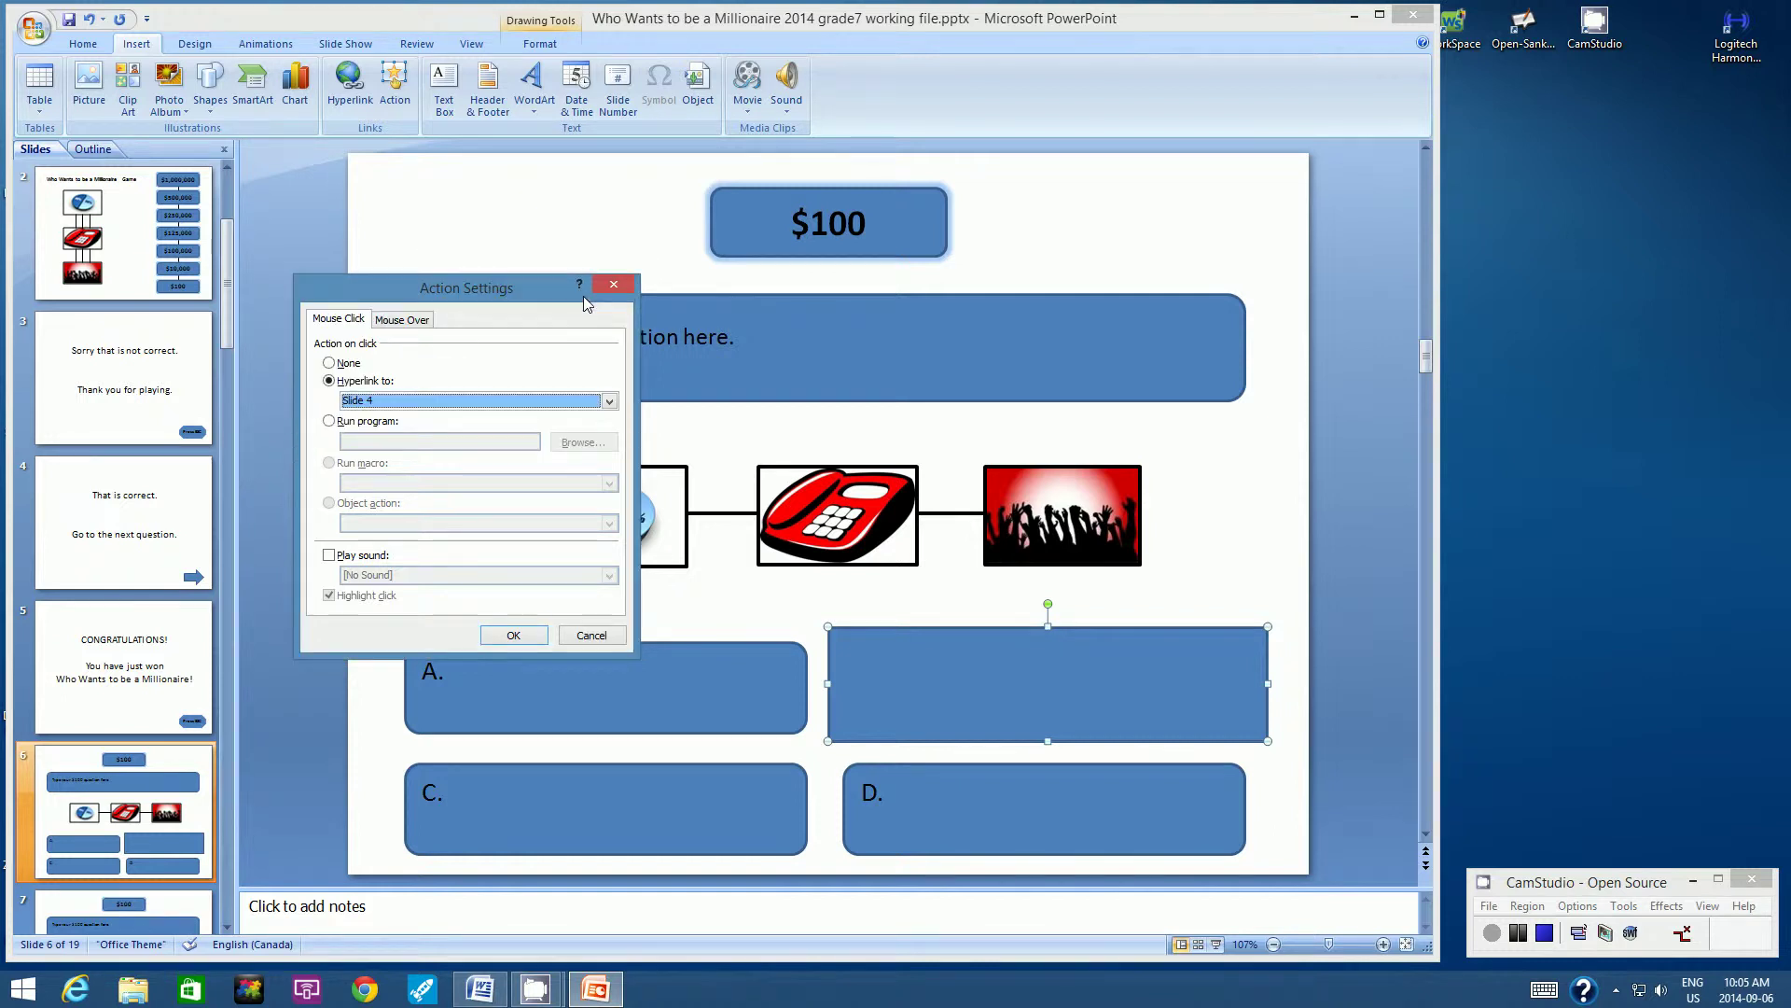
click(514, 636)
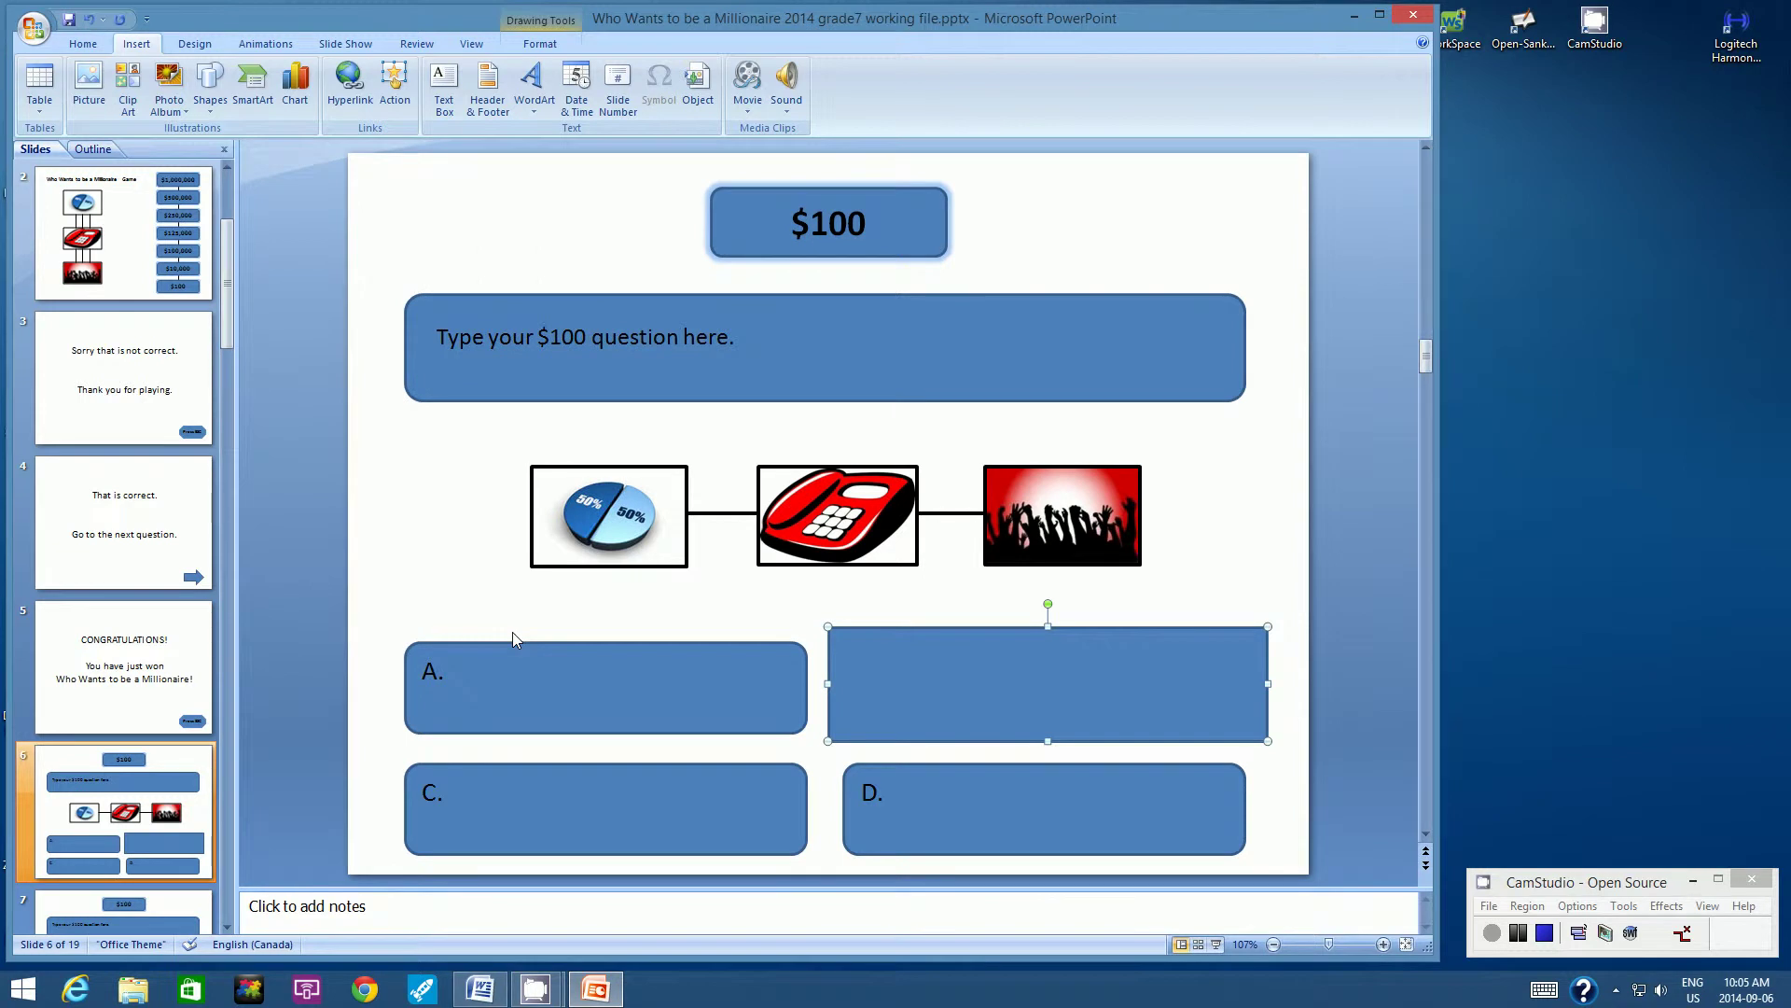
Step: Make the action button over answer B invisible by giving it no fill and no outline
click(543, 49)
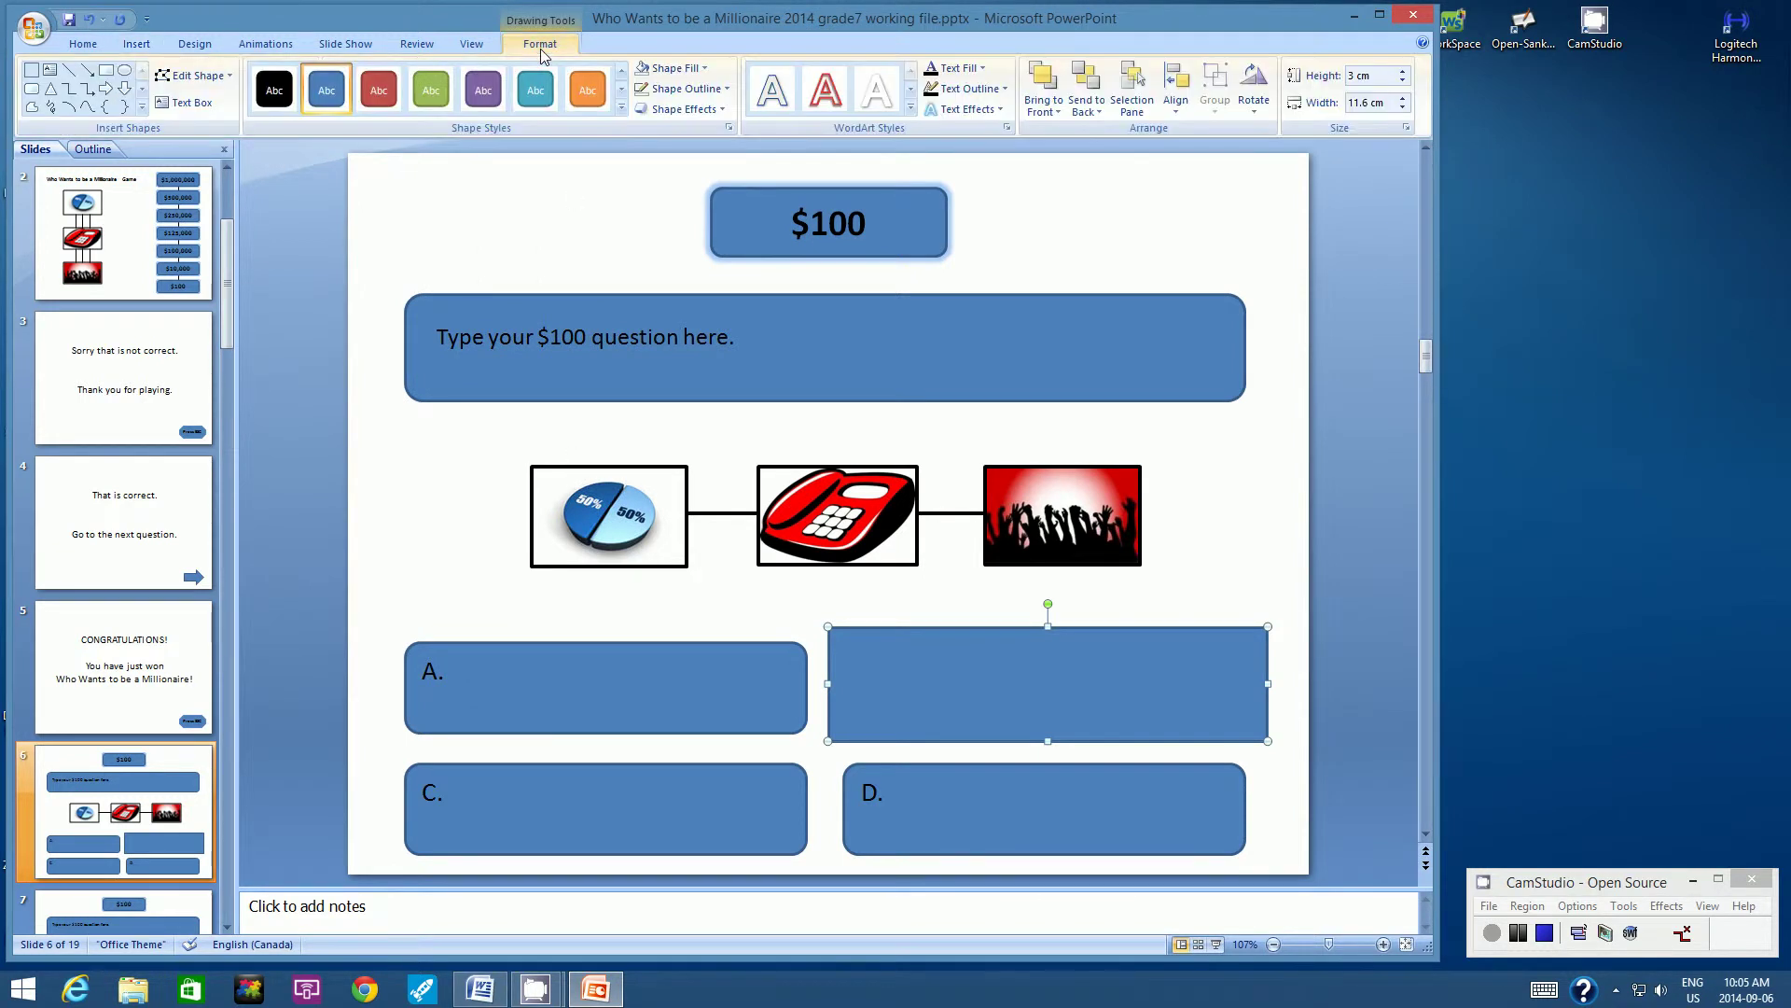
click(703, 79)
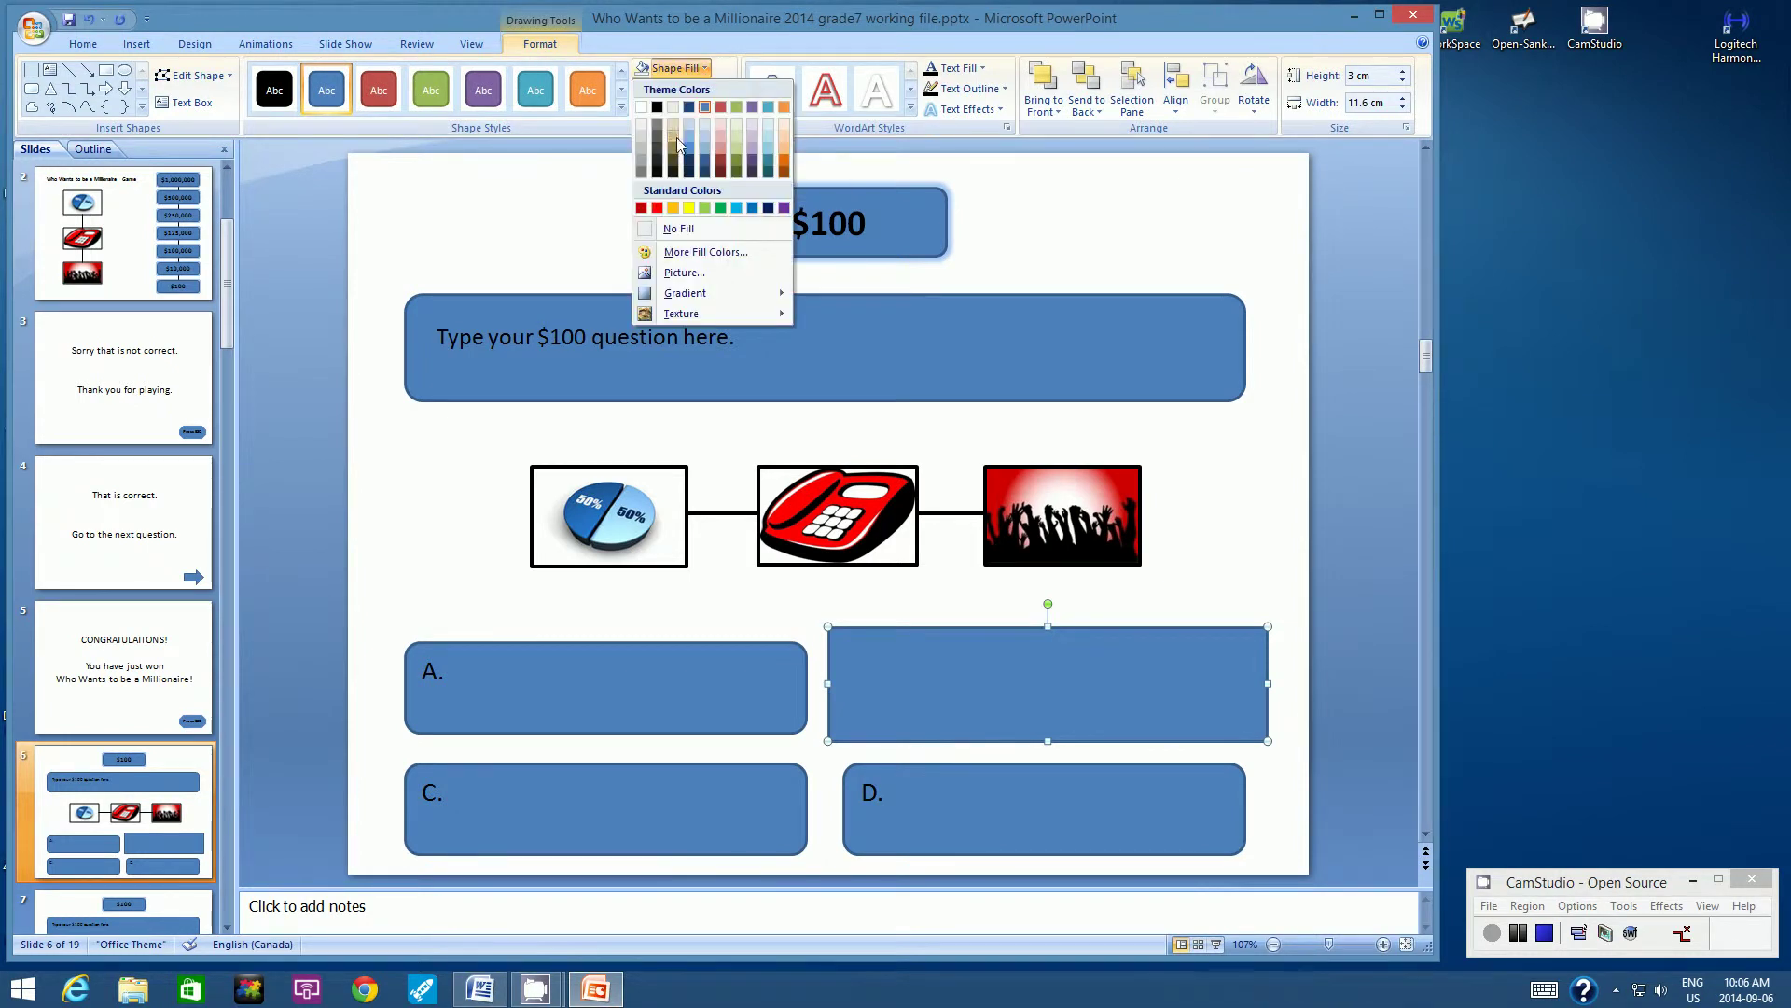
click(674, 229)
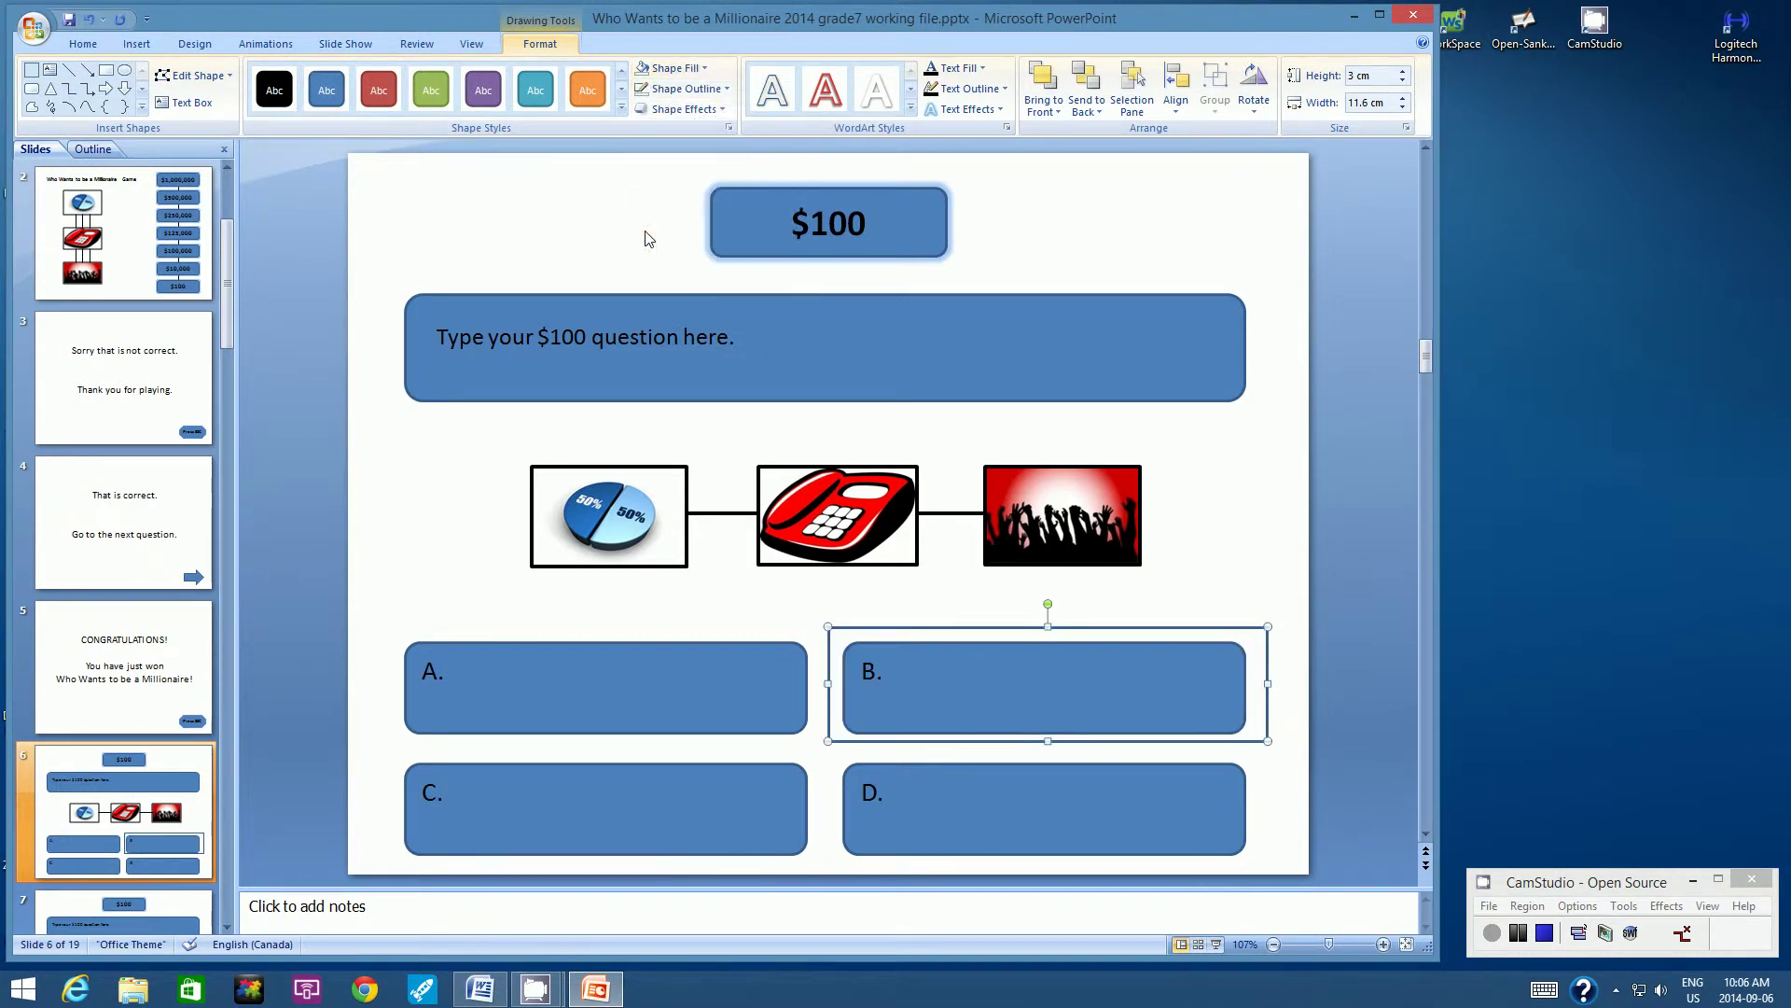
click(726, 89)
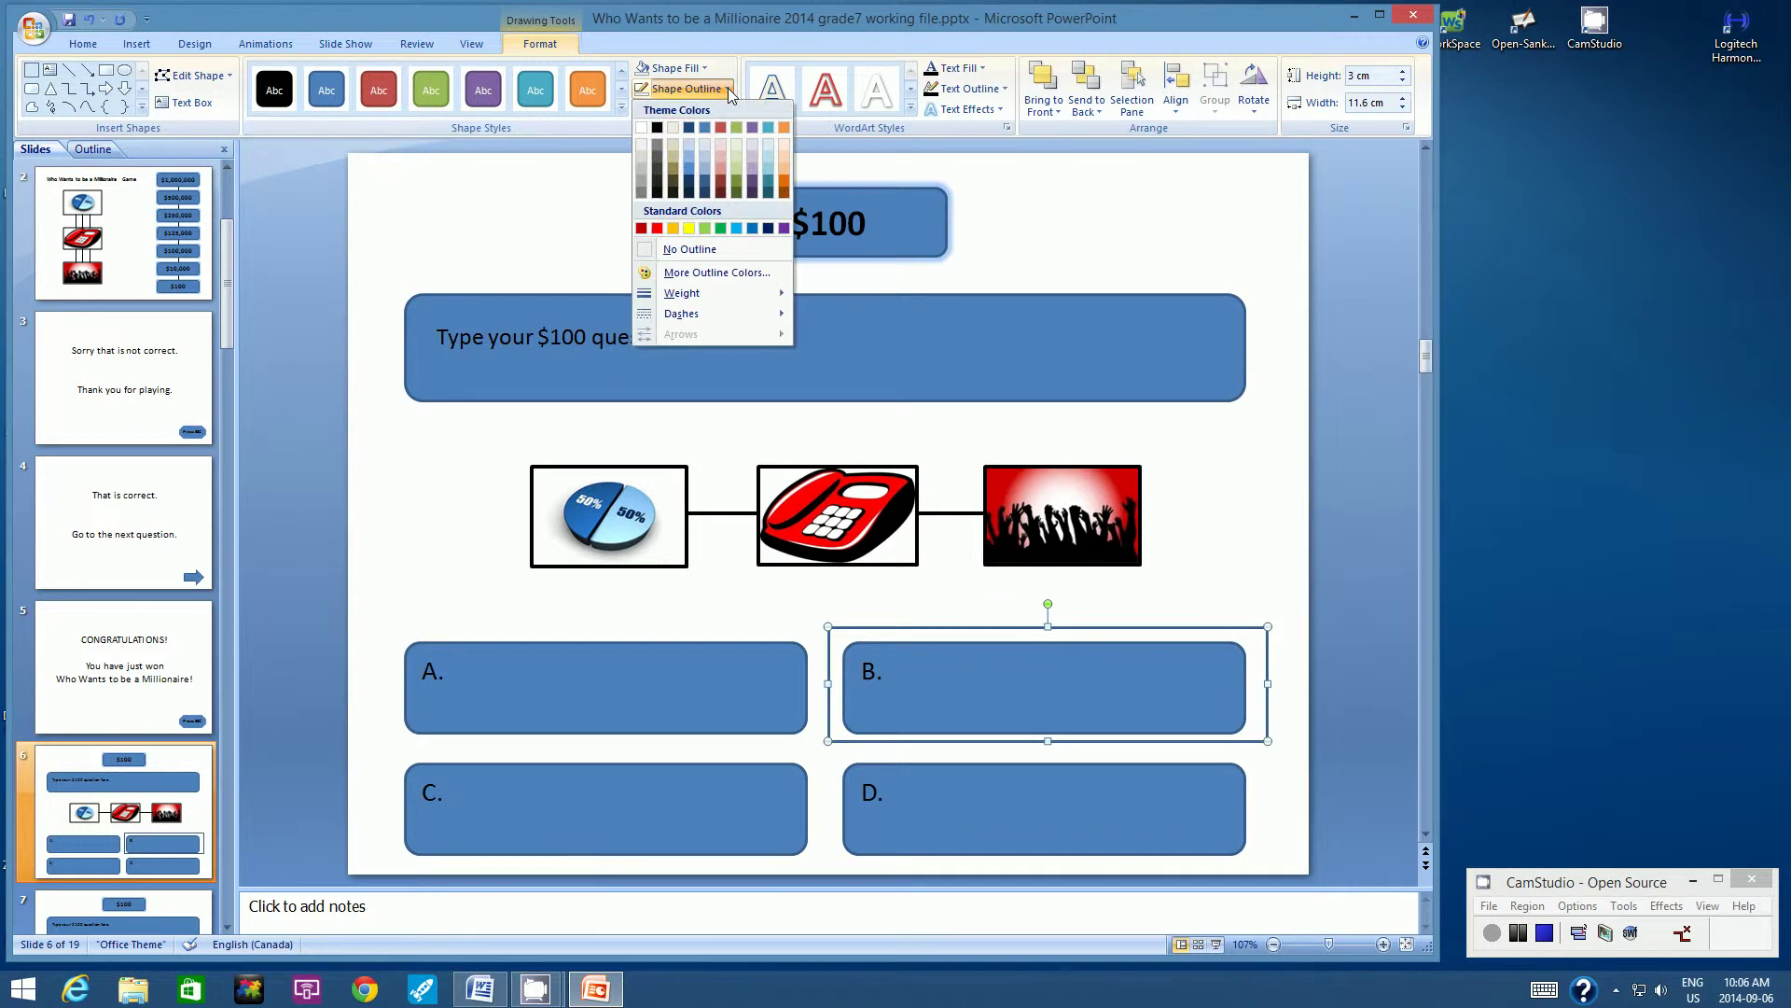
click(651, 254)
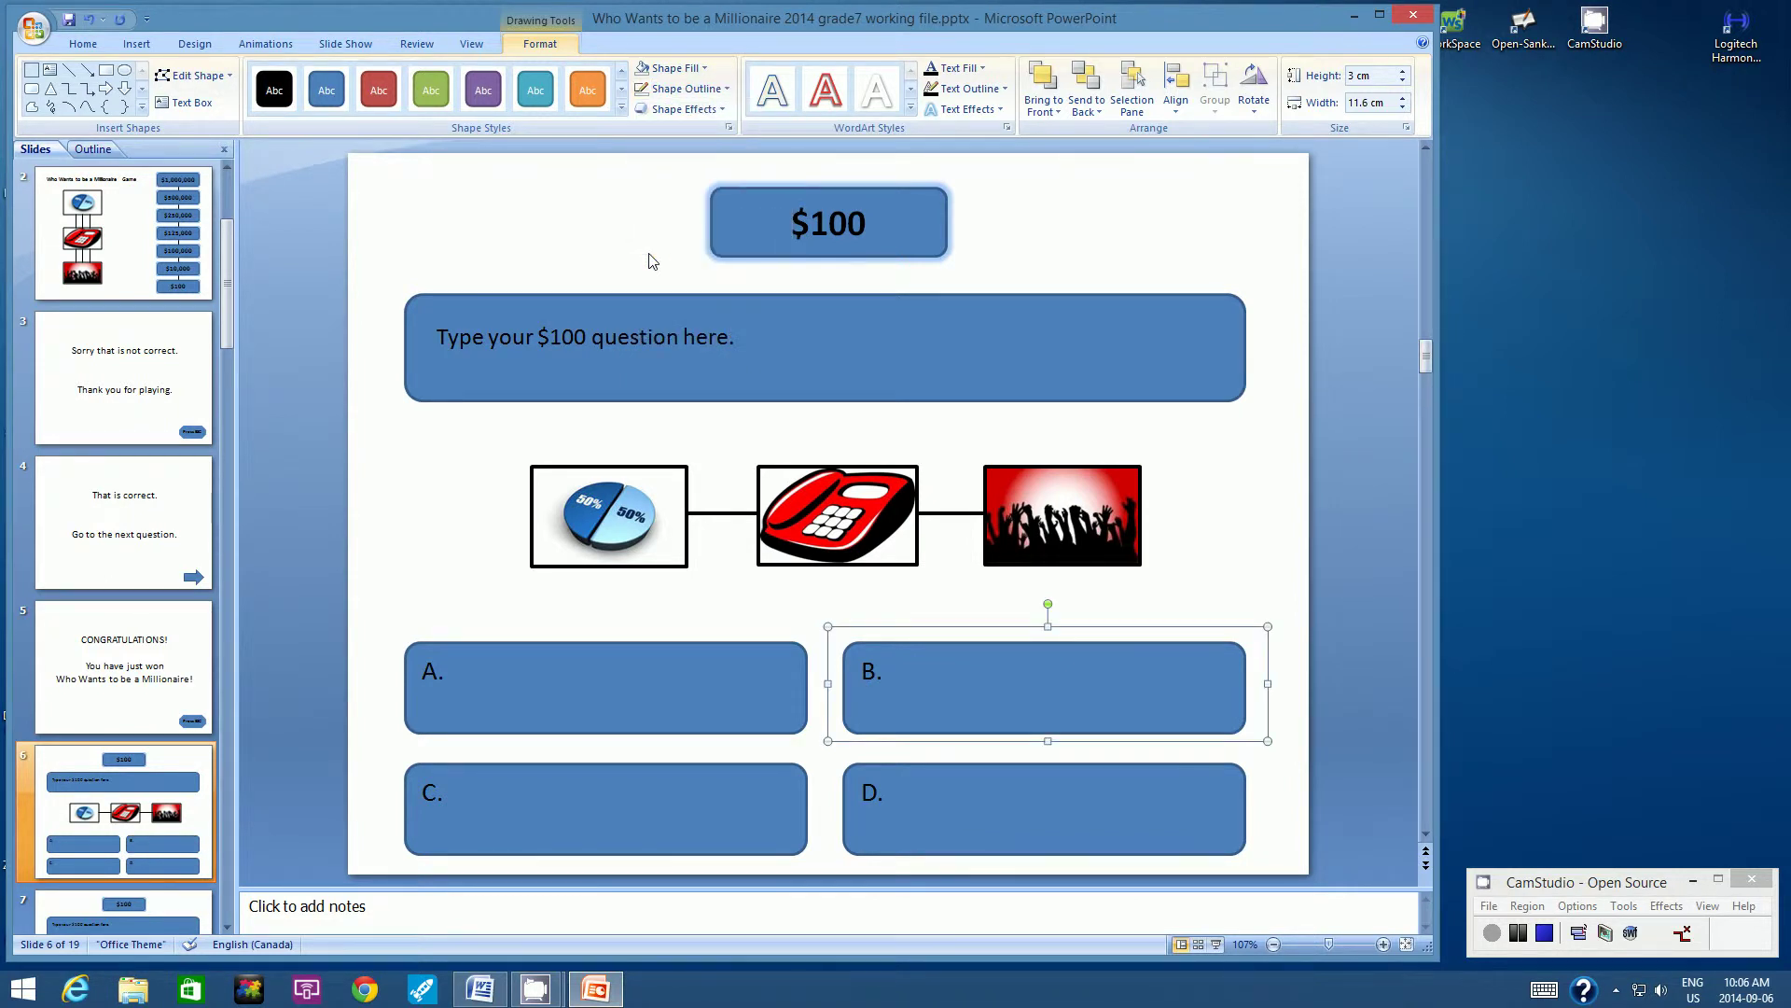
click(1202, 594)
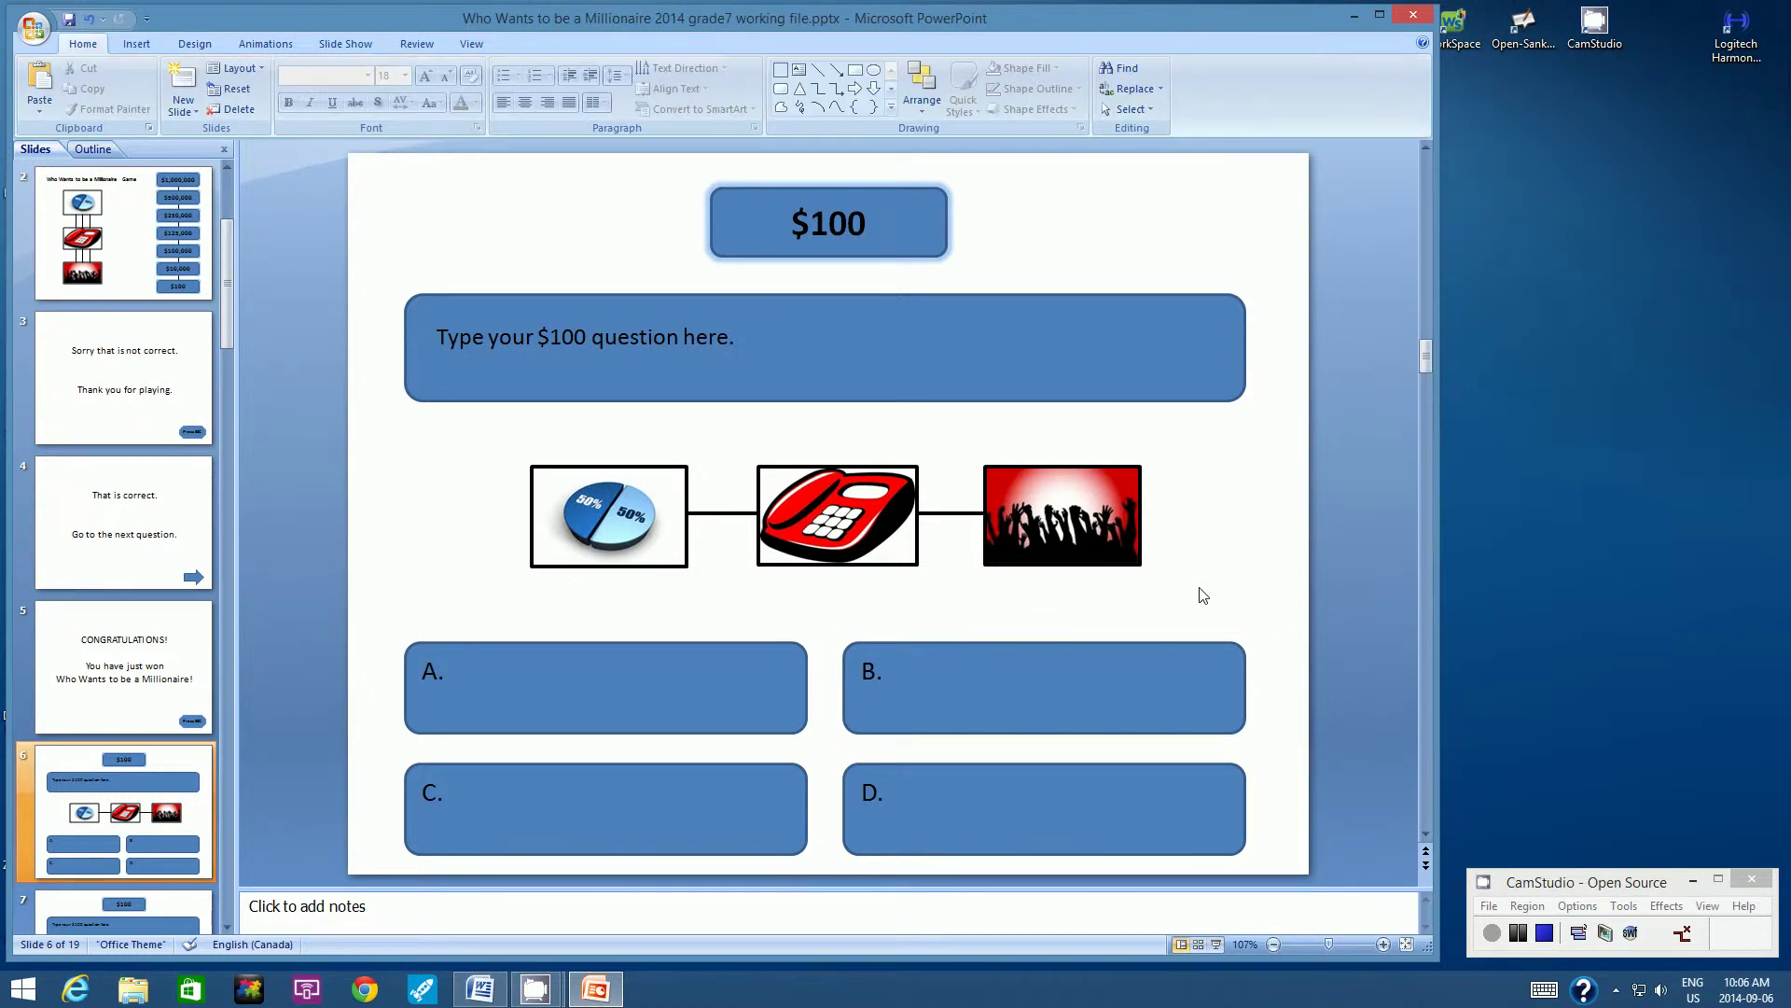
Step: Run the slide show from slide 6, test the hidden button over answer B, and exit the show
click(355, 49)
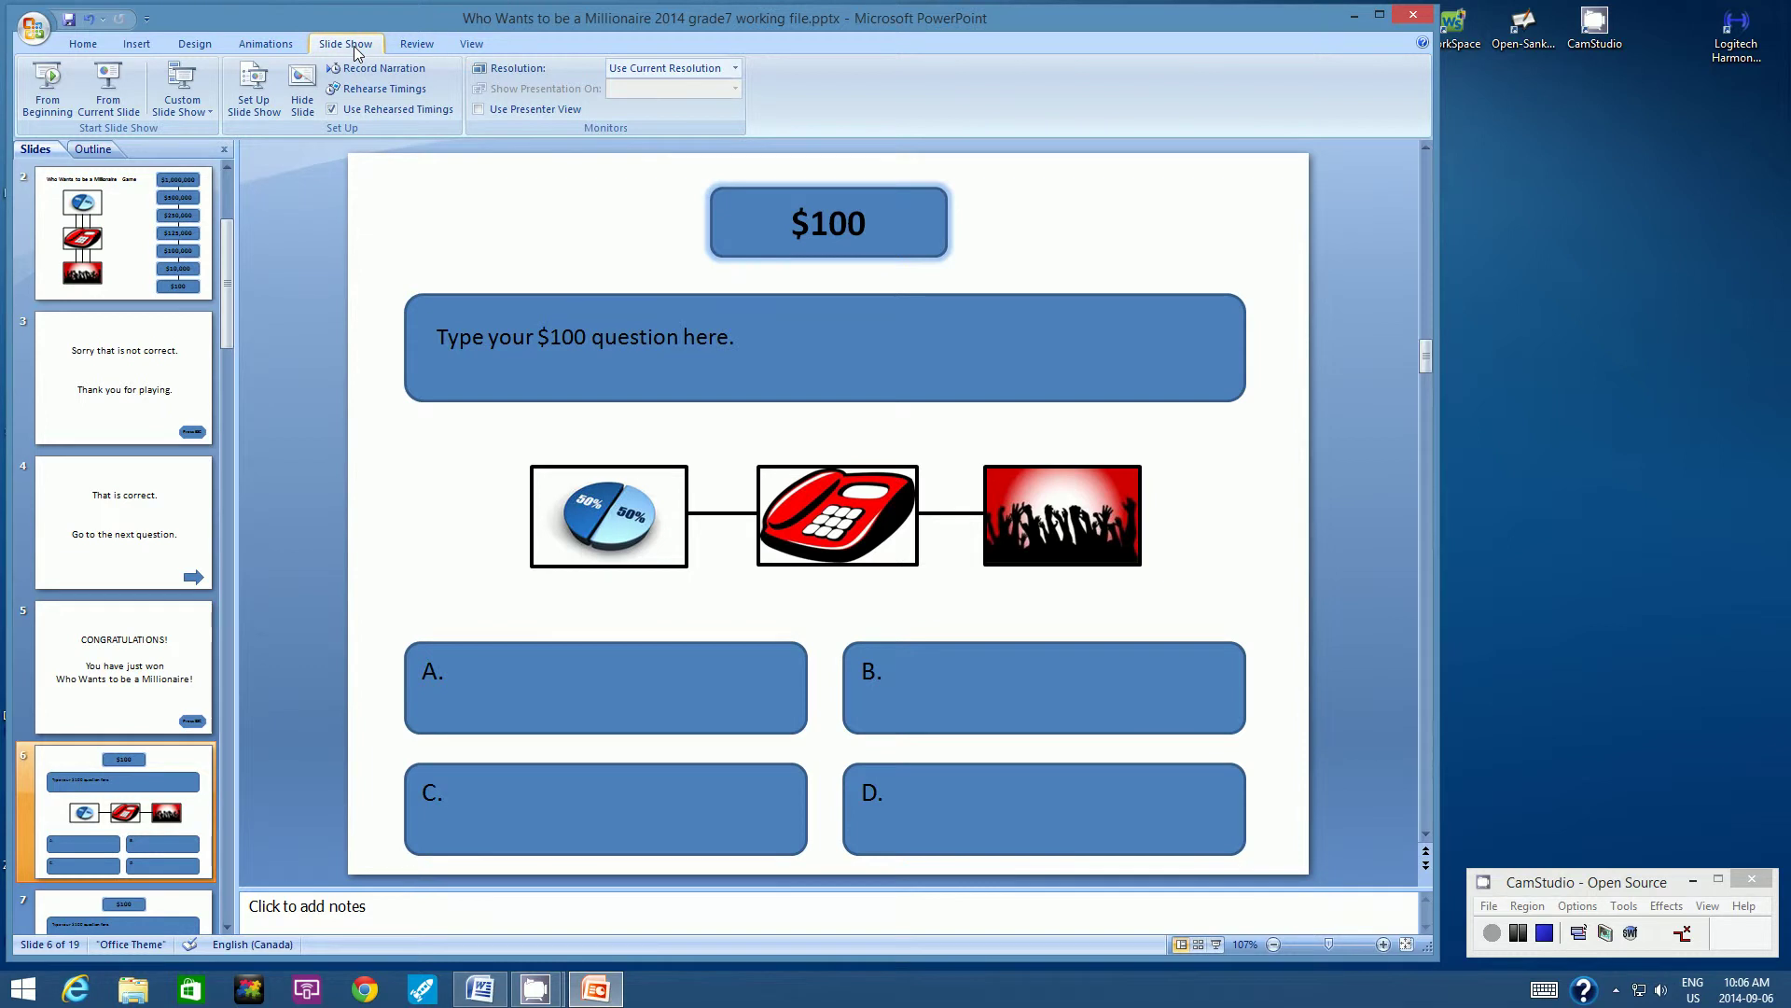
click(110, 89)
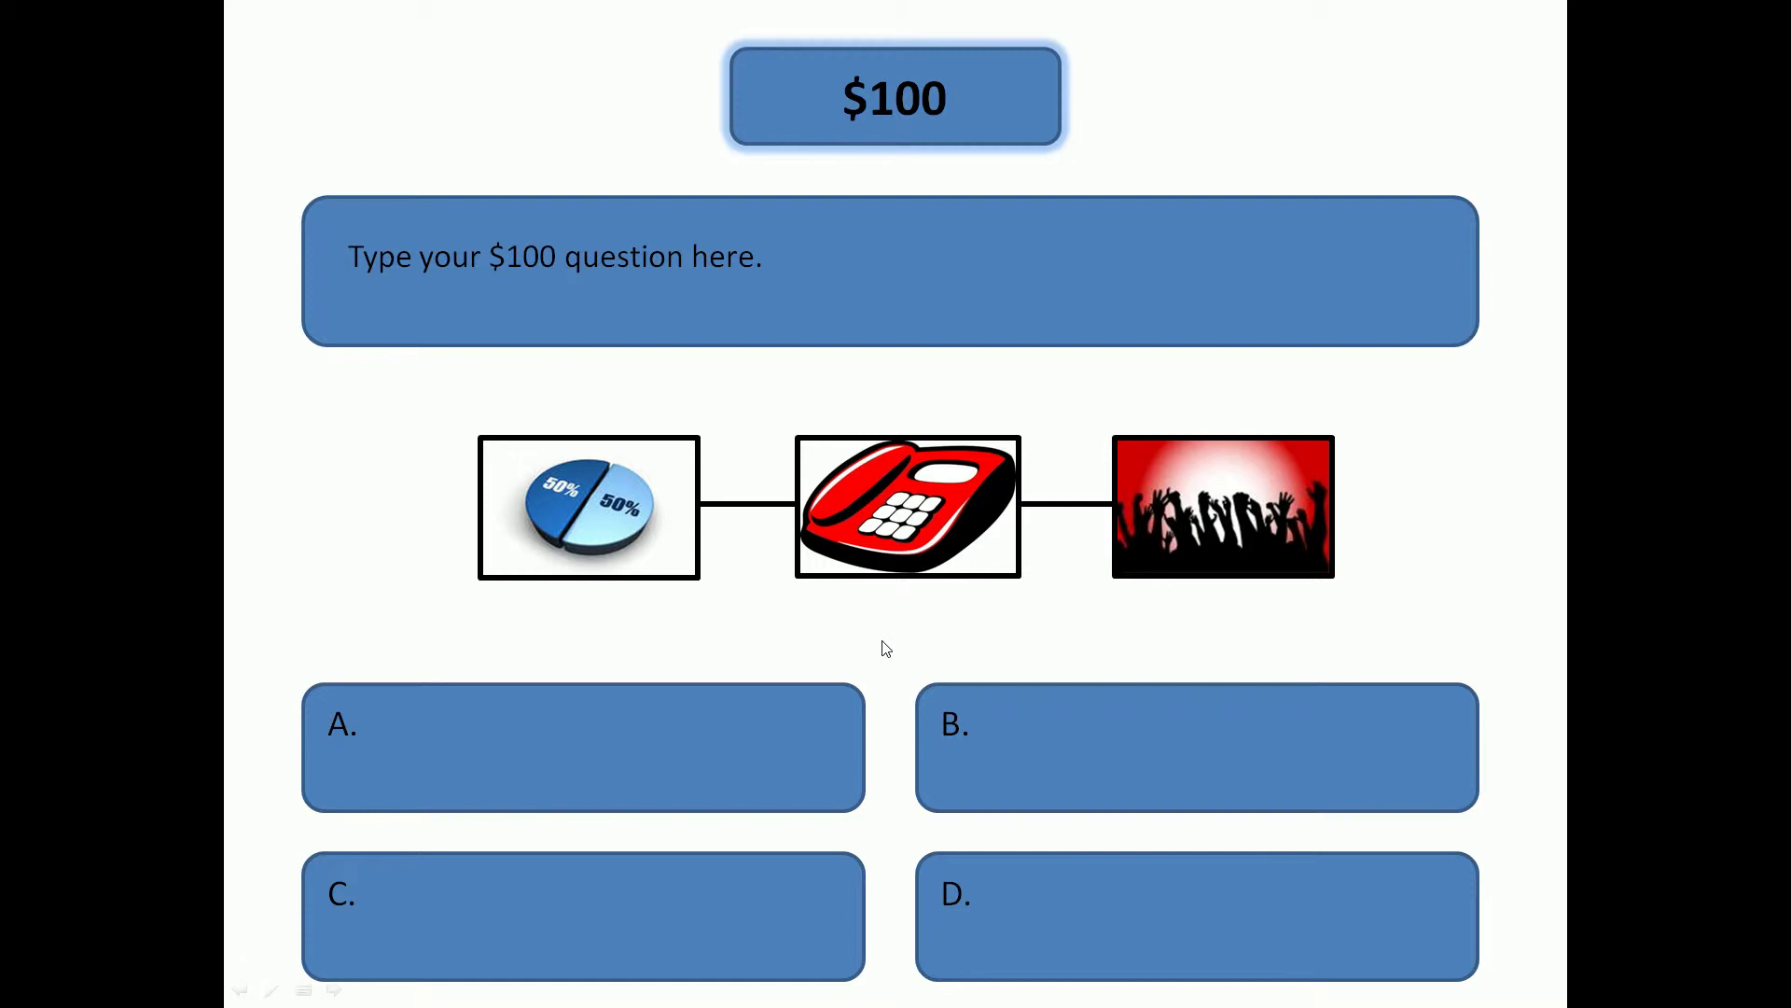
click(930, 671)
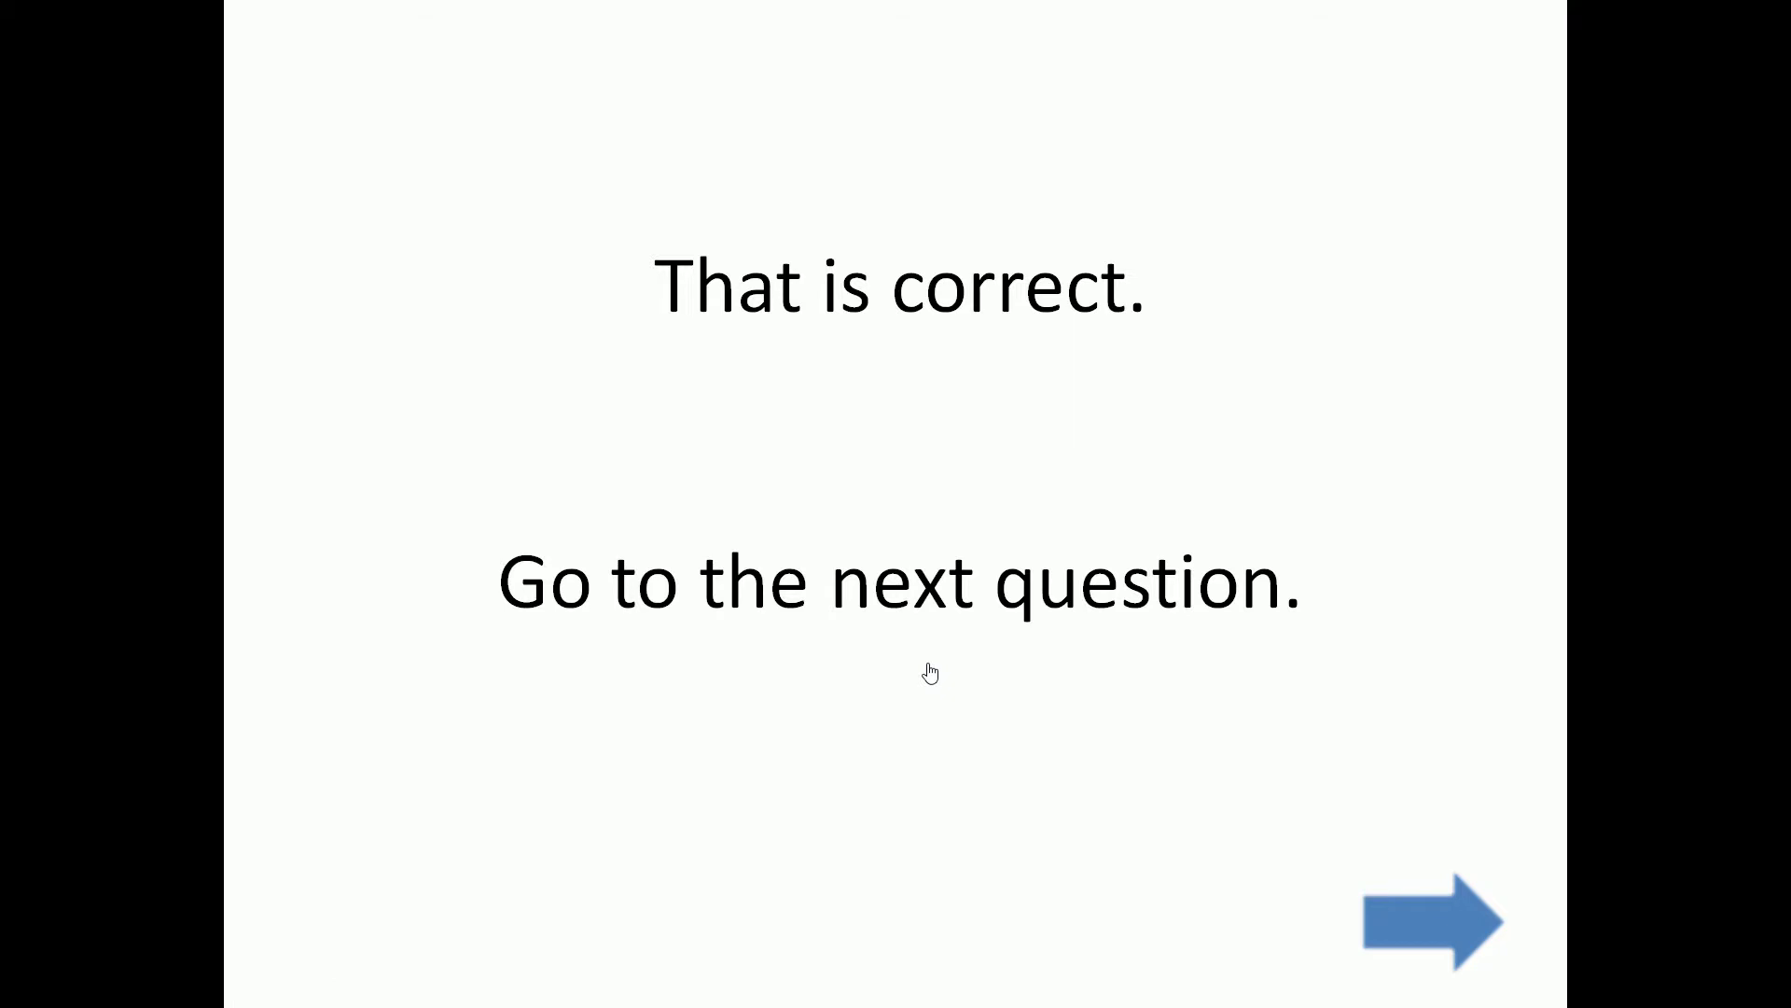
key(Escape)
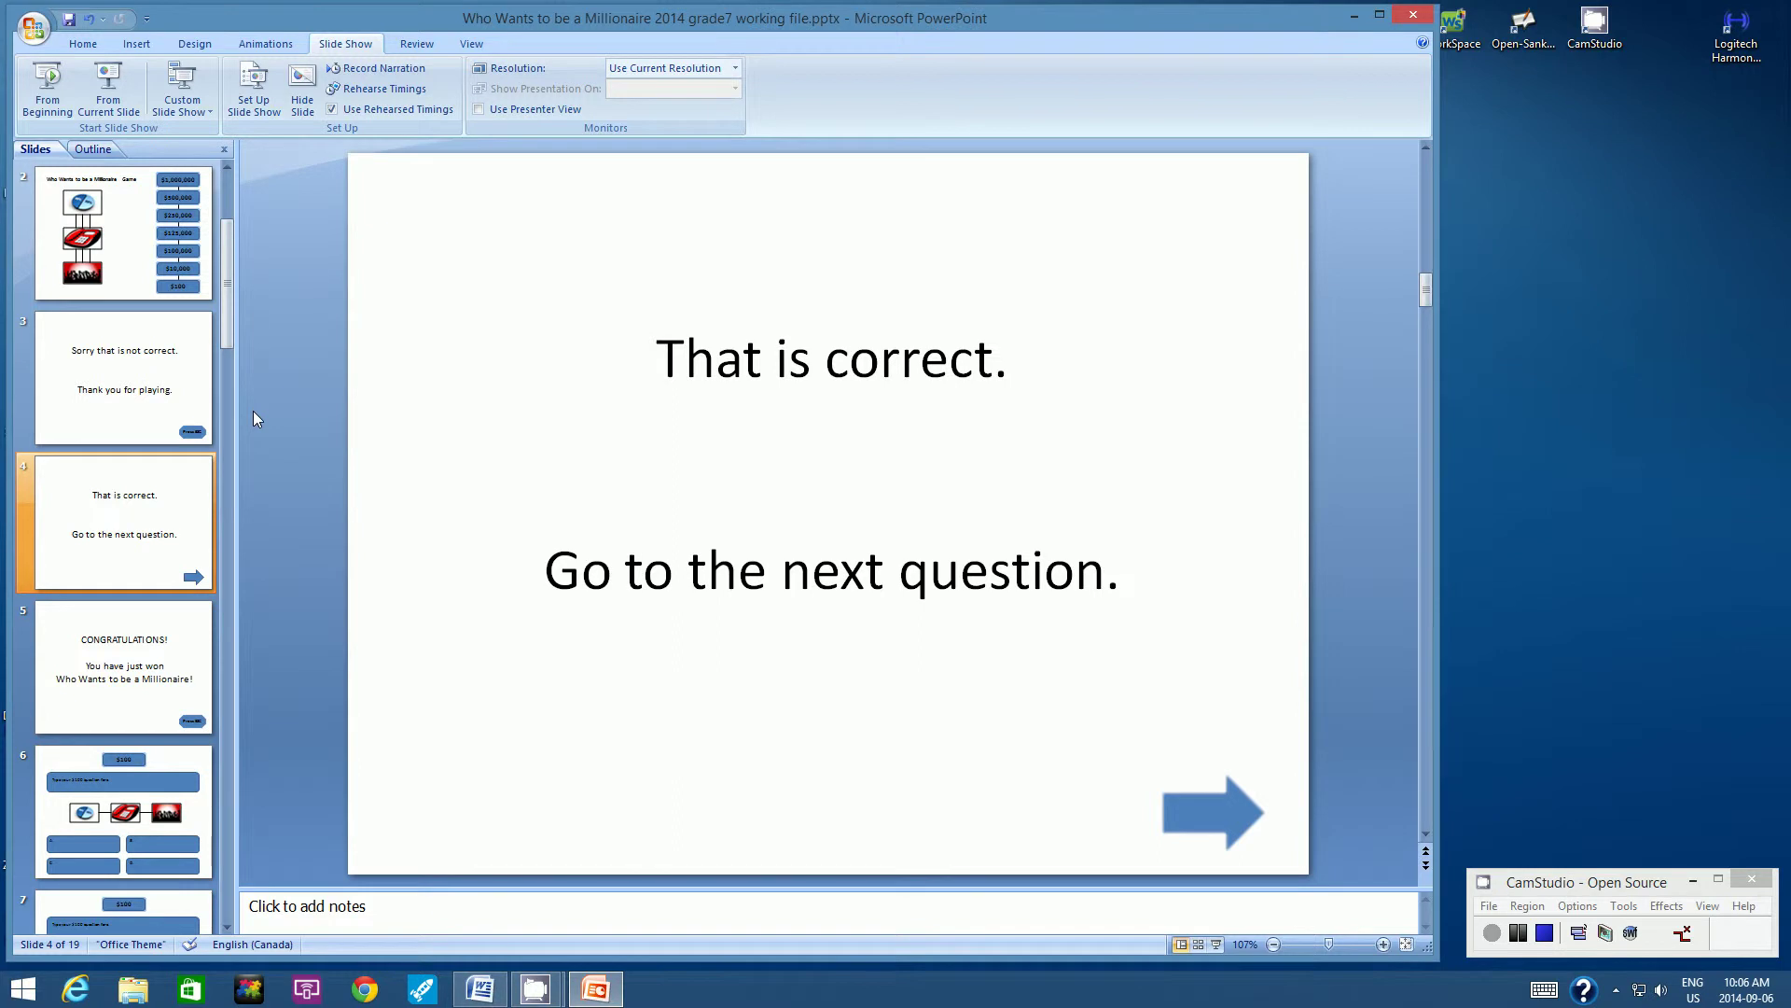
Step: Copy the invisible action button over answer B on slide 6
click(69, 758)
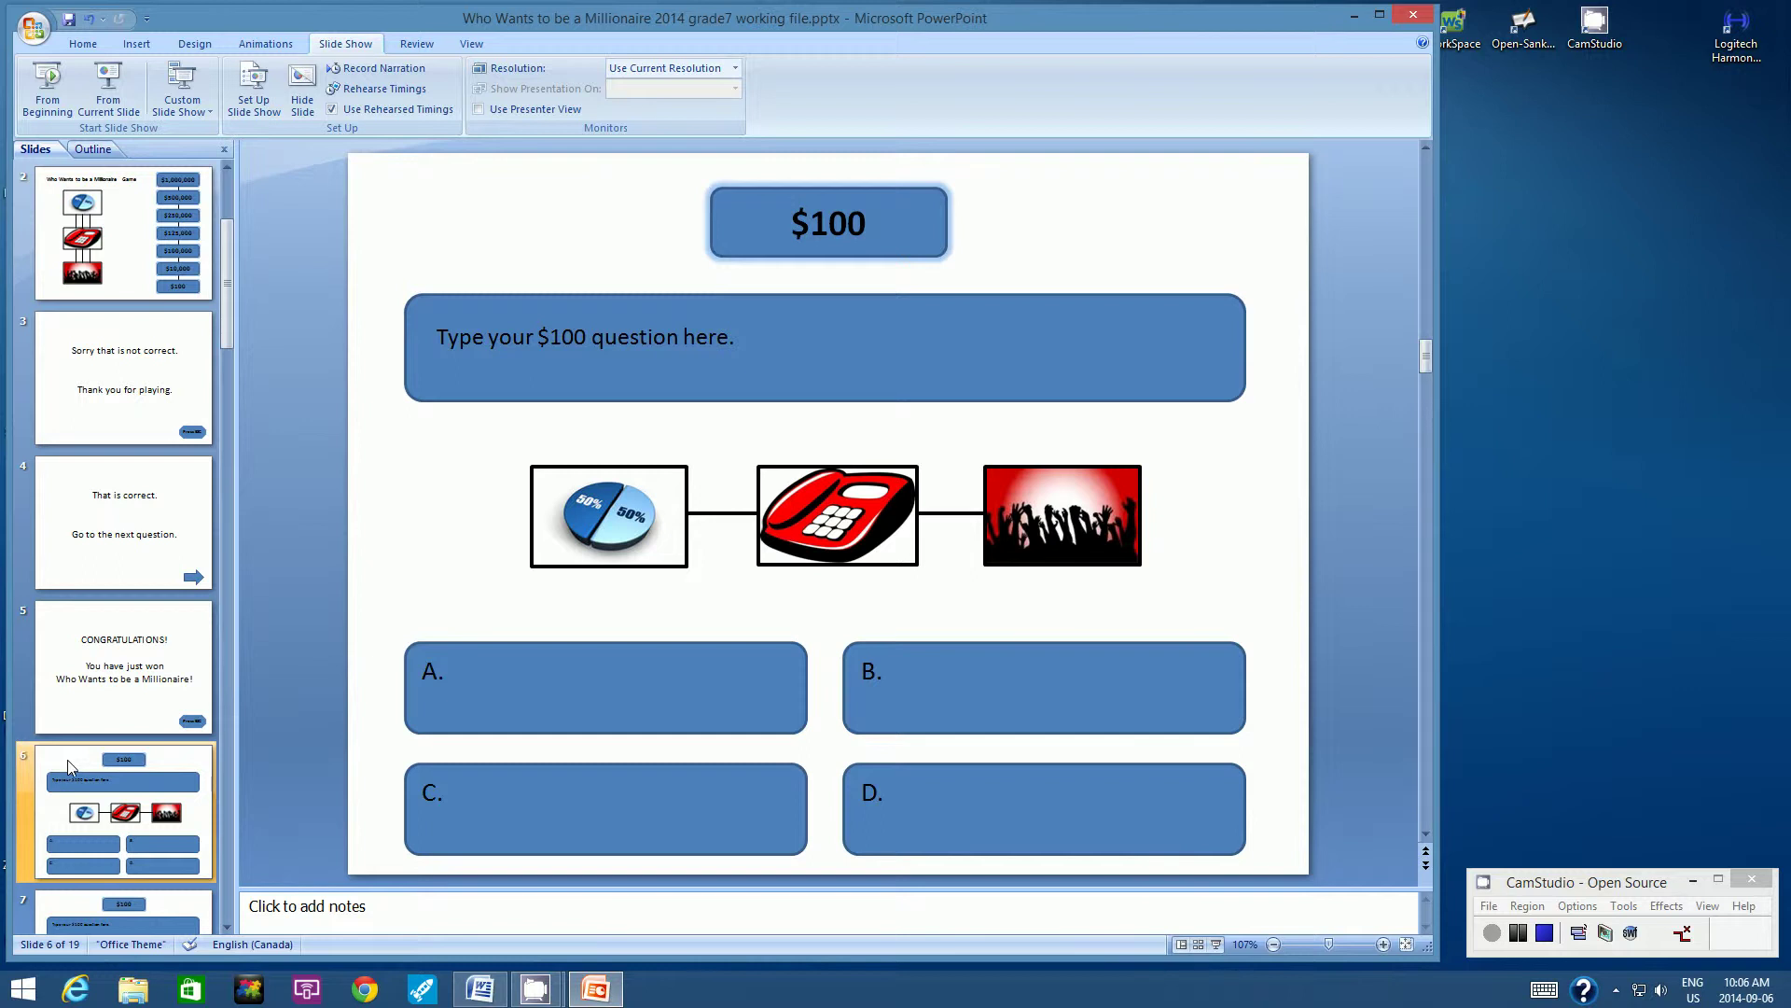
click(851, 634)
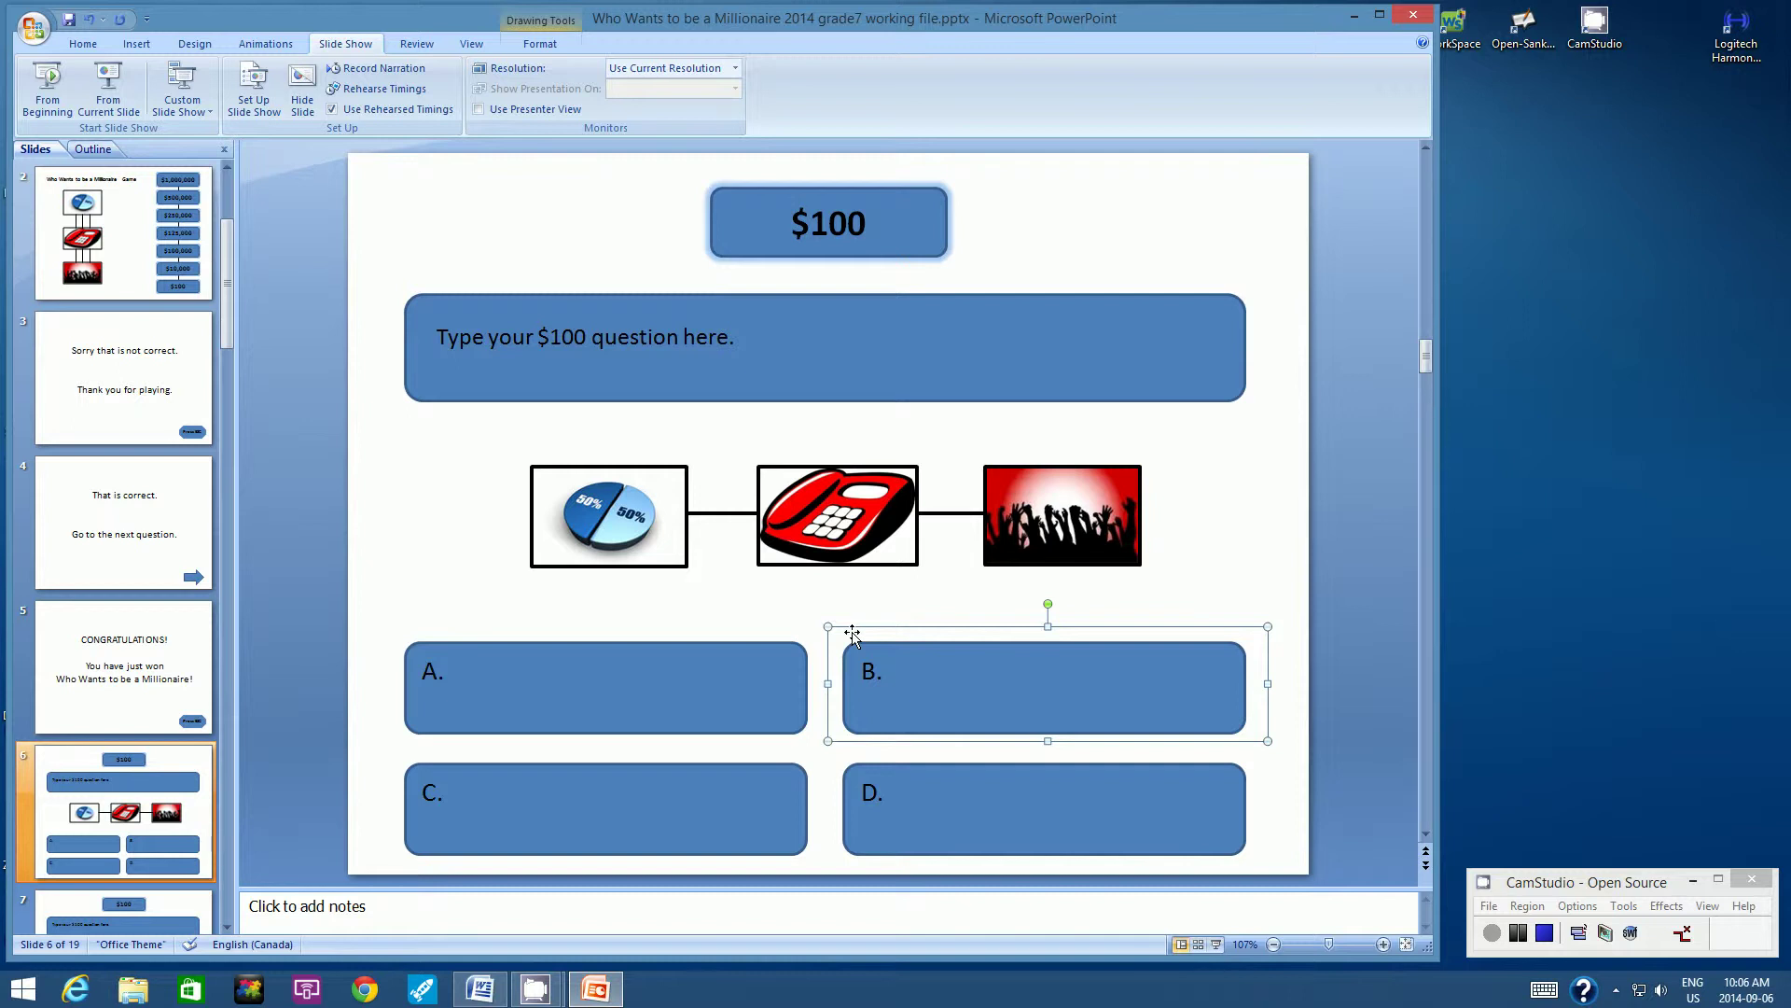
click(97, 44)
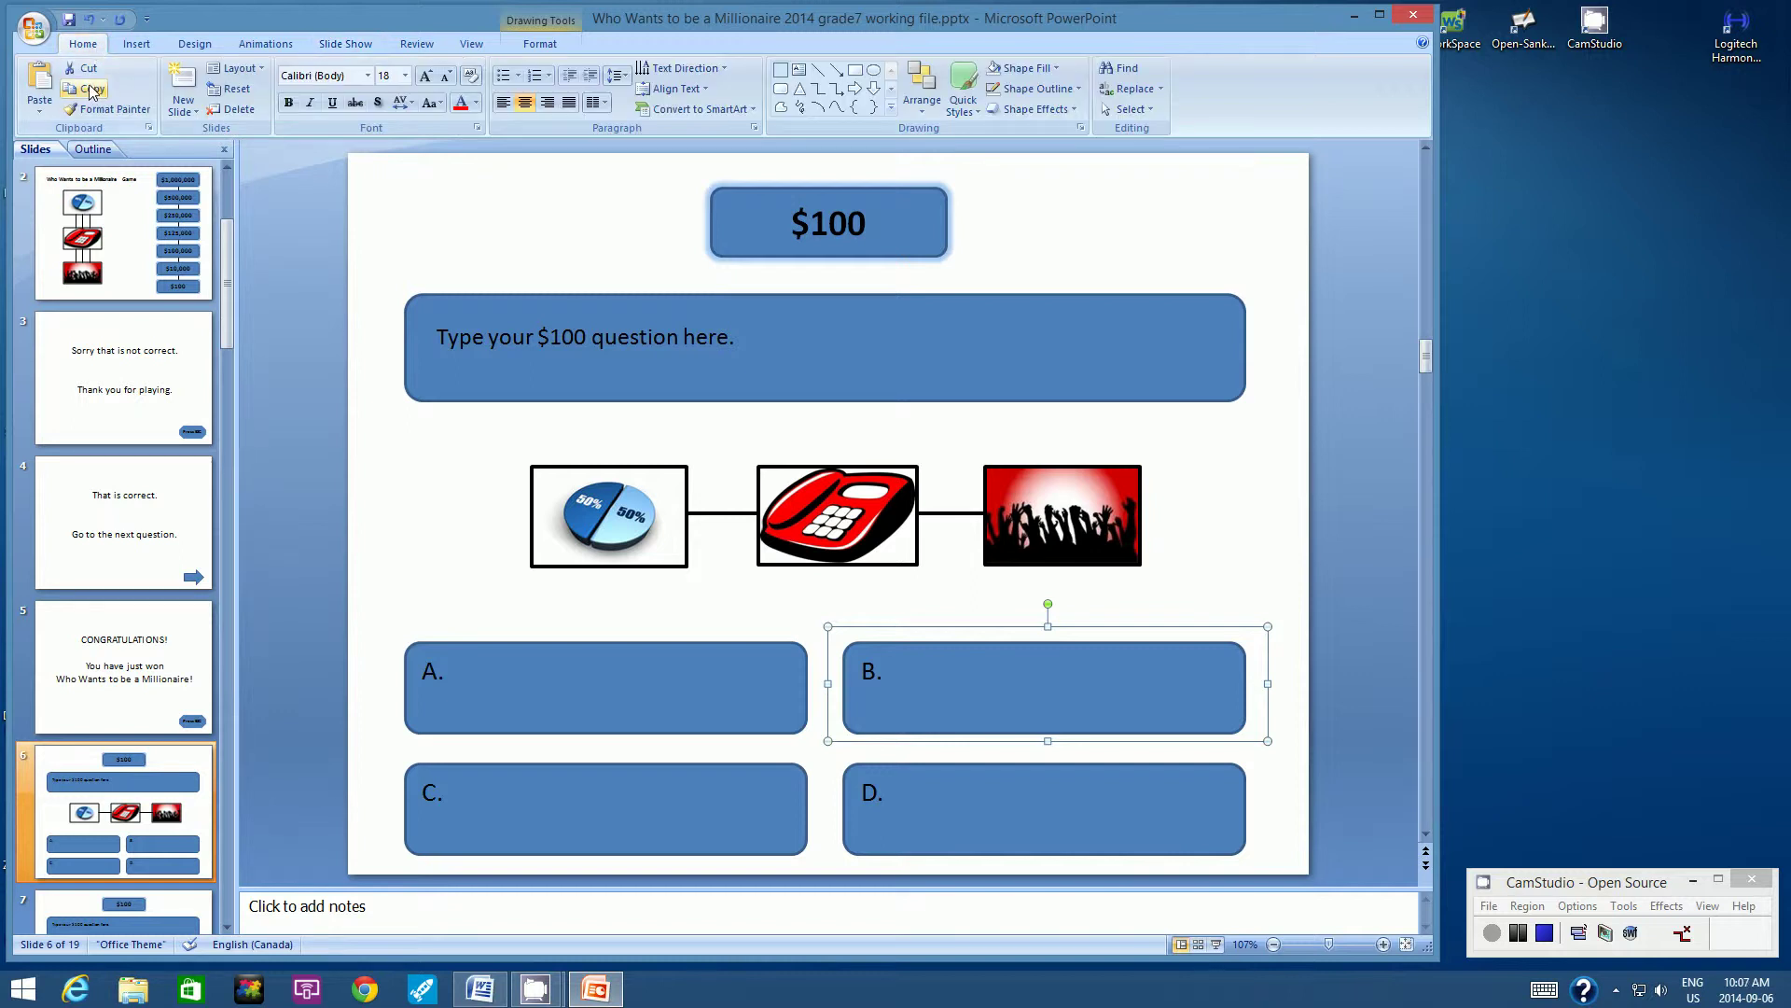
click(90, 90)
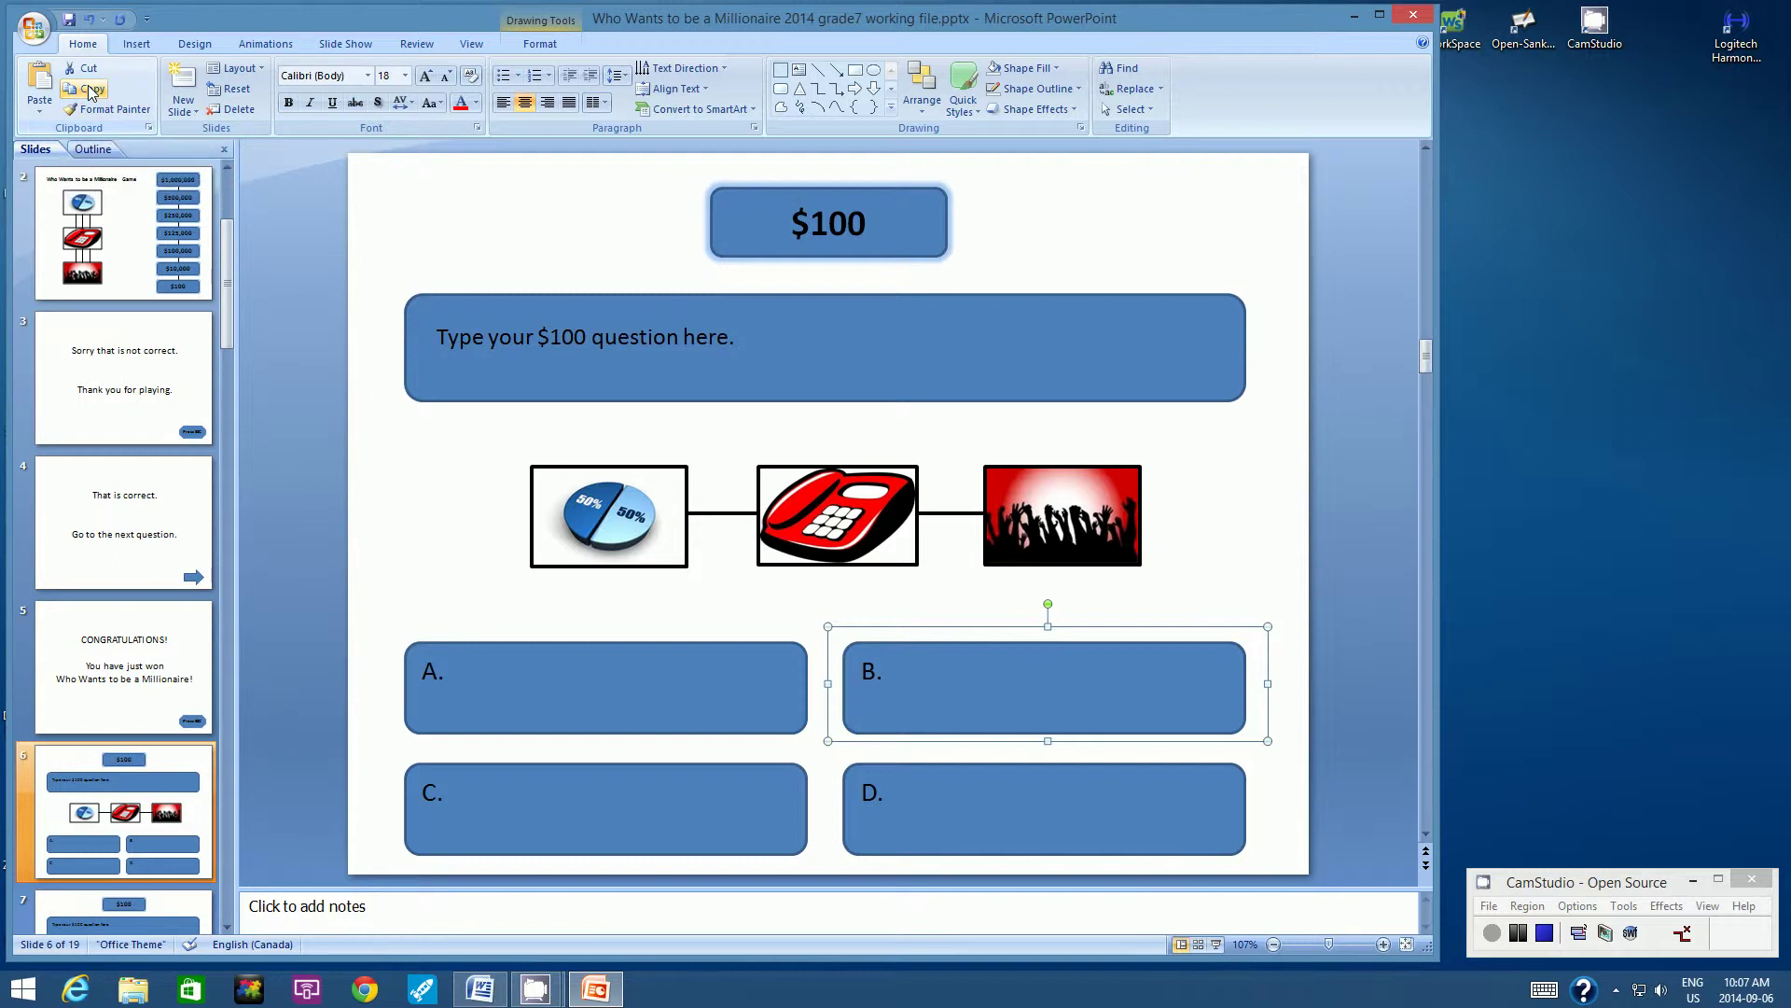
Step: Paste the invisible button onto slide 8, the $10,000 question, and place it over answer A
drag(226, 319, 226, 403)
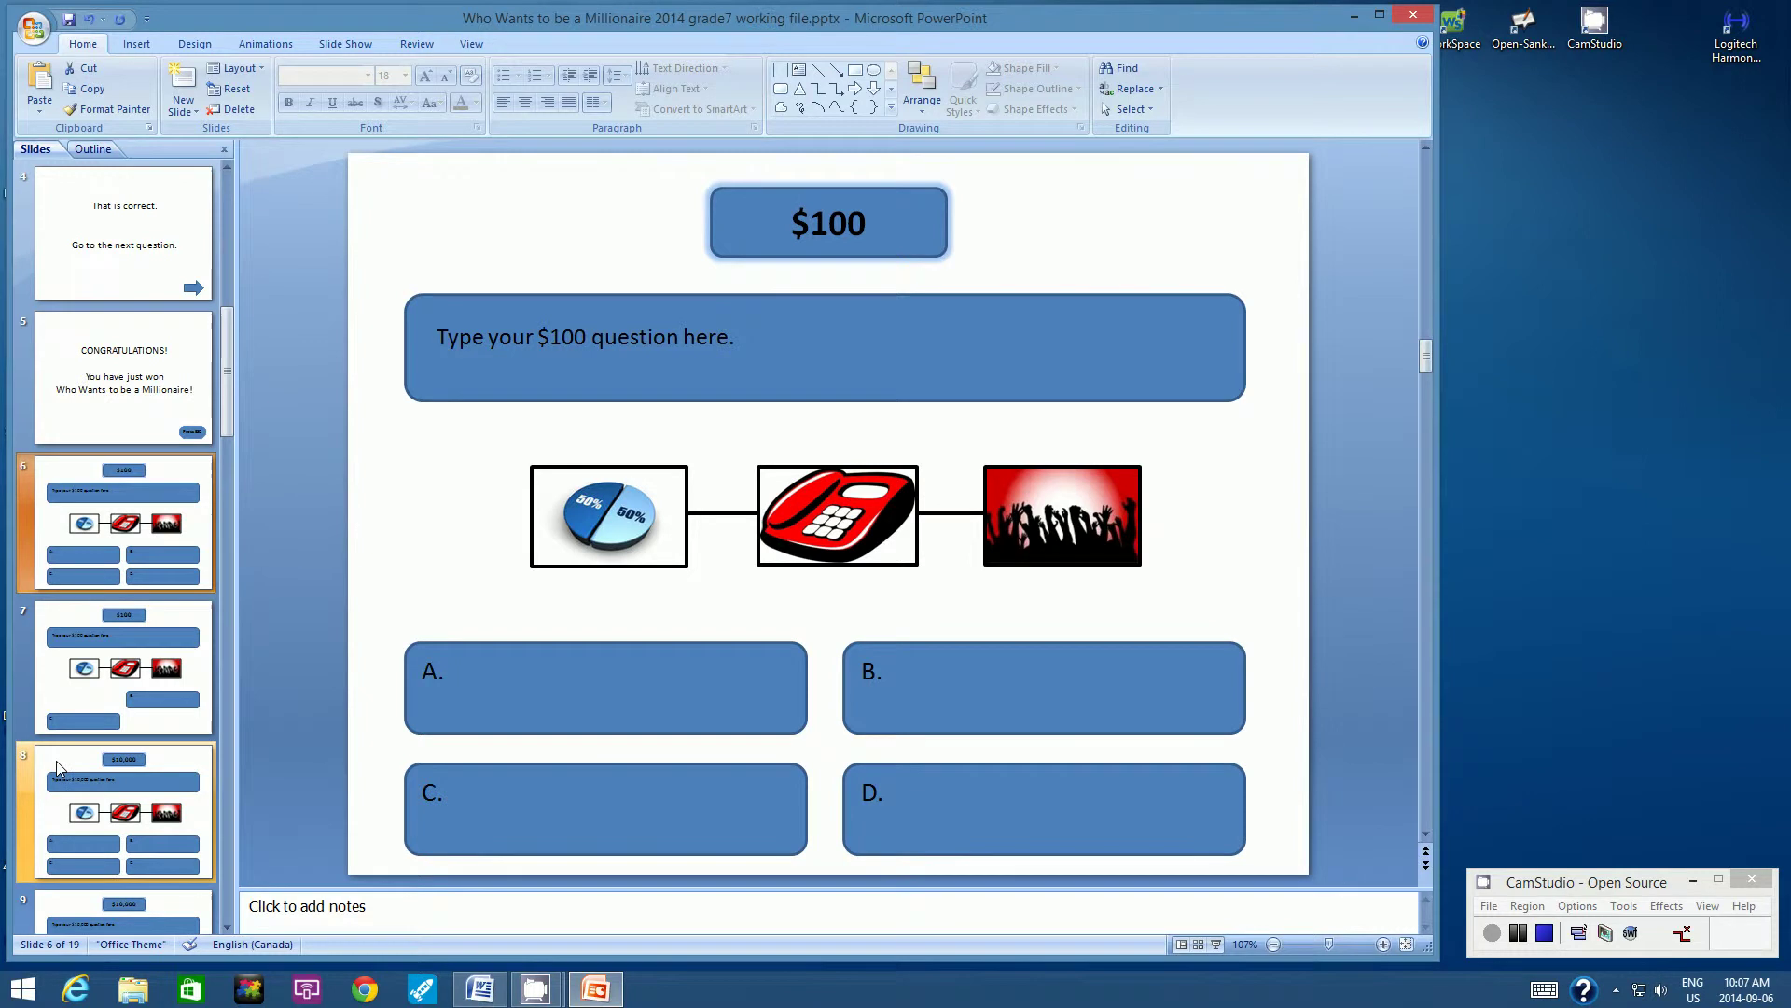
click(58, 622)
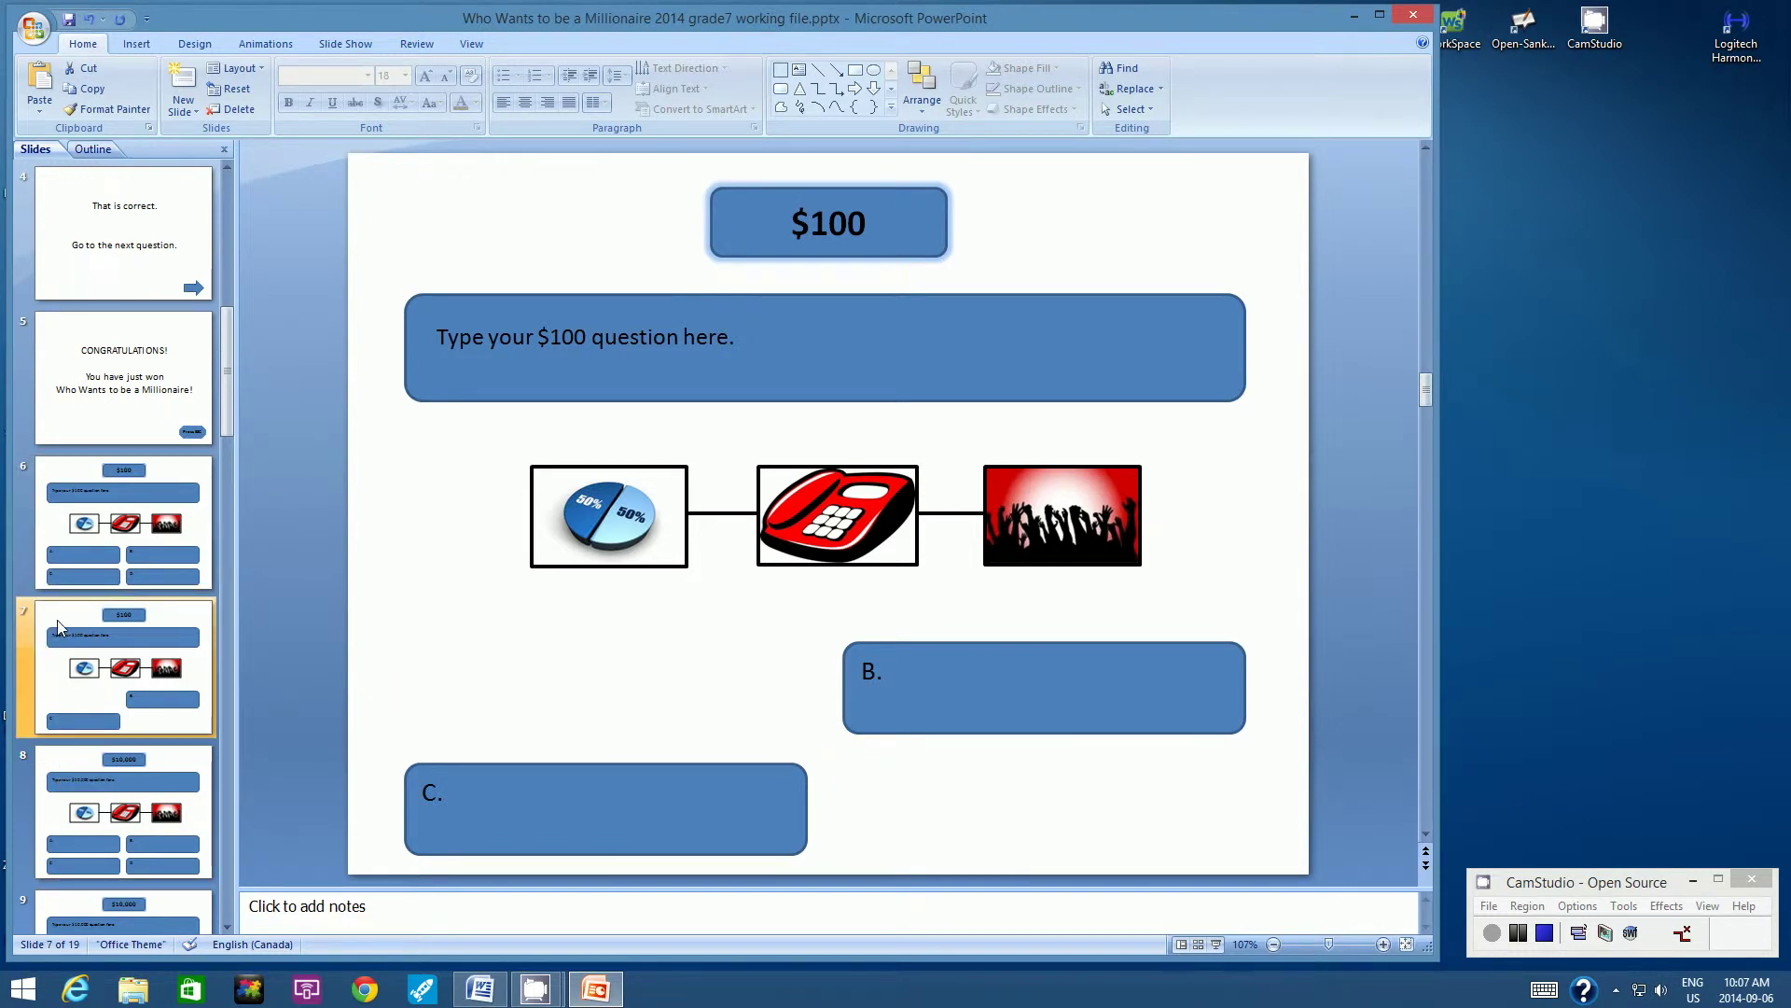
click(64, 763)
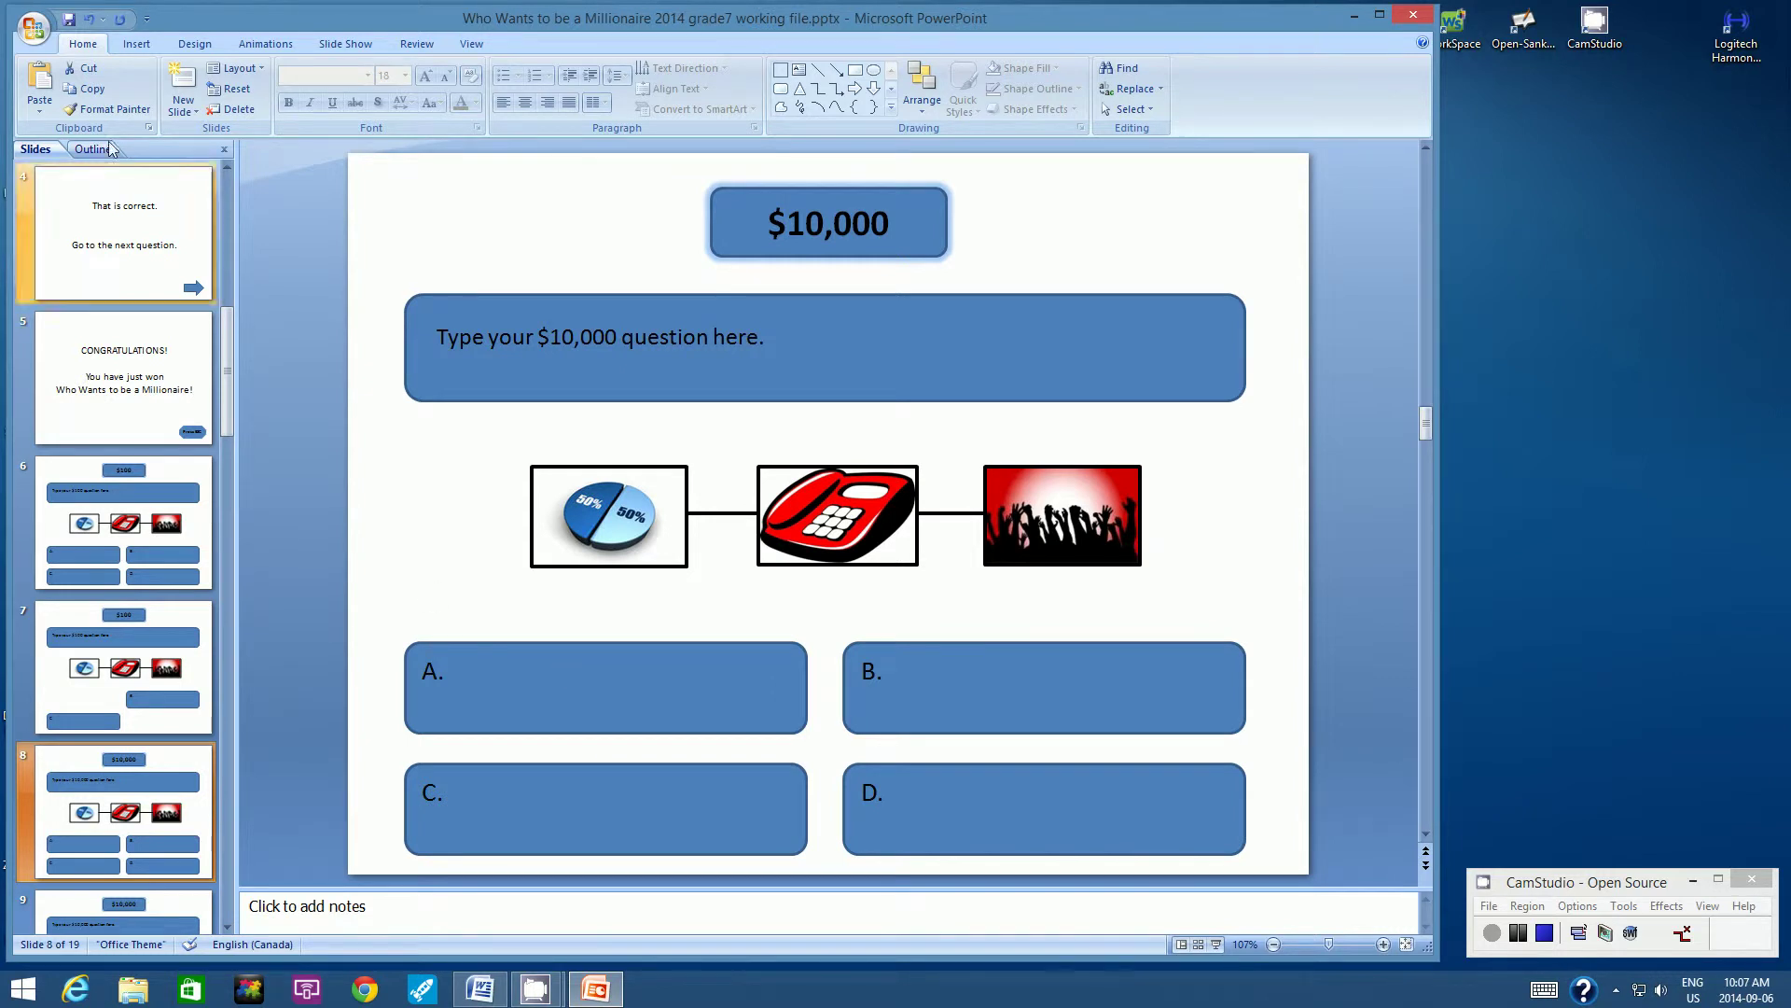
click(50, 93)
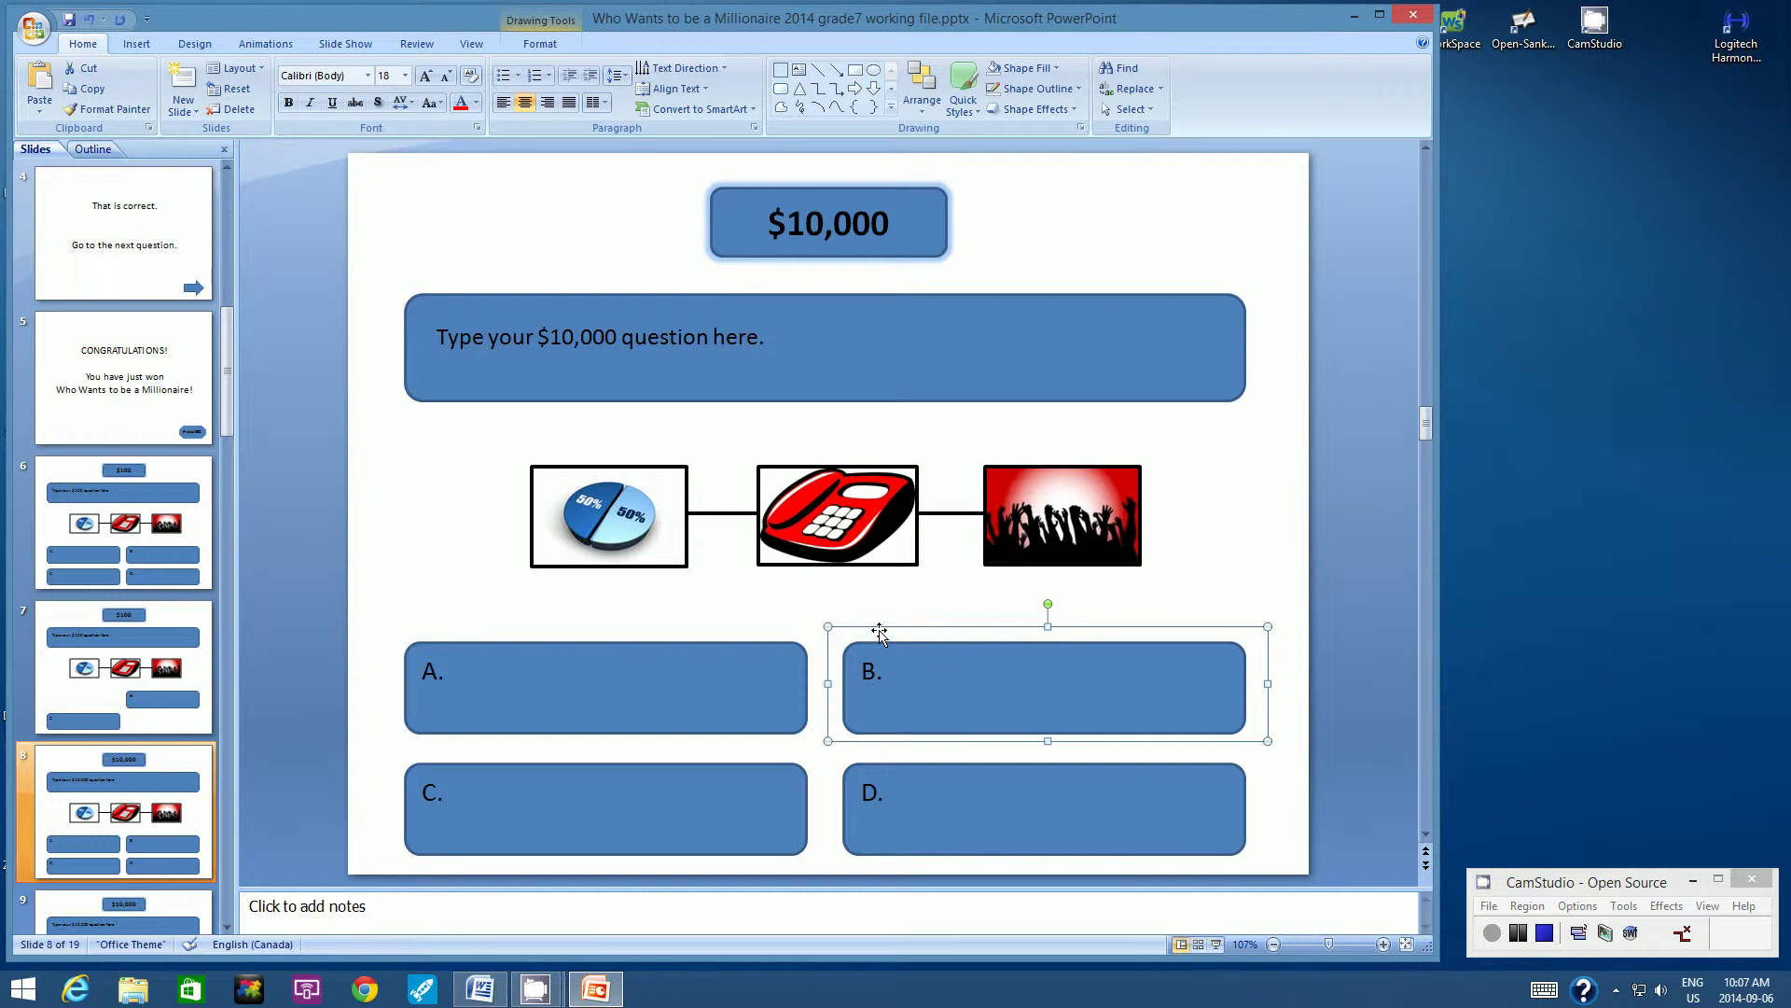
drag(879, 631, 436, 628)
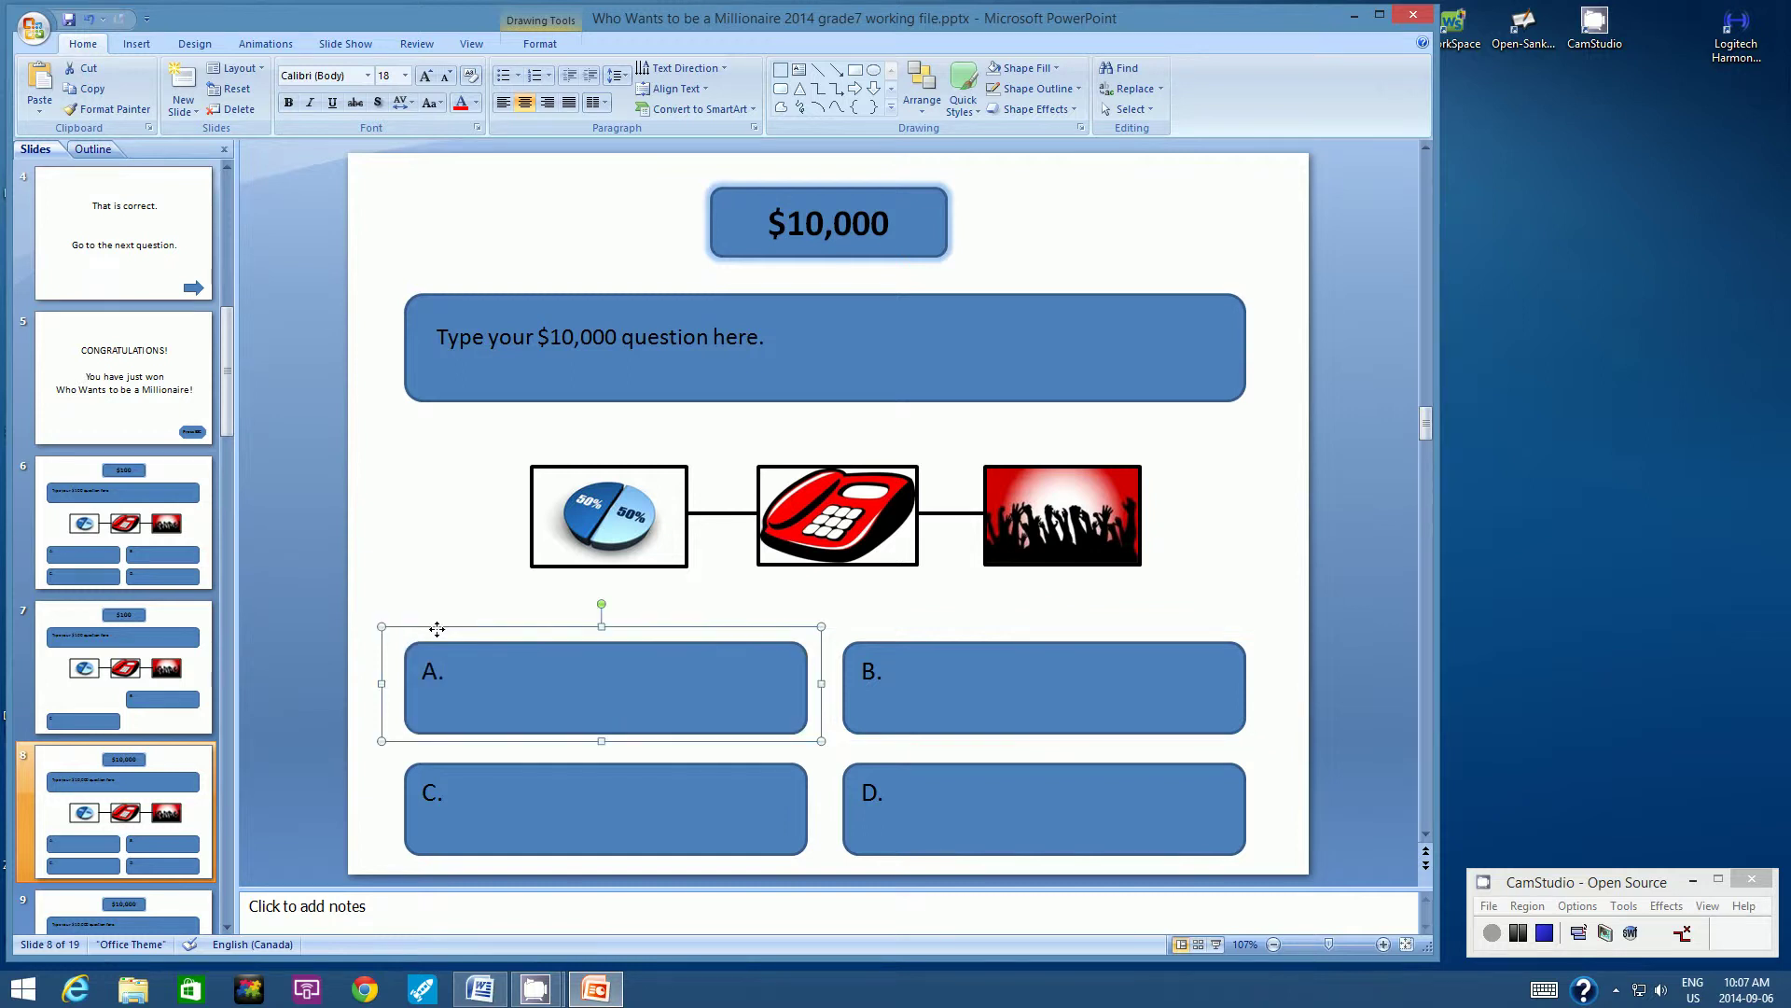
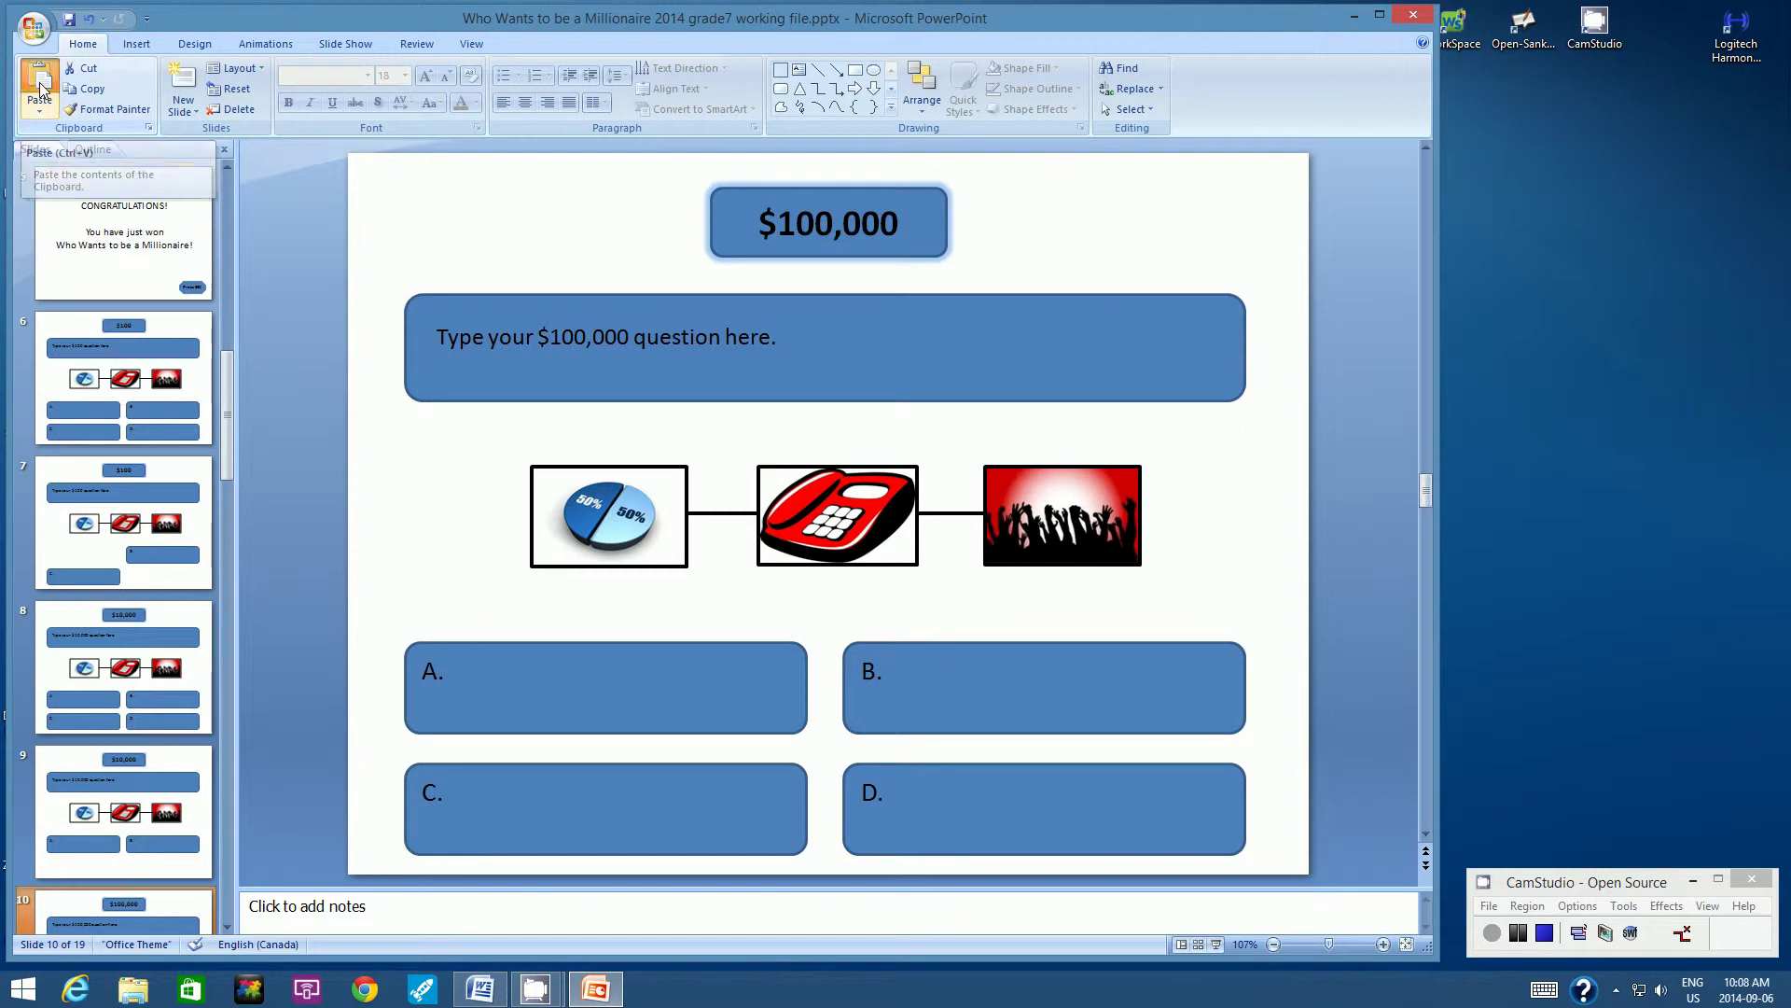
Step: Paste the invisible button onto slide 10, the $100,000 question, and place it over answer C
click(40, 88)
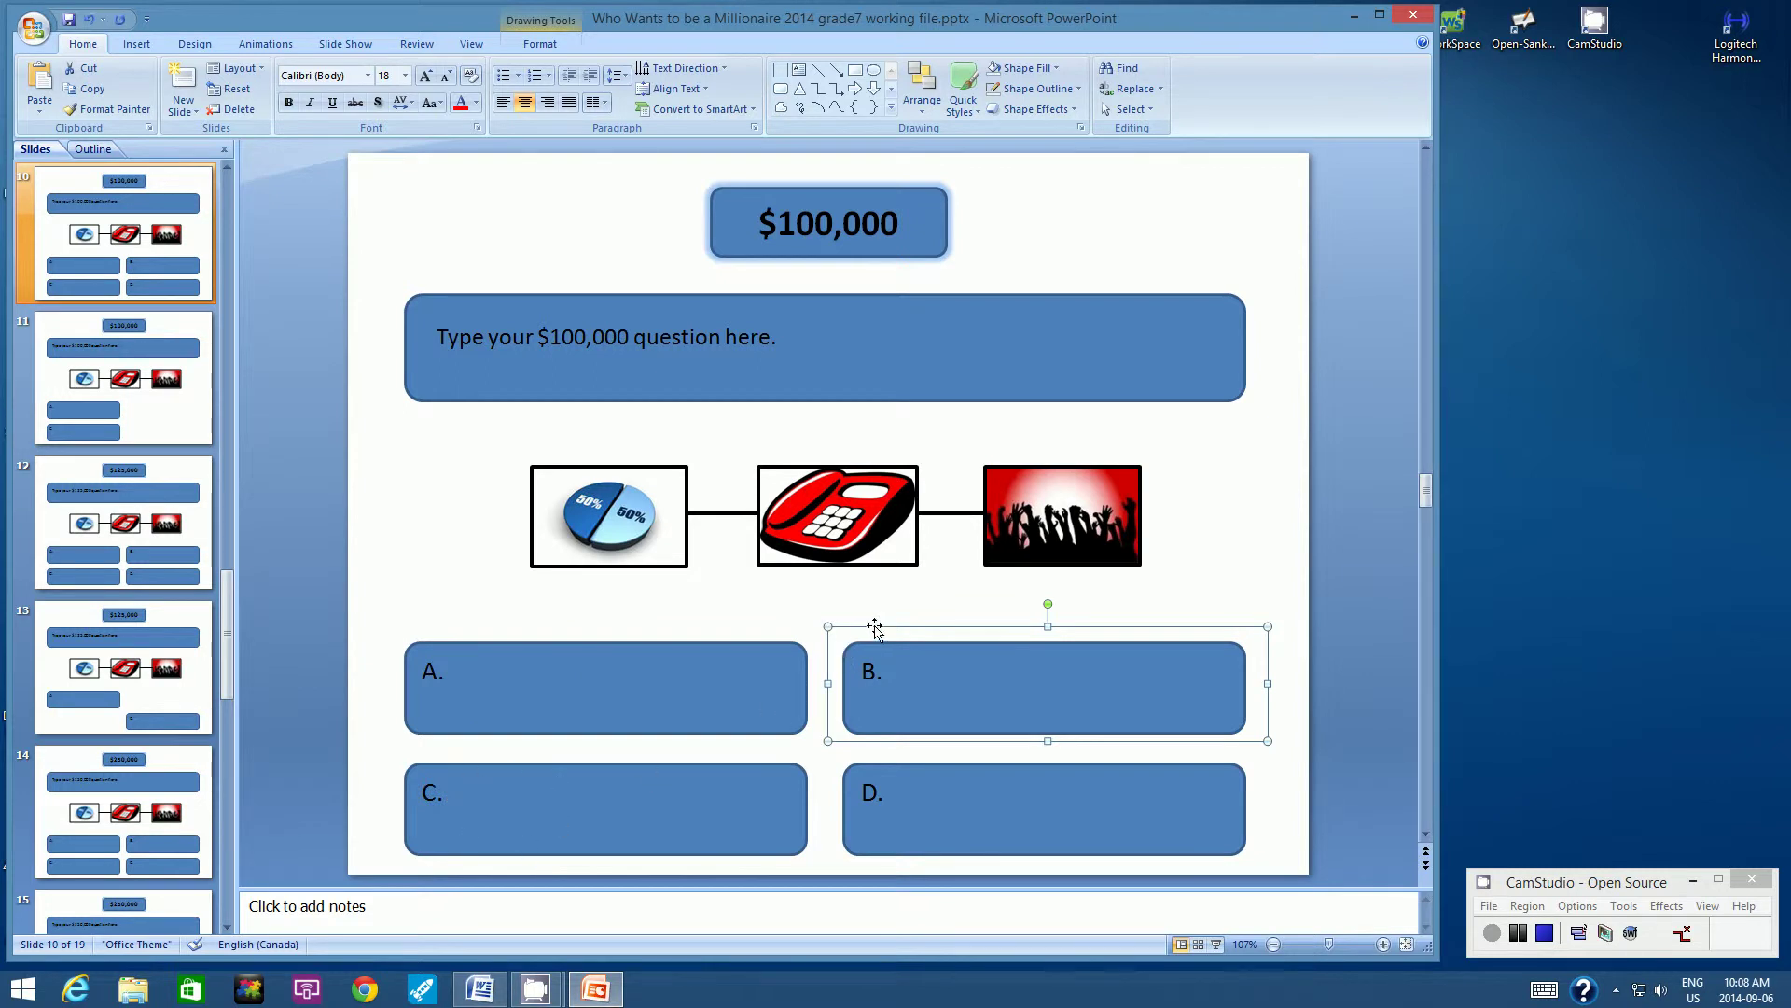
drag(875, 628, 426, 747)
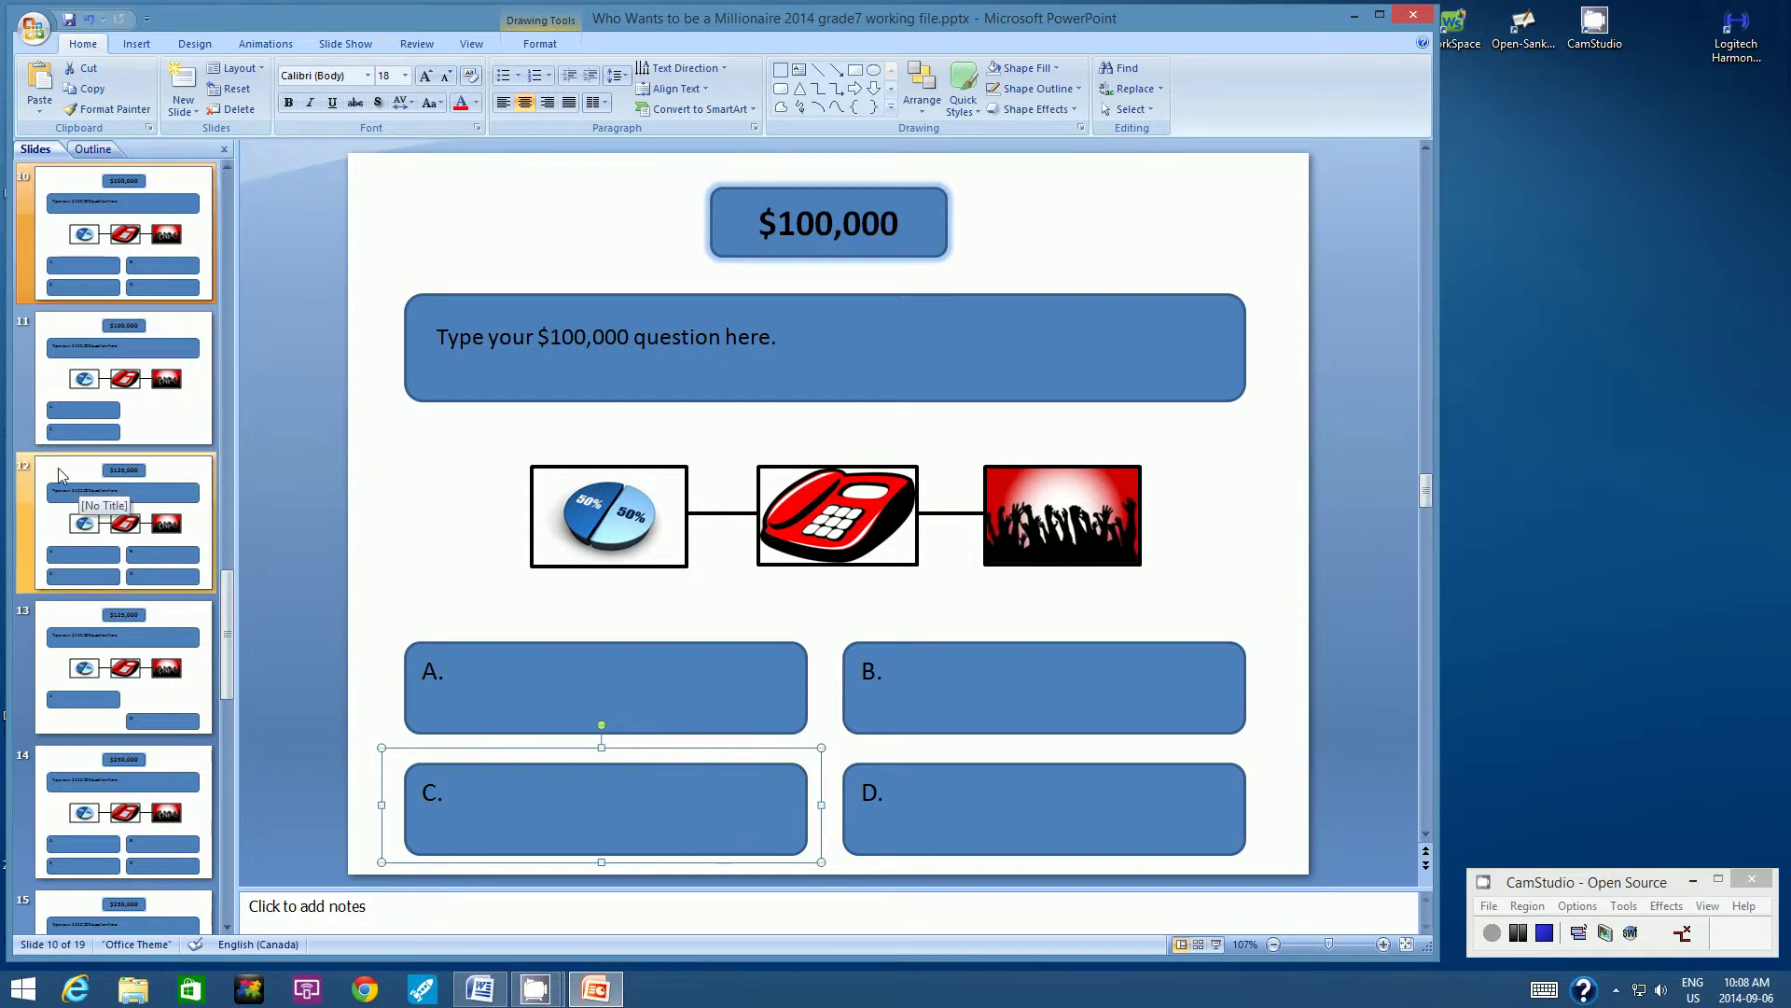
Step: Paste the invisible button onto slide 12, the $125,000 question, and place it over answer D
click(60, 475)
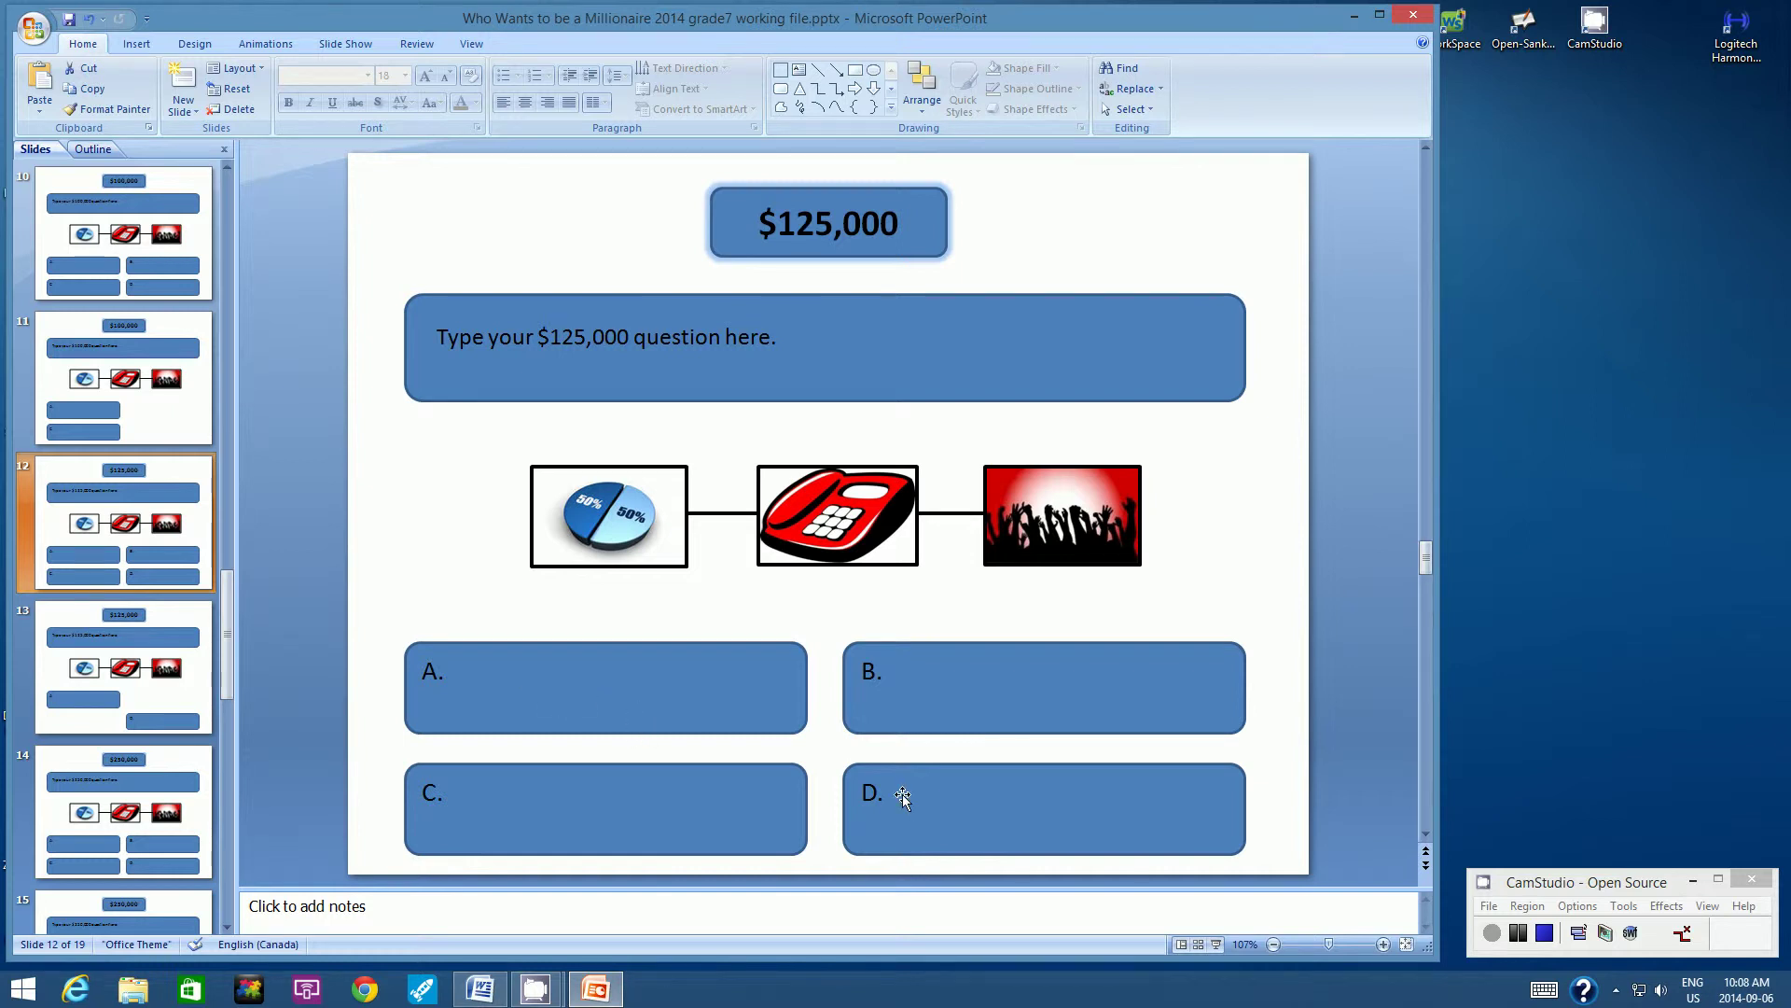
click(43, 81)
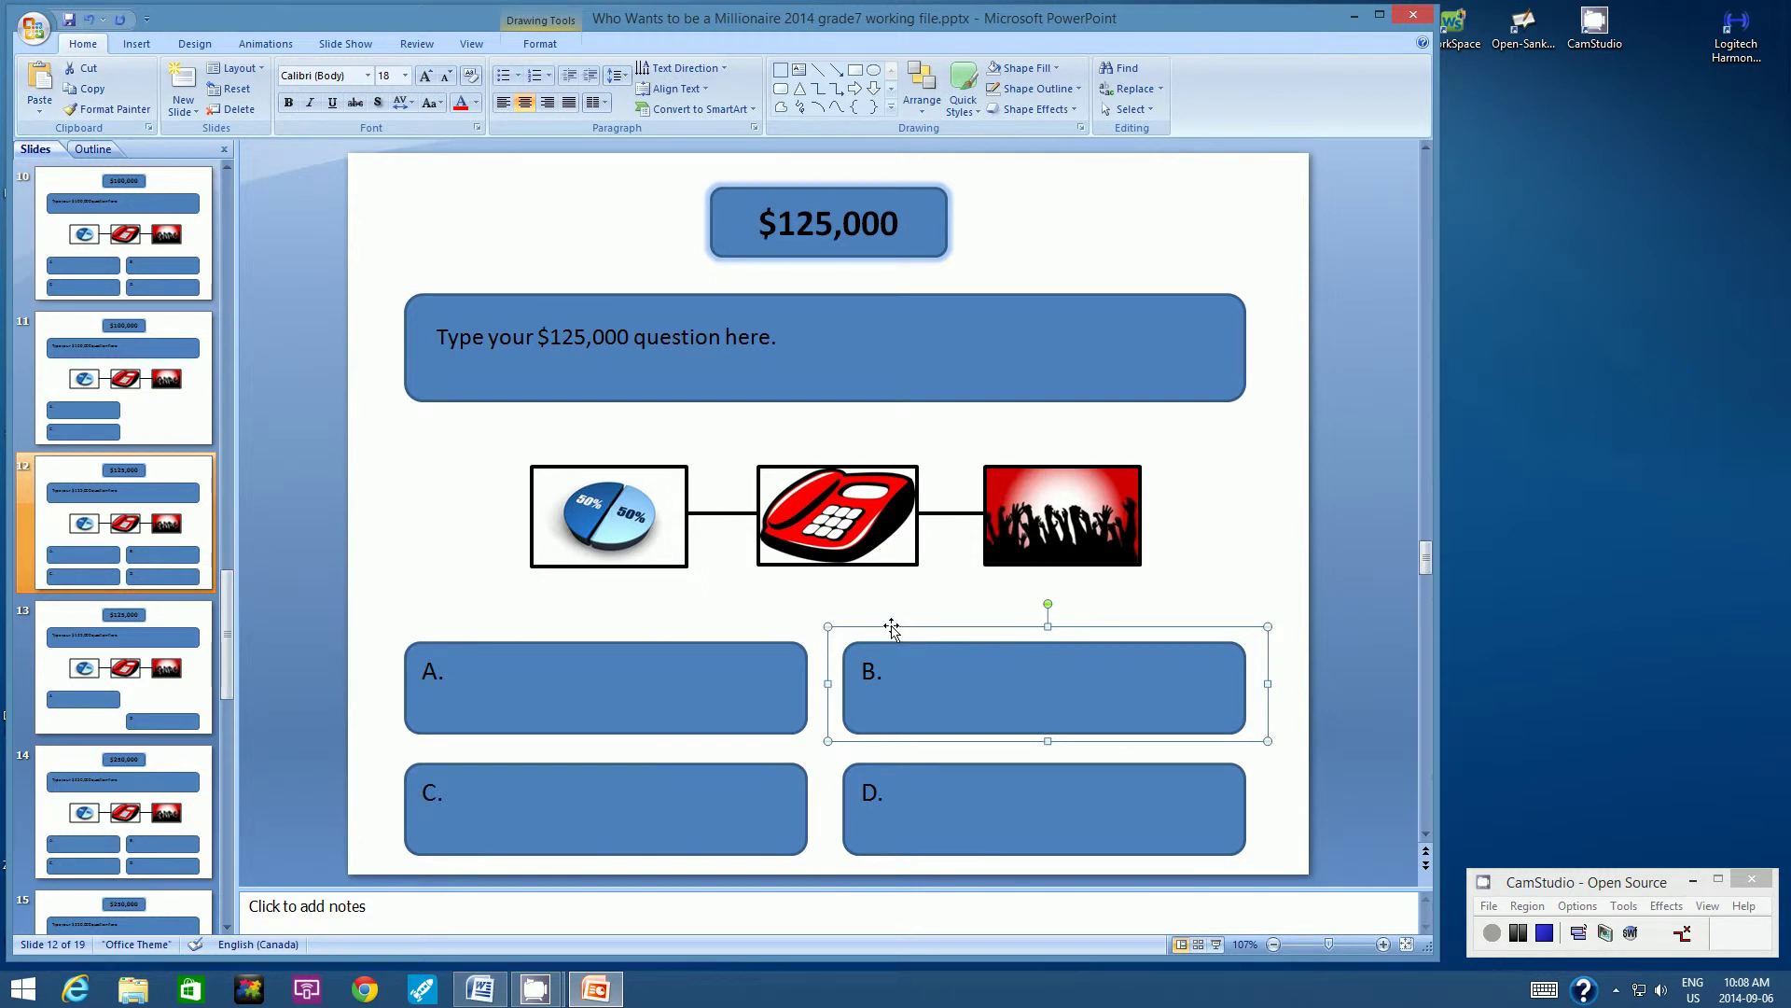
drag(892, 630, 889, 746)
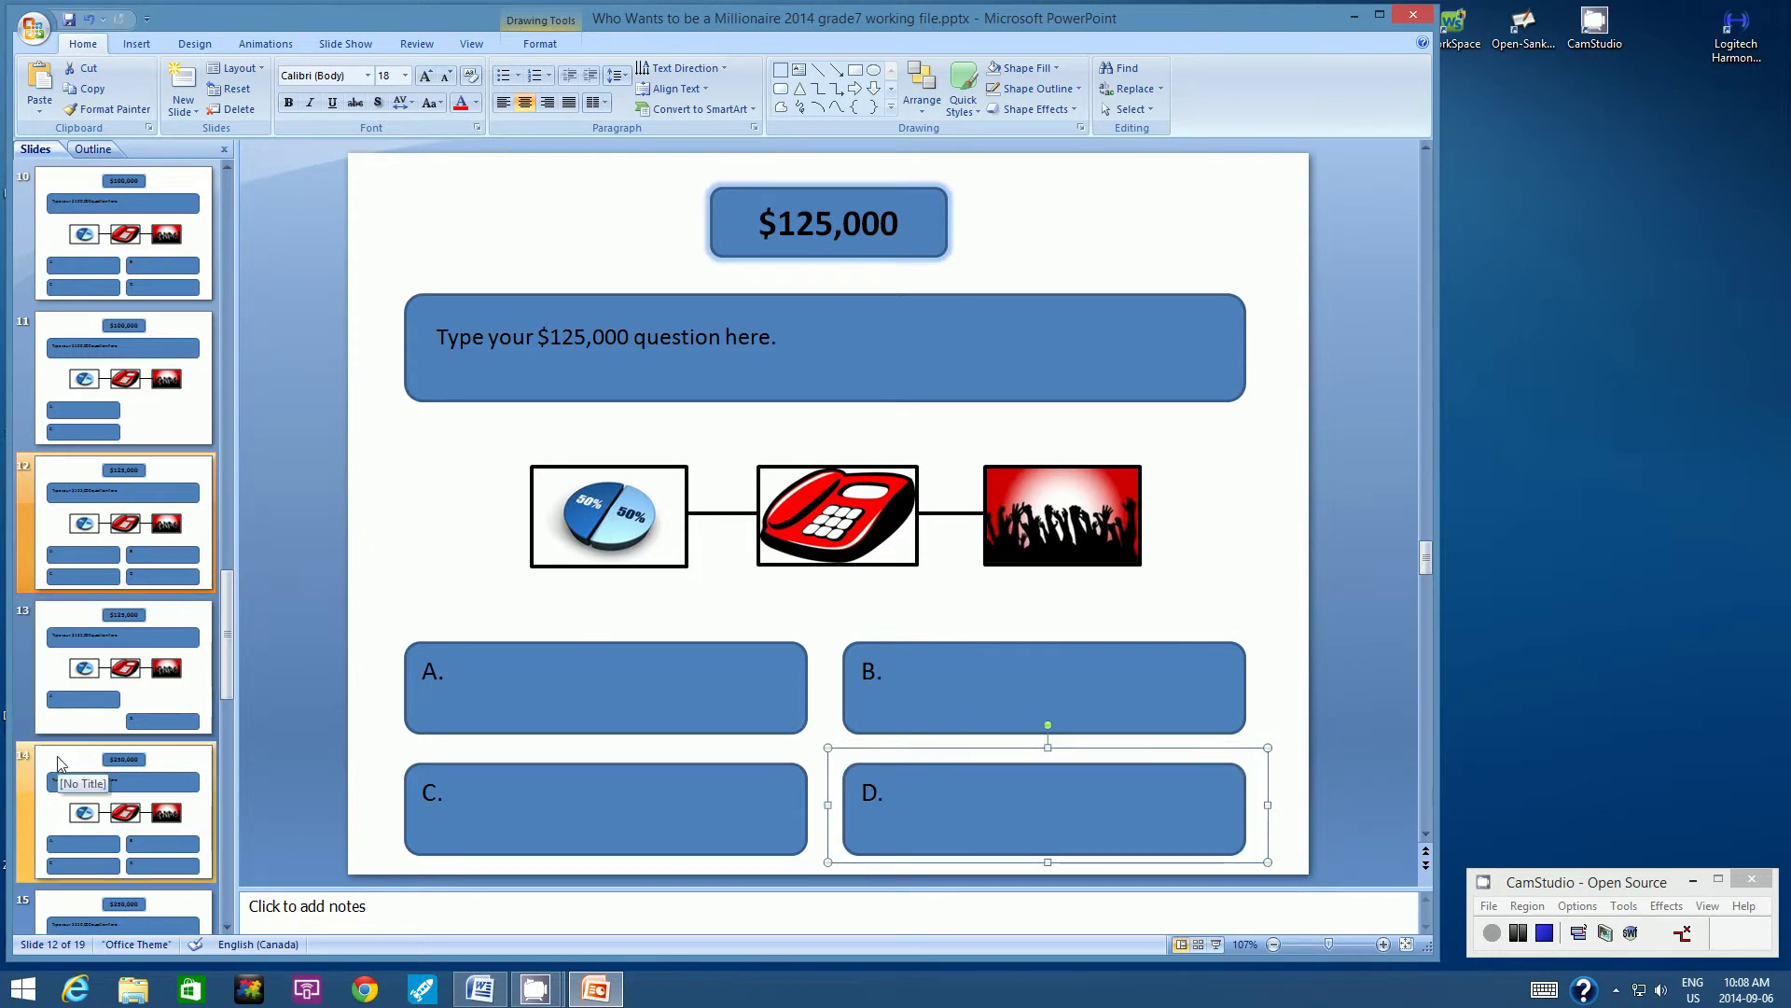
Step: Paste the invisible button onto slide 14, the $250,000 question, and place it over answer D
click(58, 761)
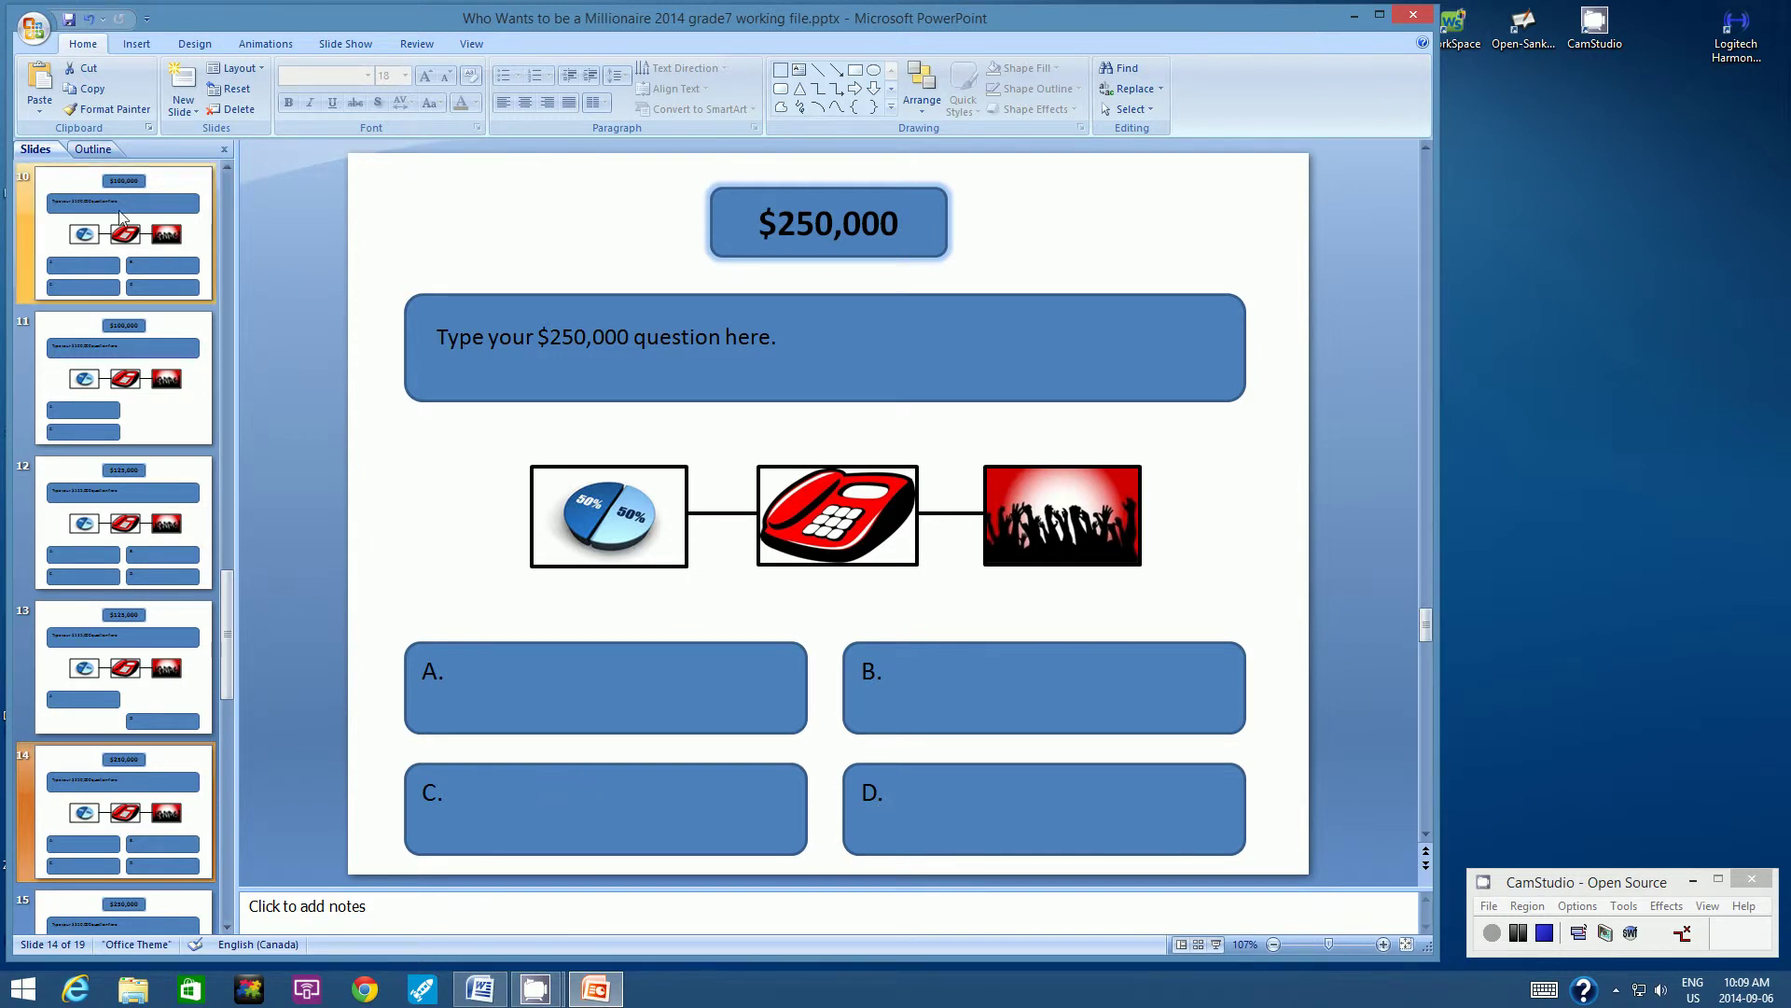
click(39, 81)
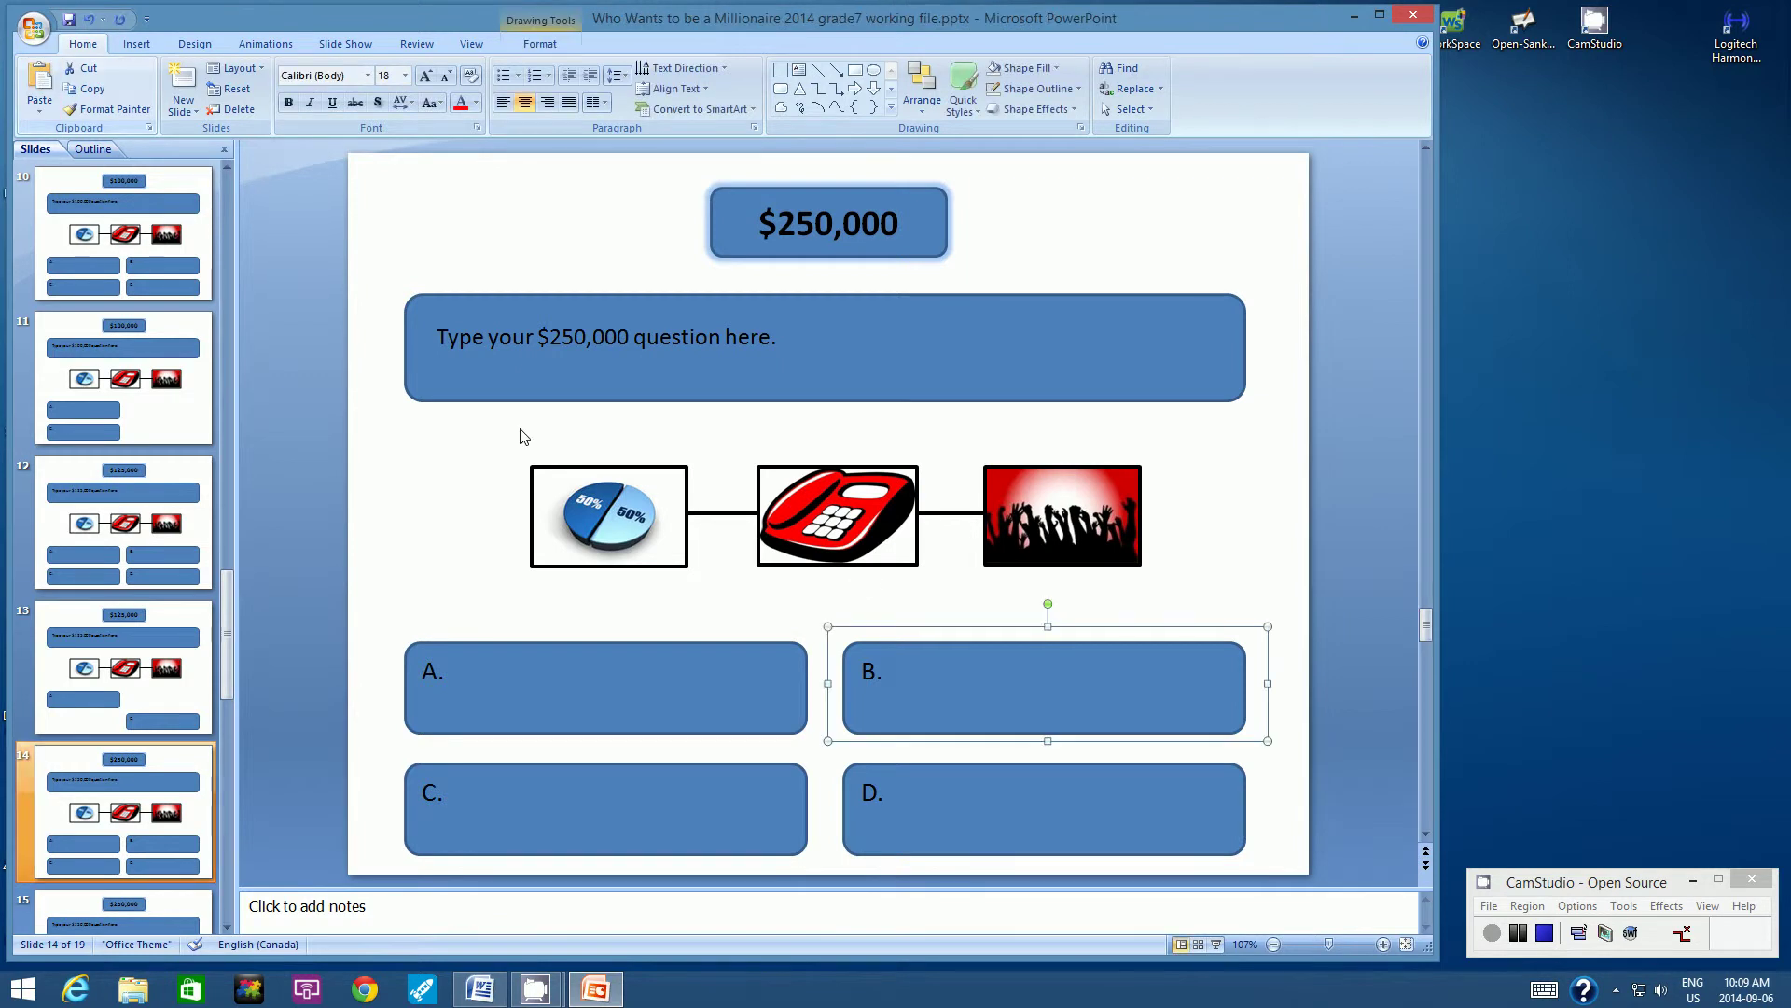
drag(896, 628, 893, 745)
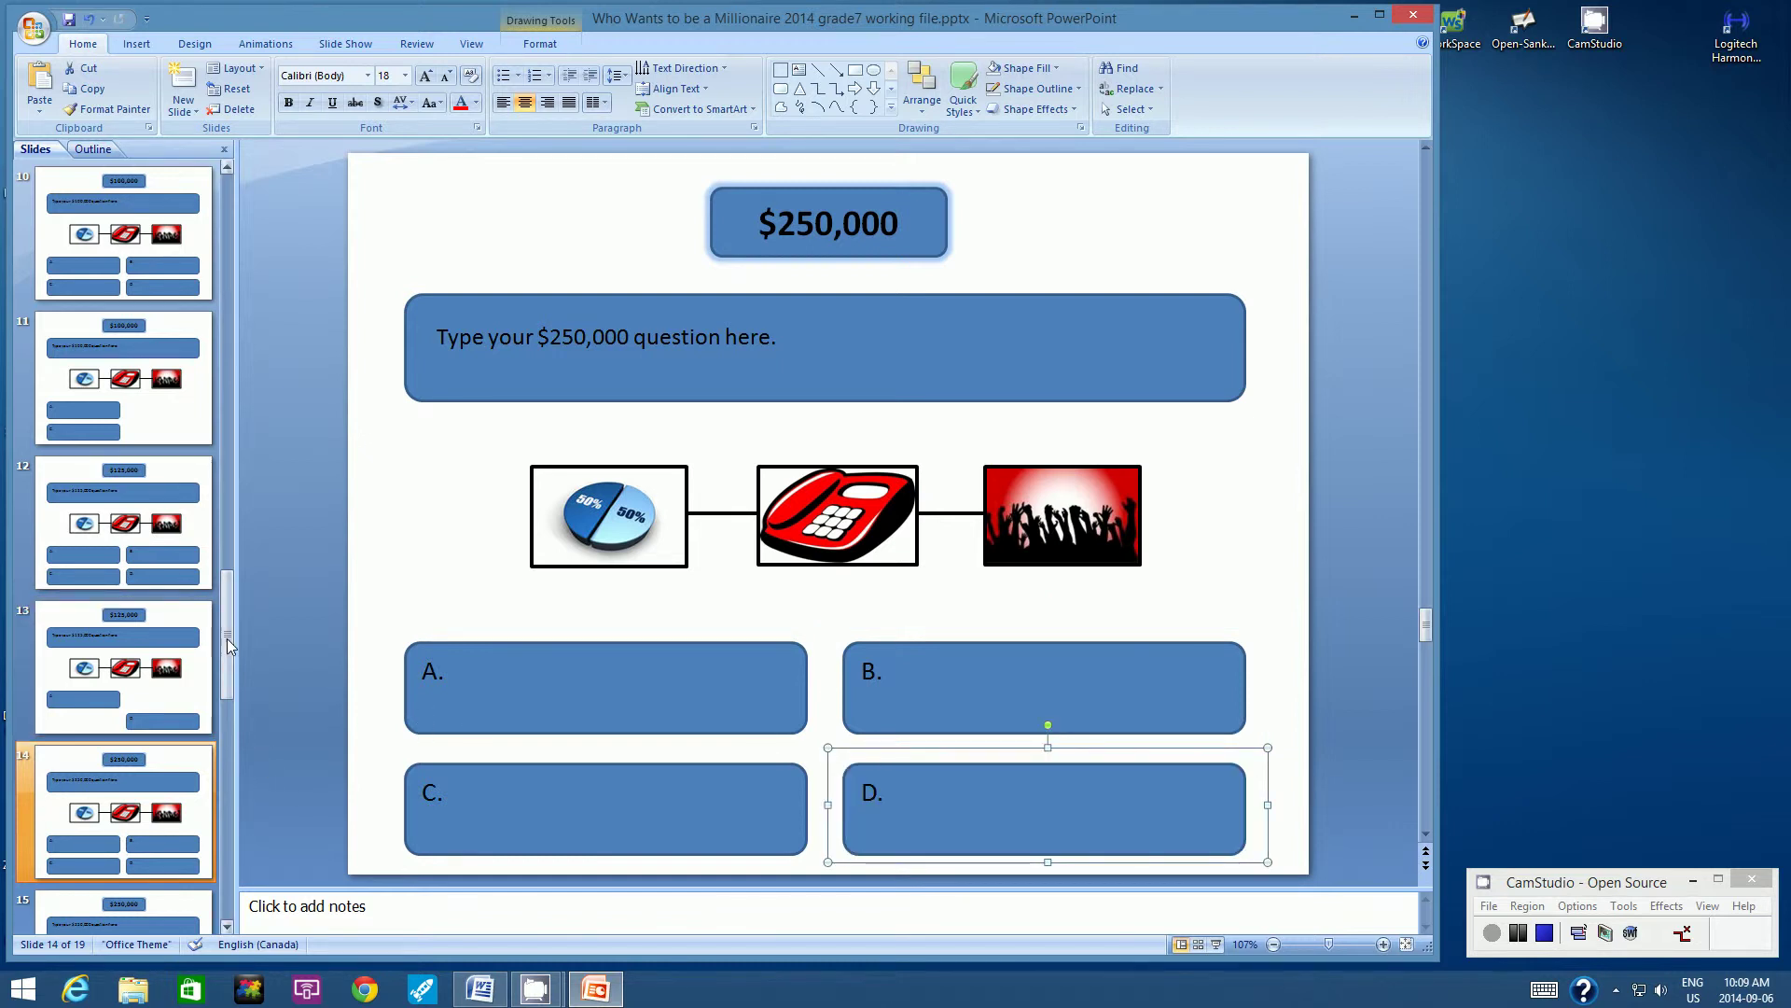
Step: Paste the invisible button onto slide 16, the $500,000 question, and place it over answer A
drag(226, 638, 240, 737)
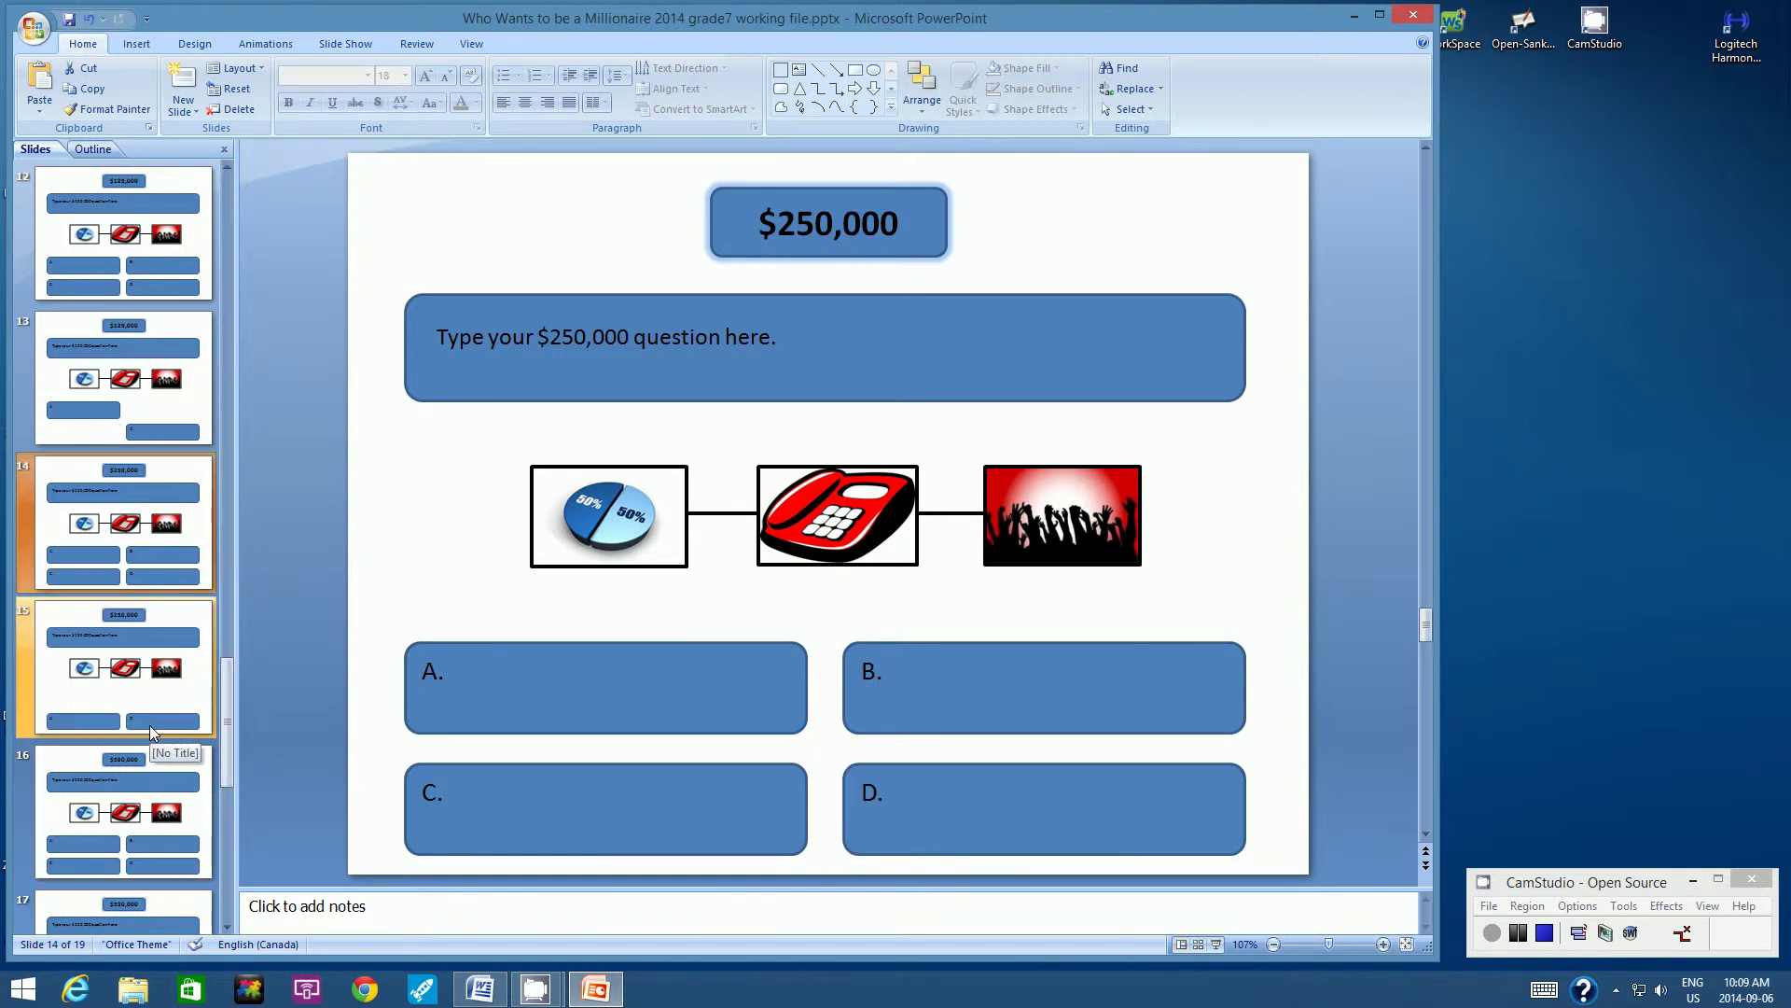
click(77, 758)
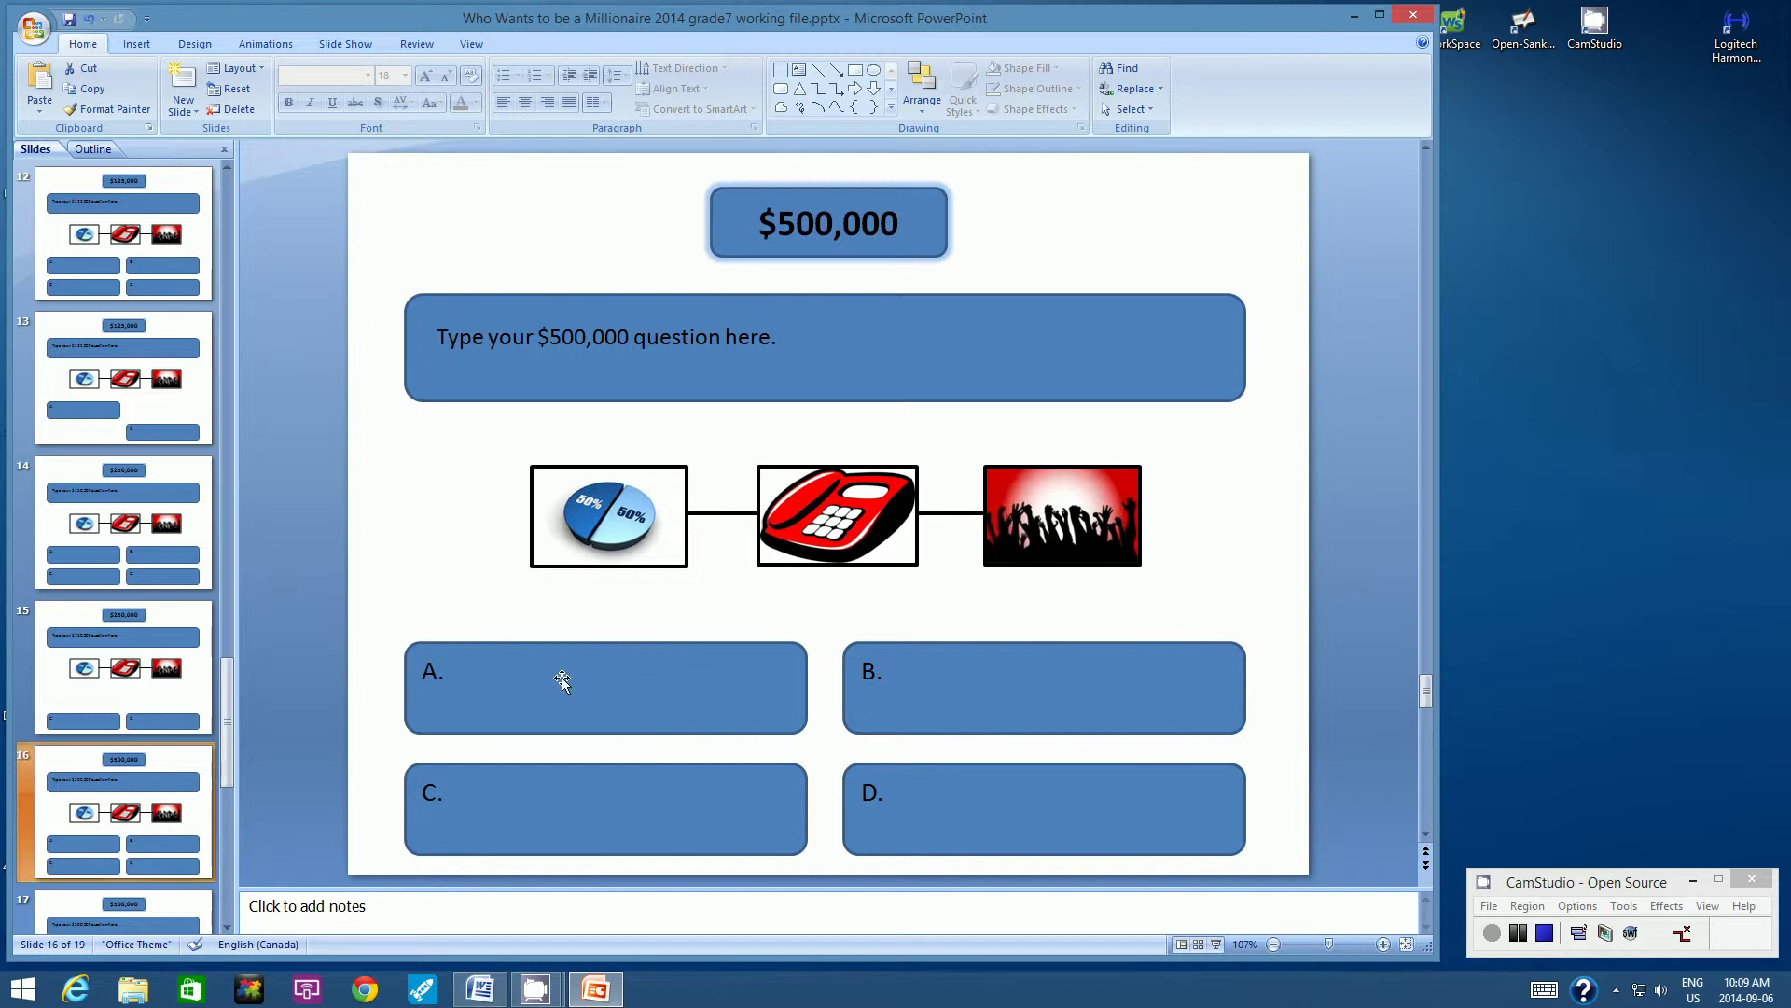
click(34, 86)
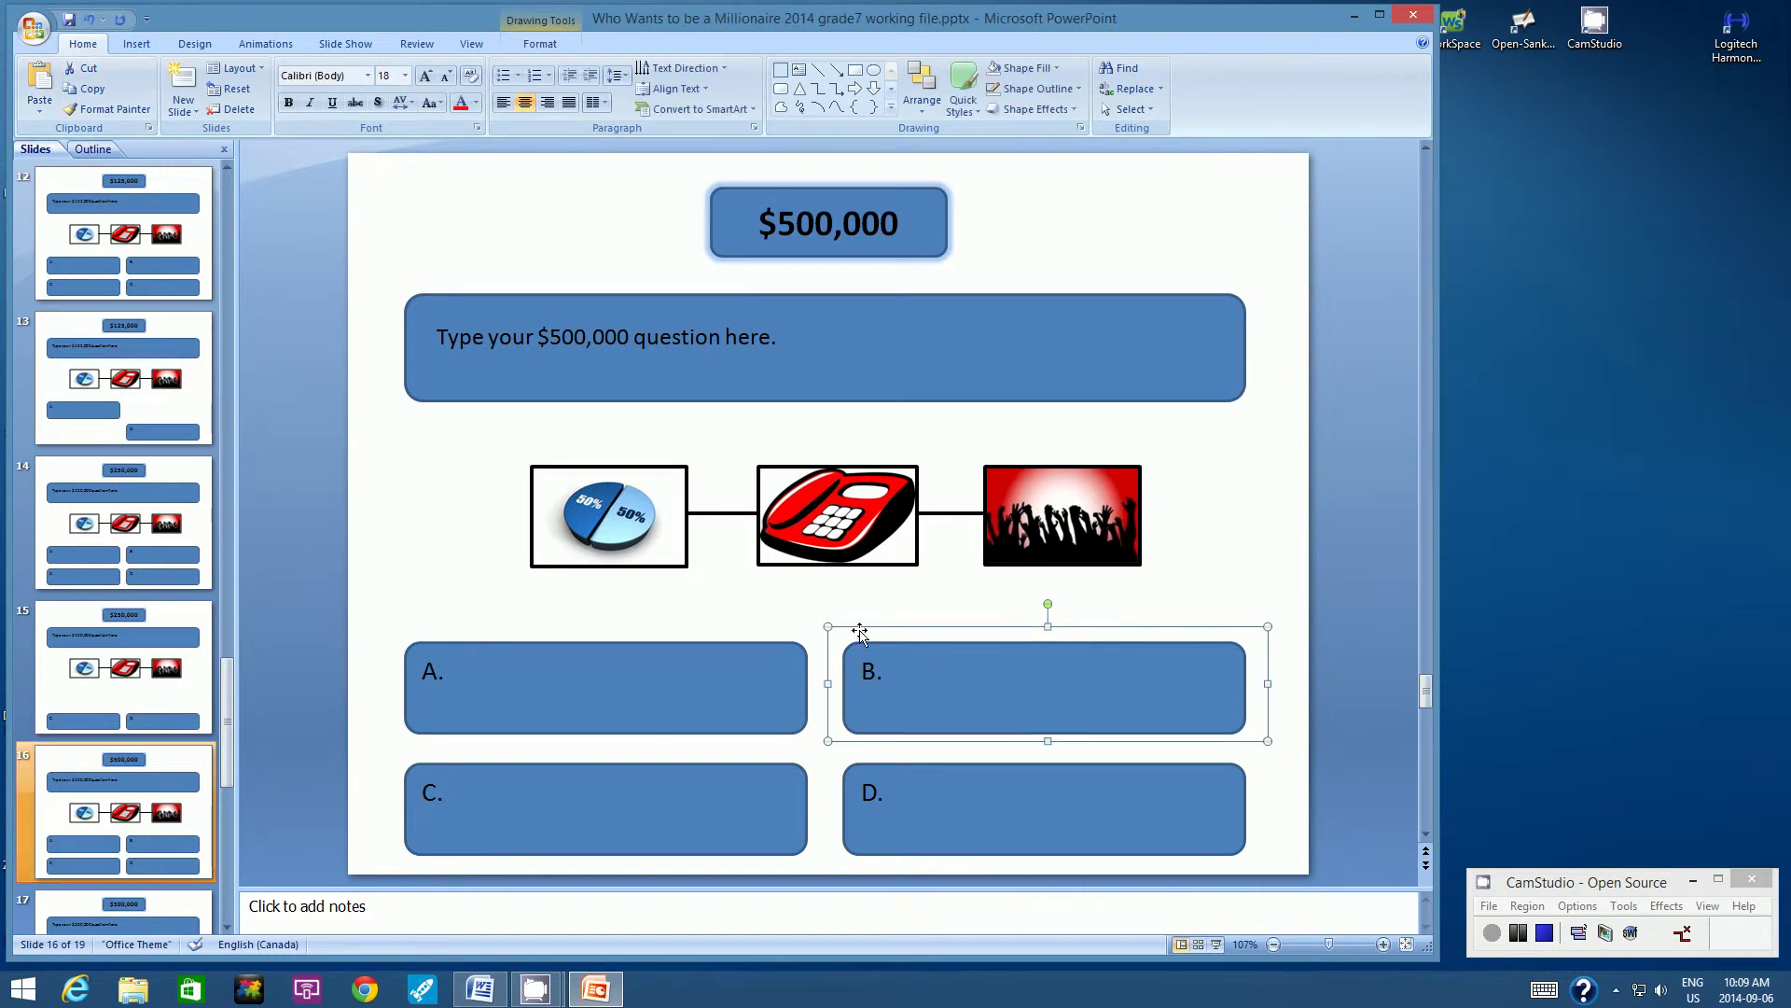
drag(859, 633, 413, 627)
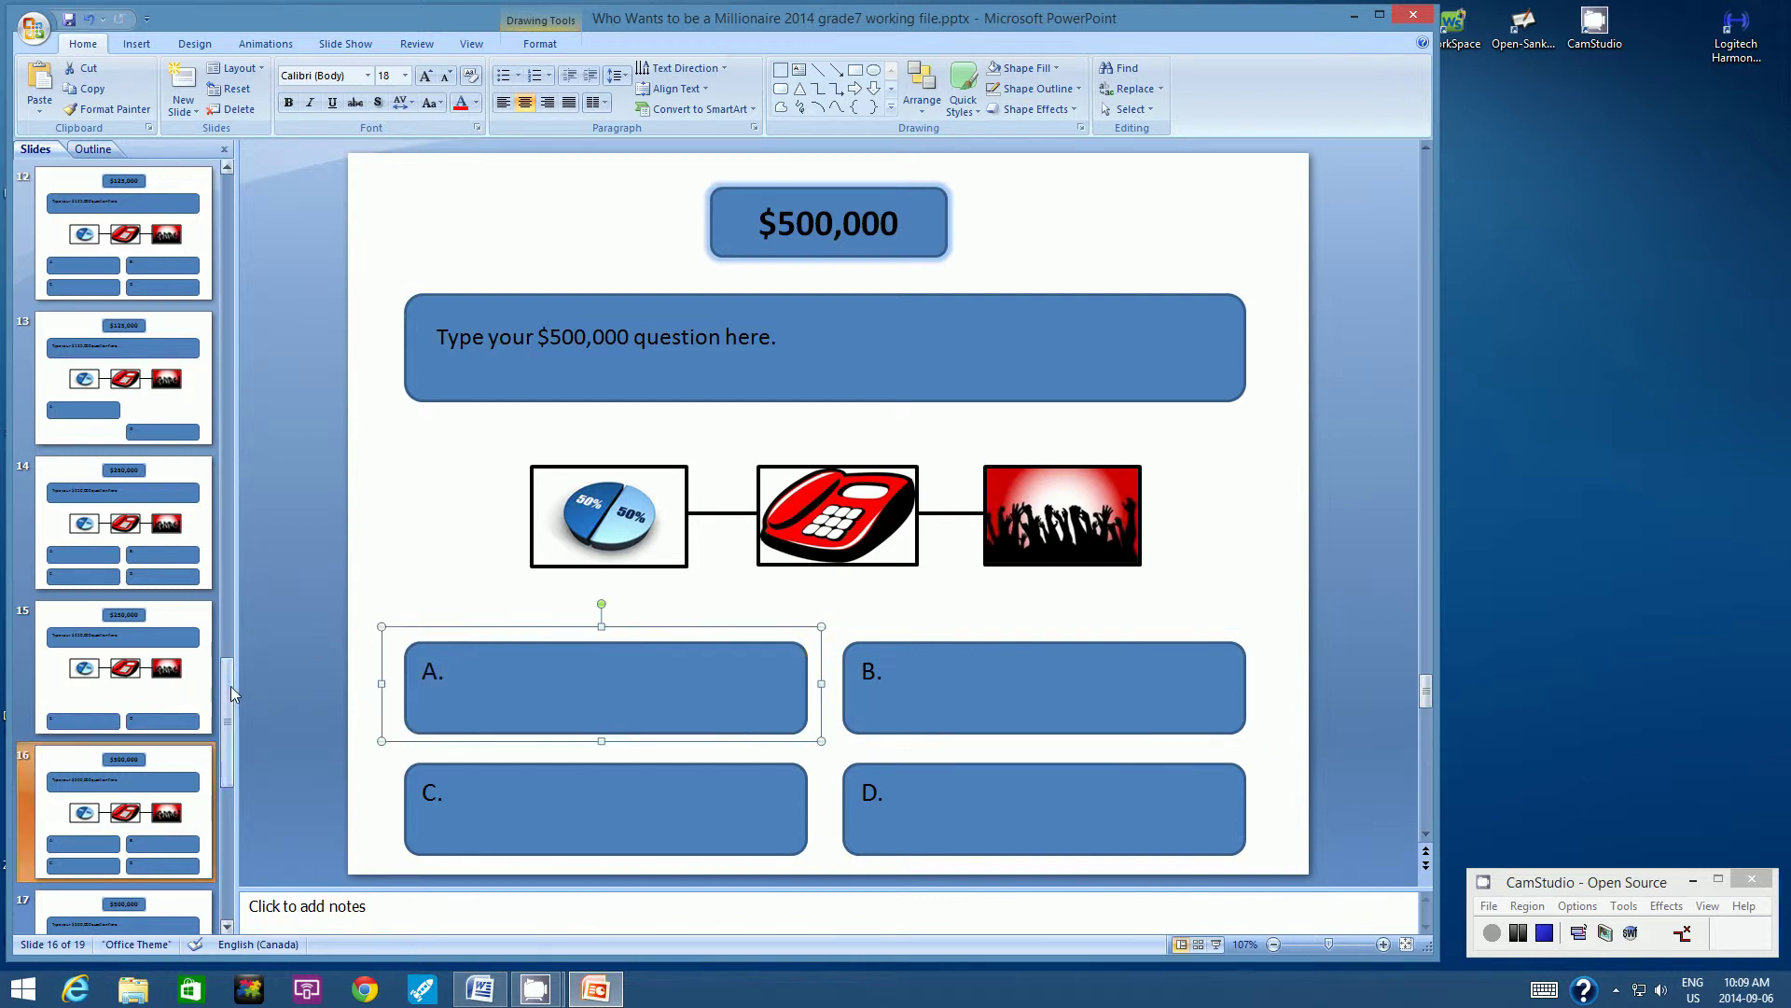
Step: Paste the invisible button onto slide 18, the $1,000,000 question, and place it over answer D
scroll(121, 774, down, 2)
click(58, 763)
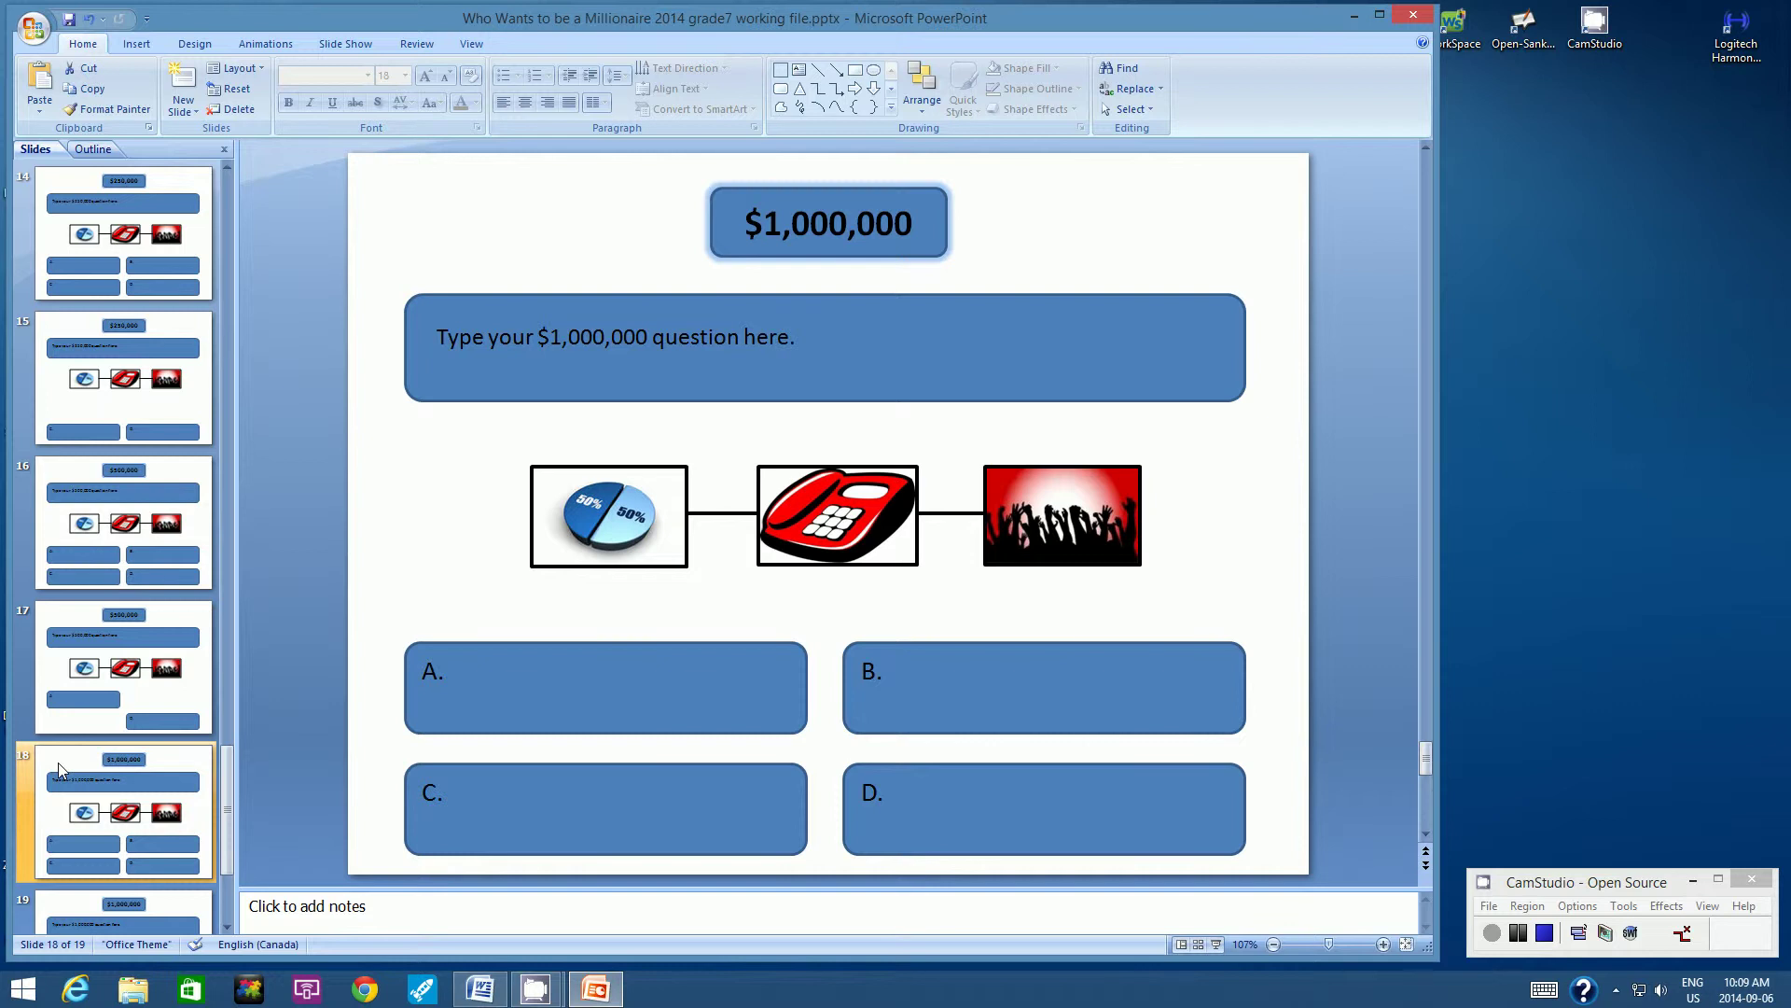
click(1496, 933)
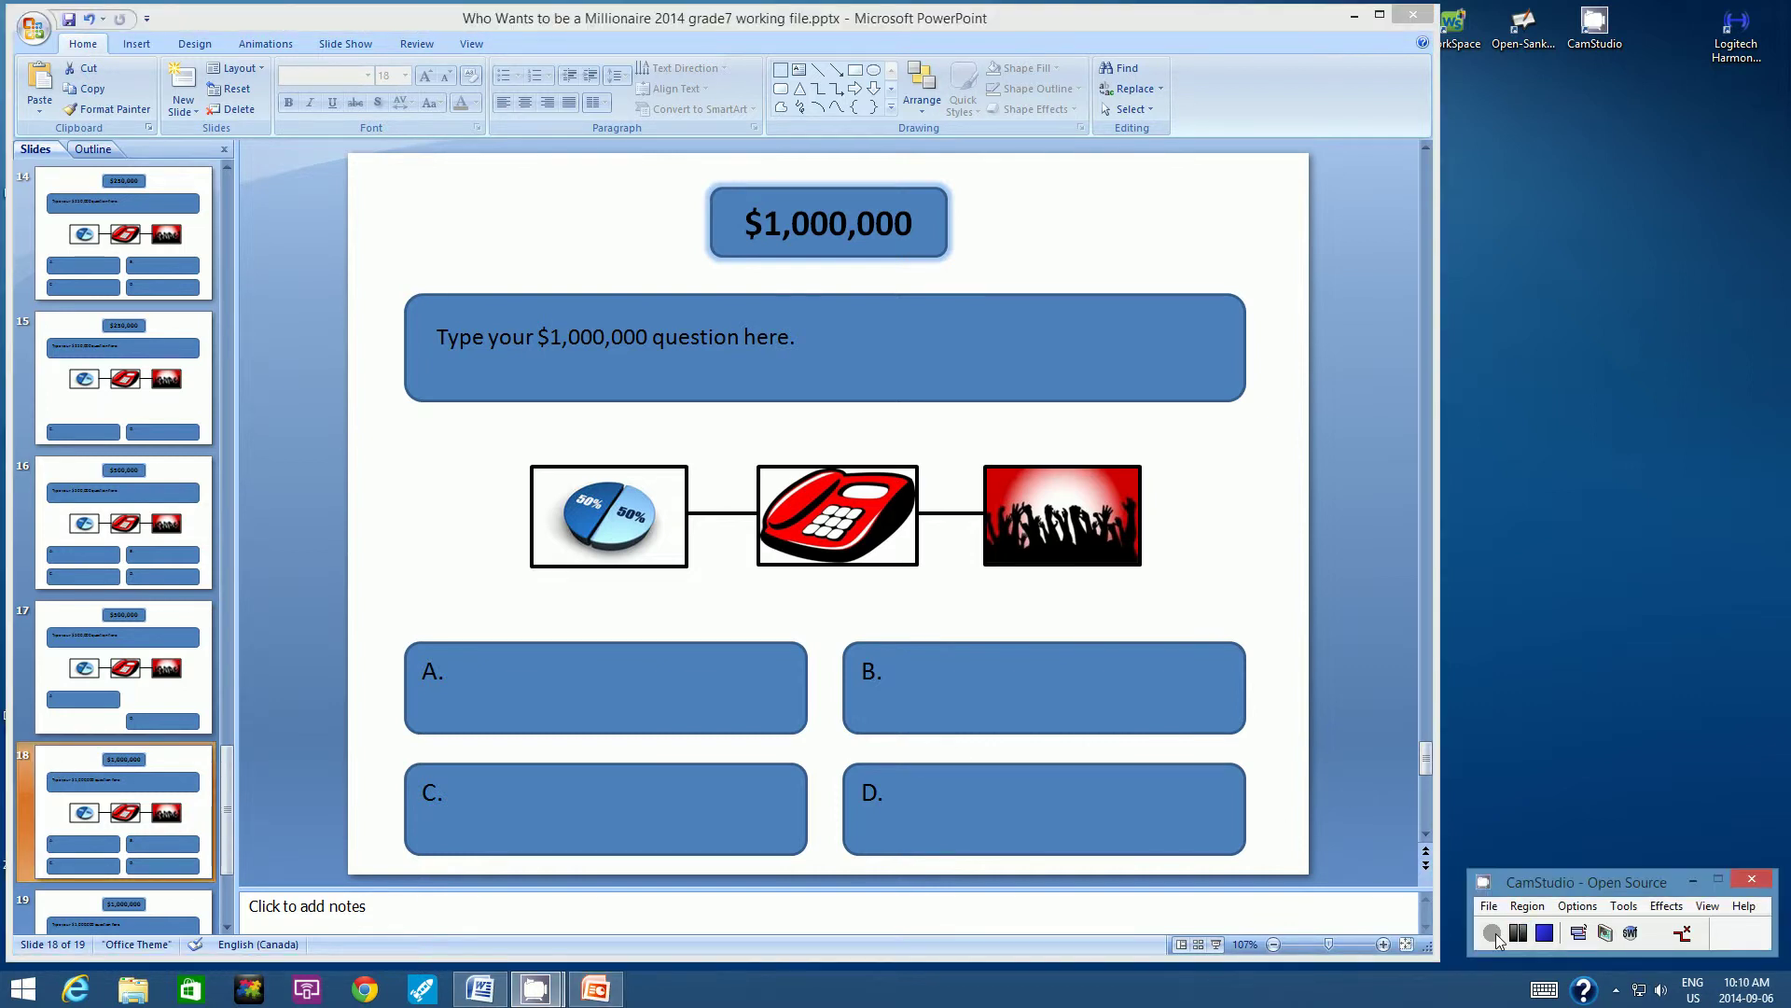
click(1319, 622)
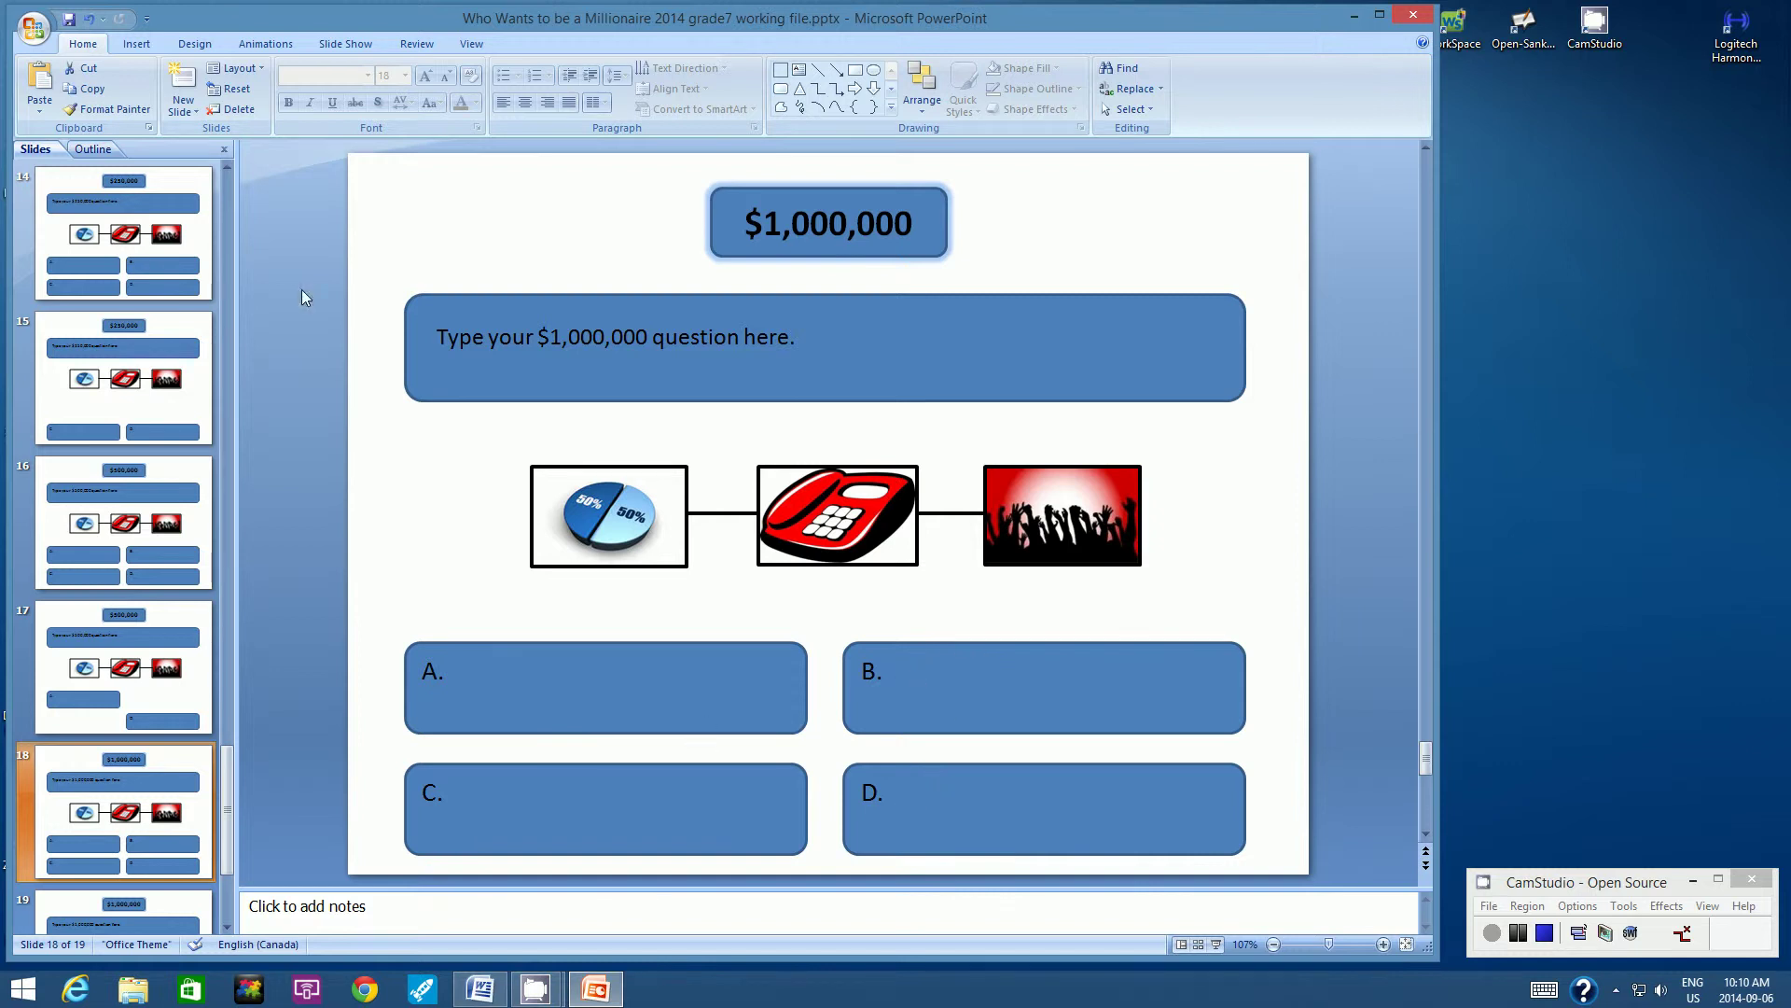
click(40, 79)
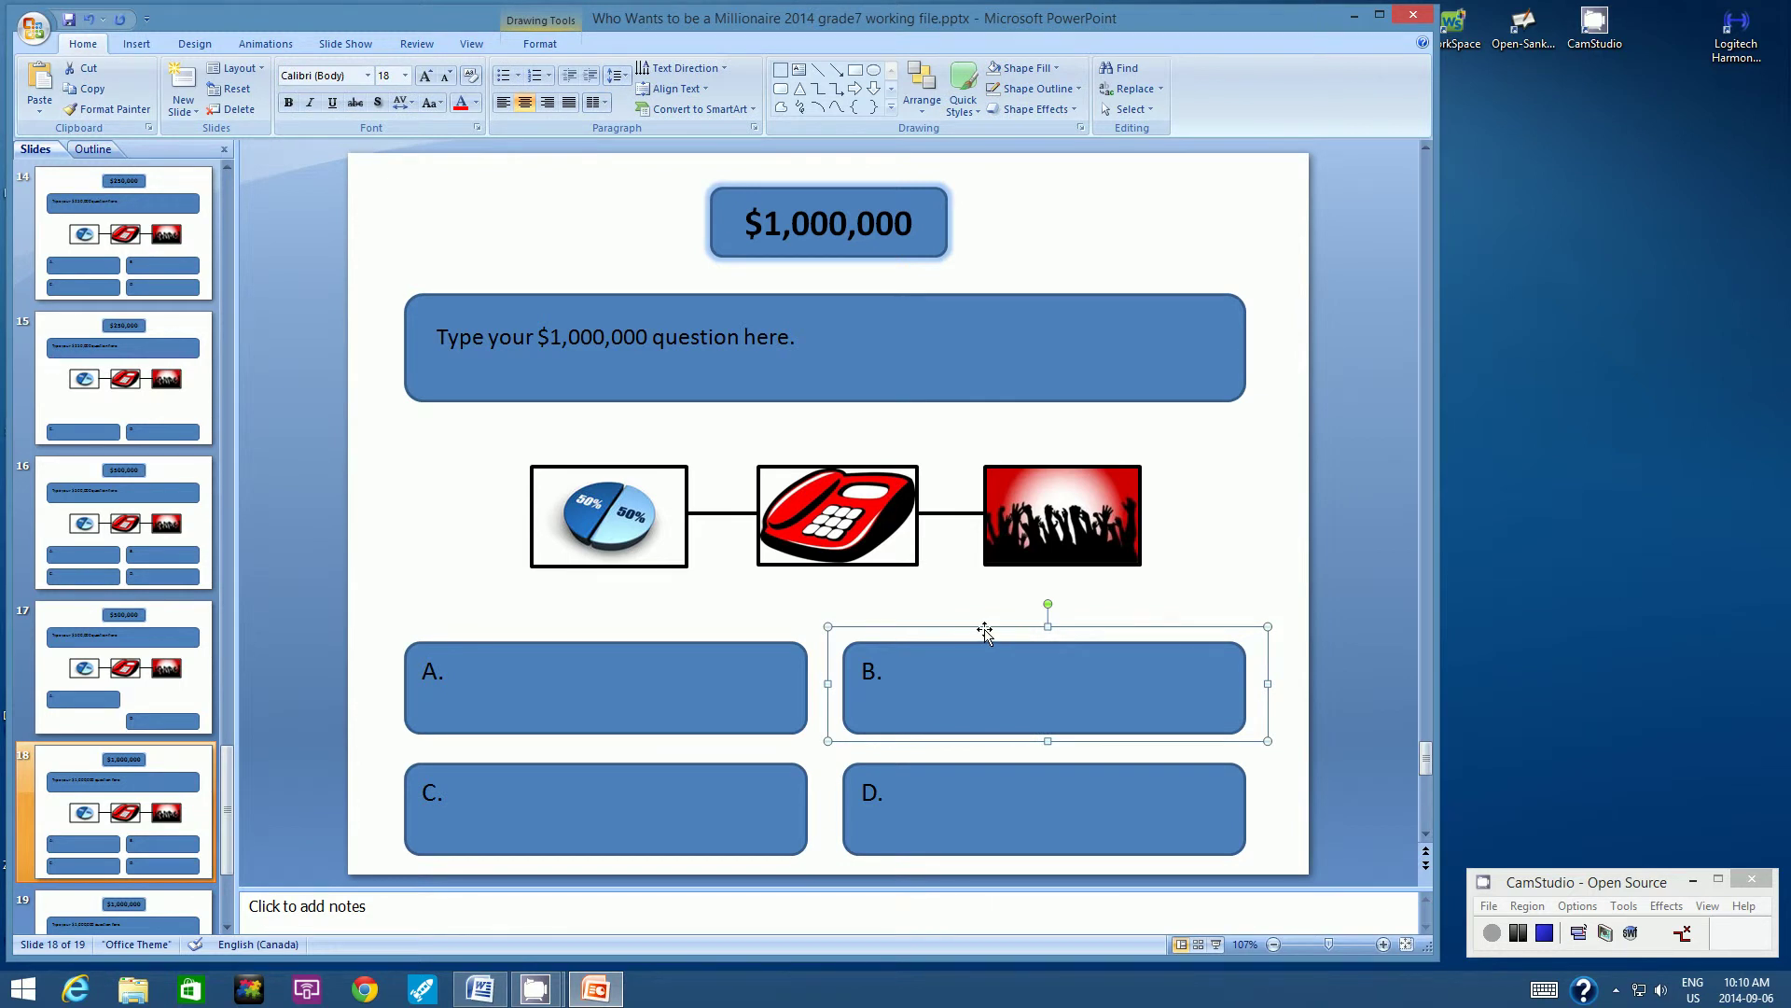
drag(985, 632, 983, 746)
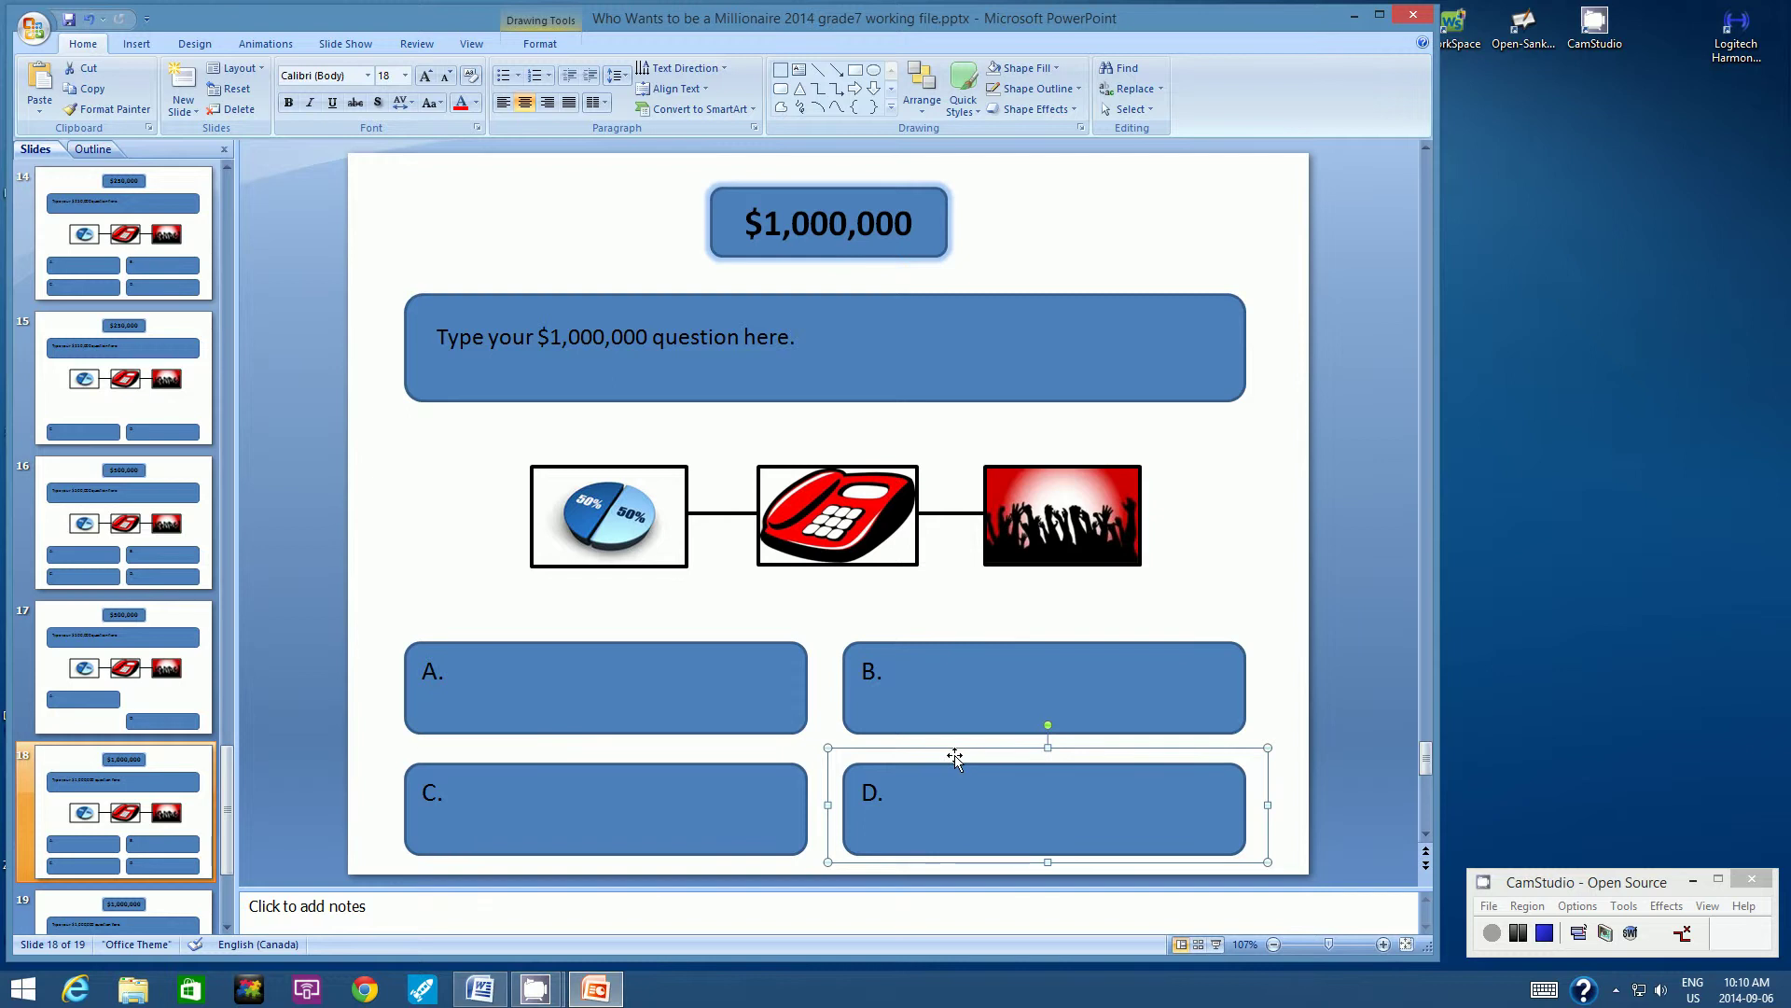
Step: Change the hyperlink of the invisible button over answer D on slide 18 to Slide 5, the "CONGRATULATIONS!" slide
right_click(954, 754)
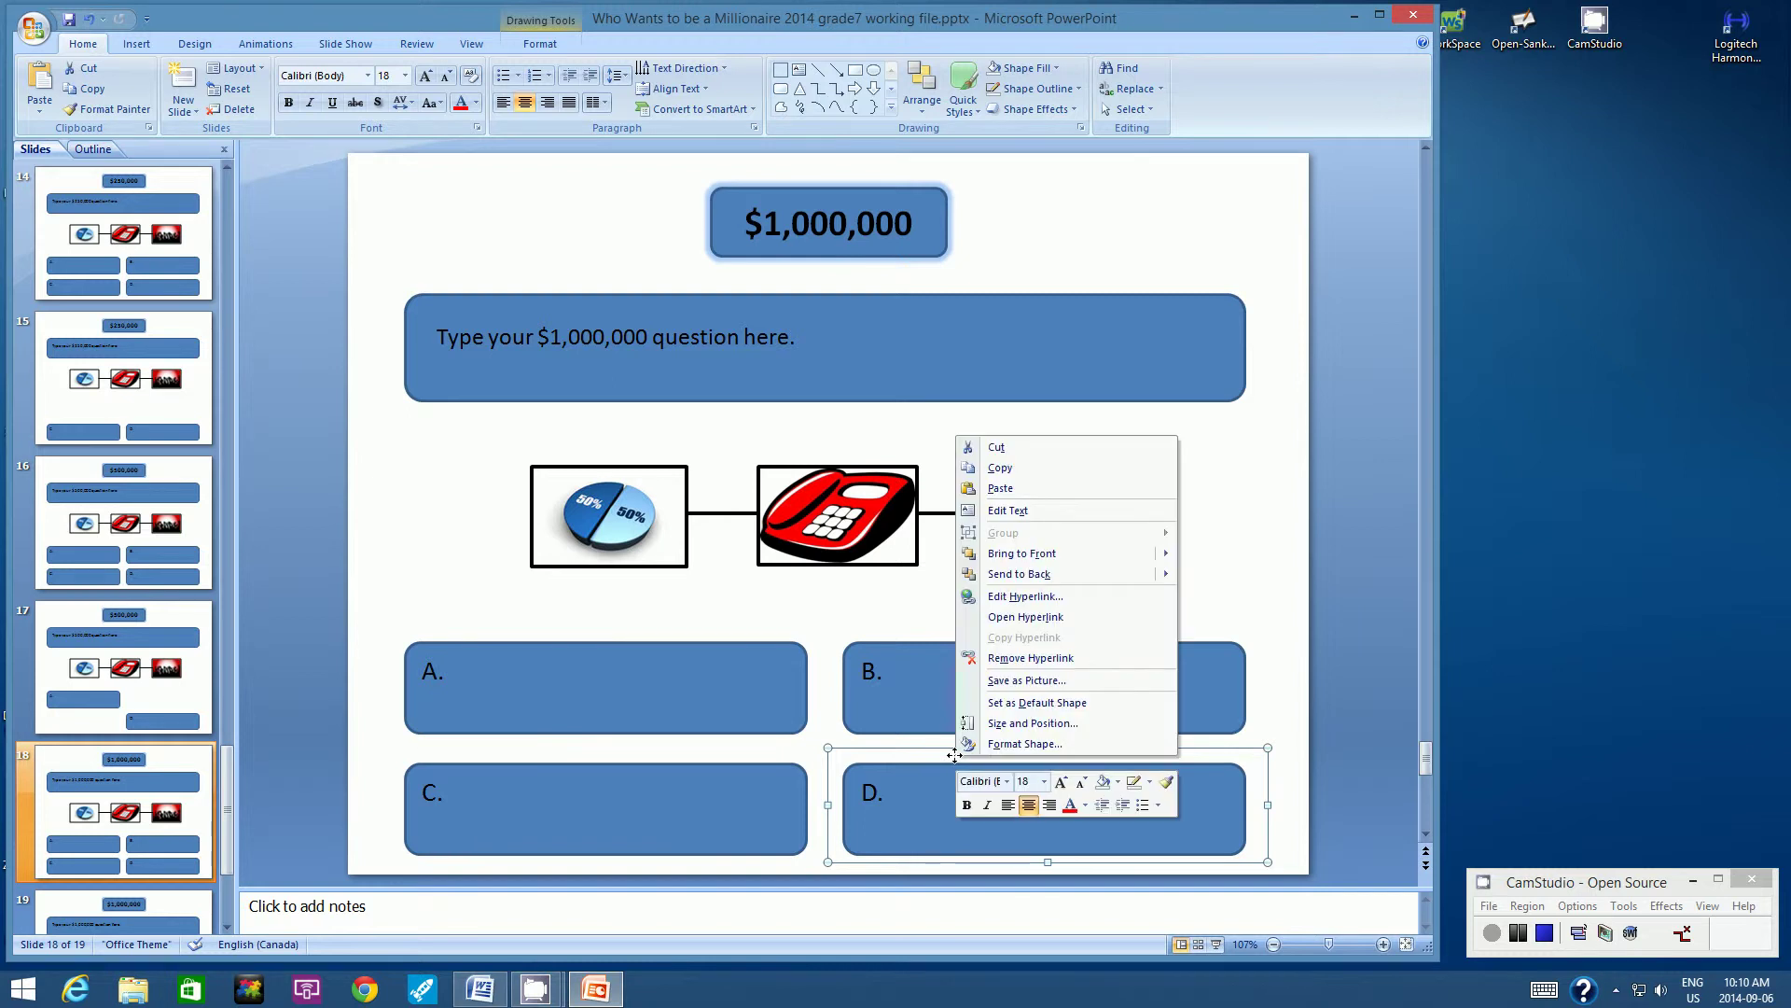
click(1006, 598)
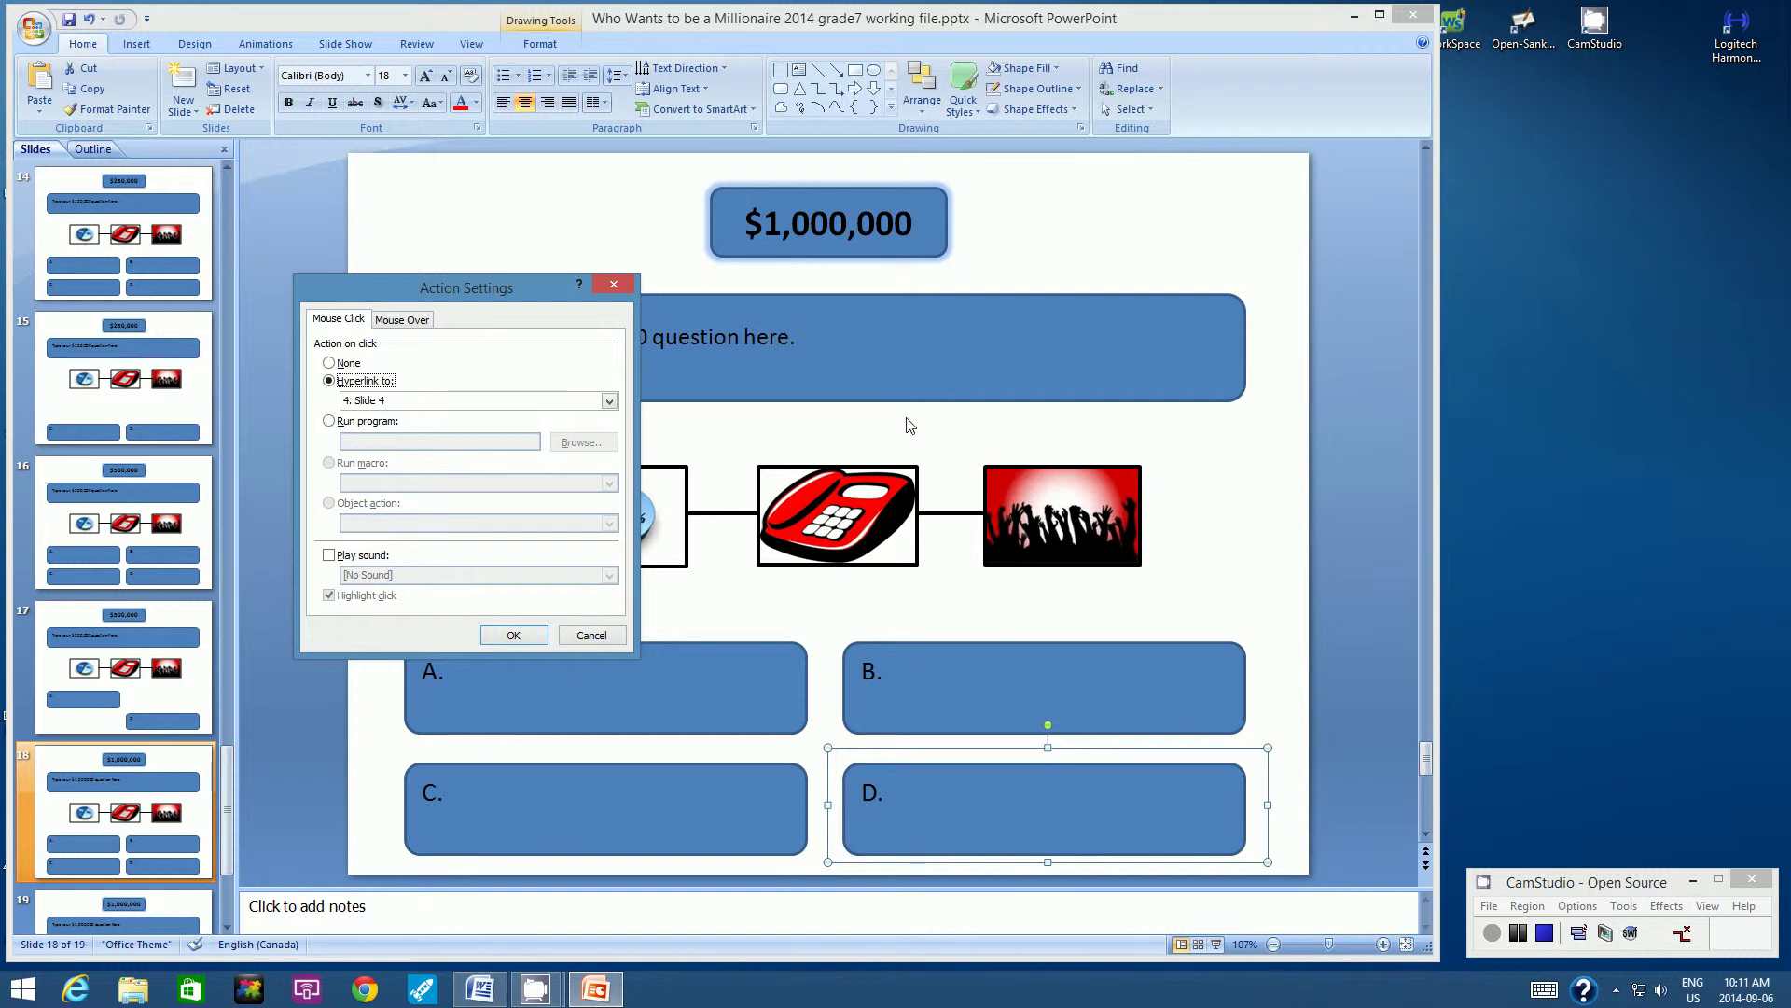
click(609, 401)
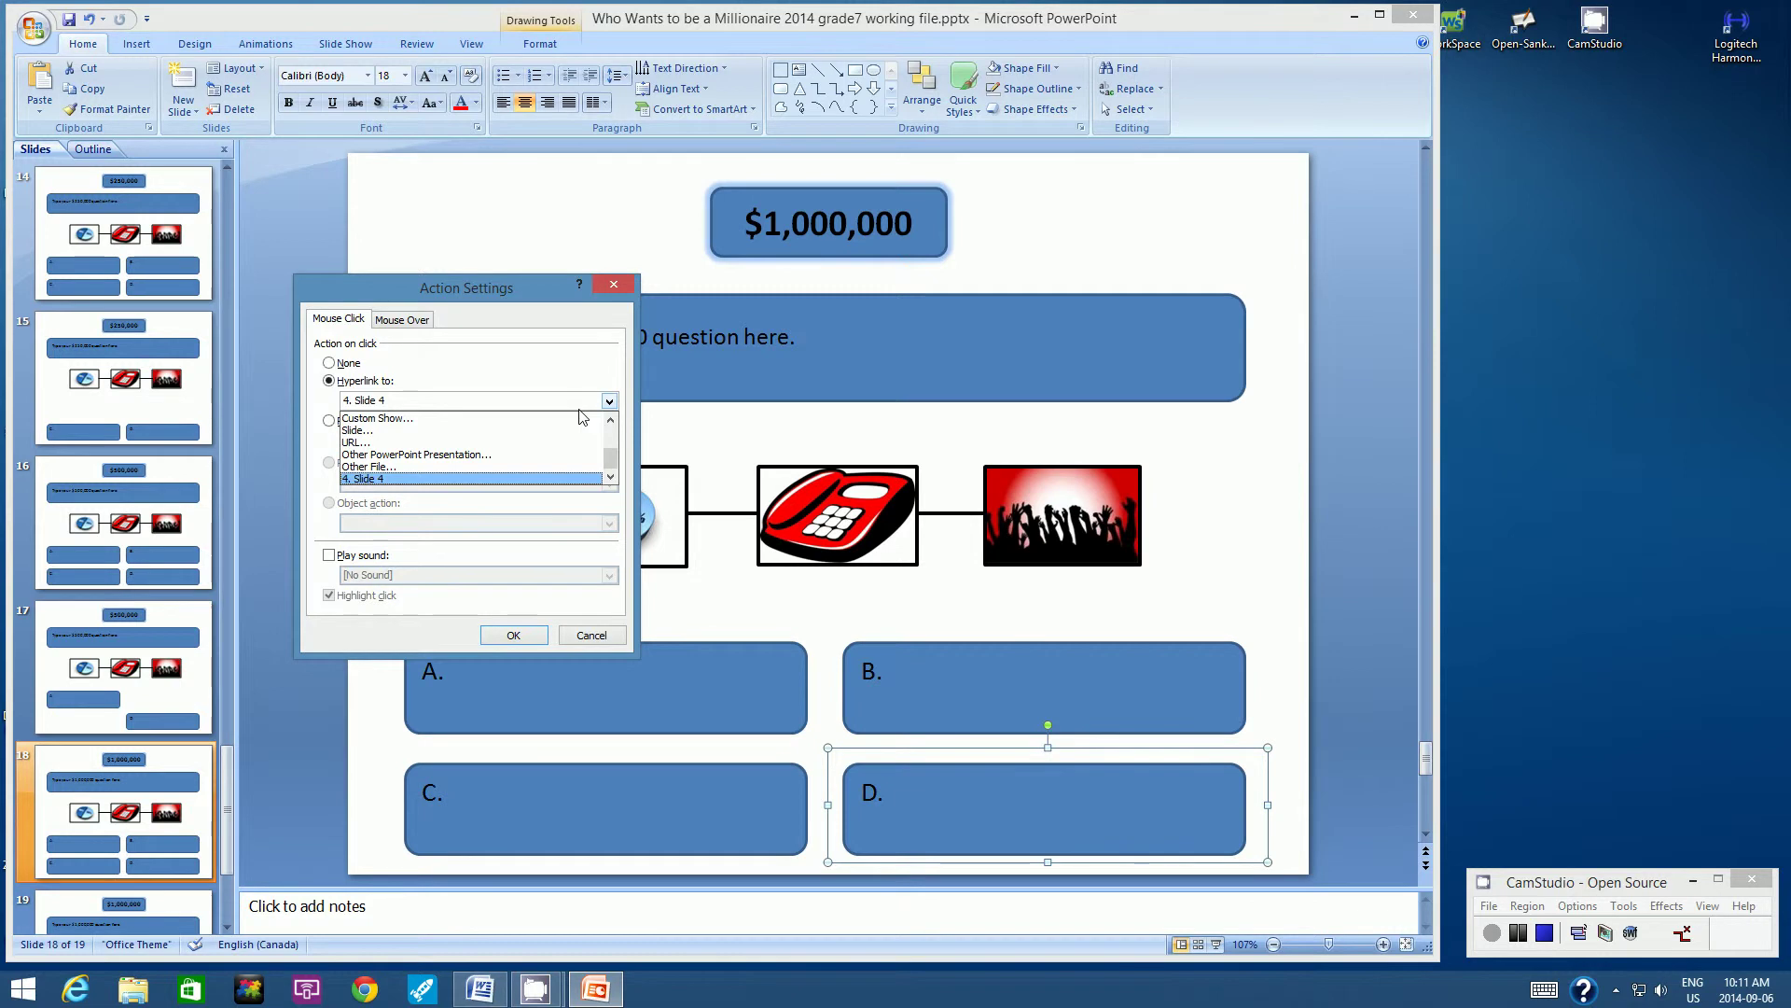
click(414, 431)
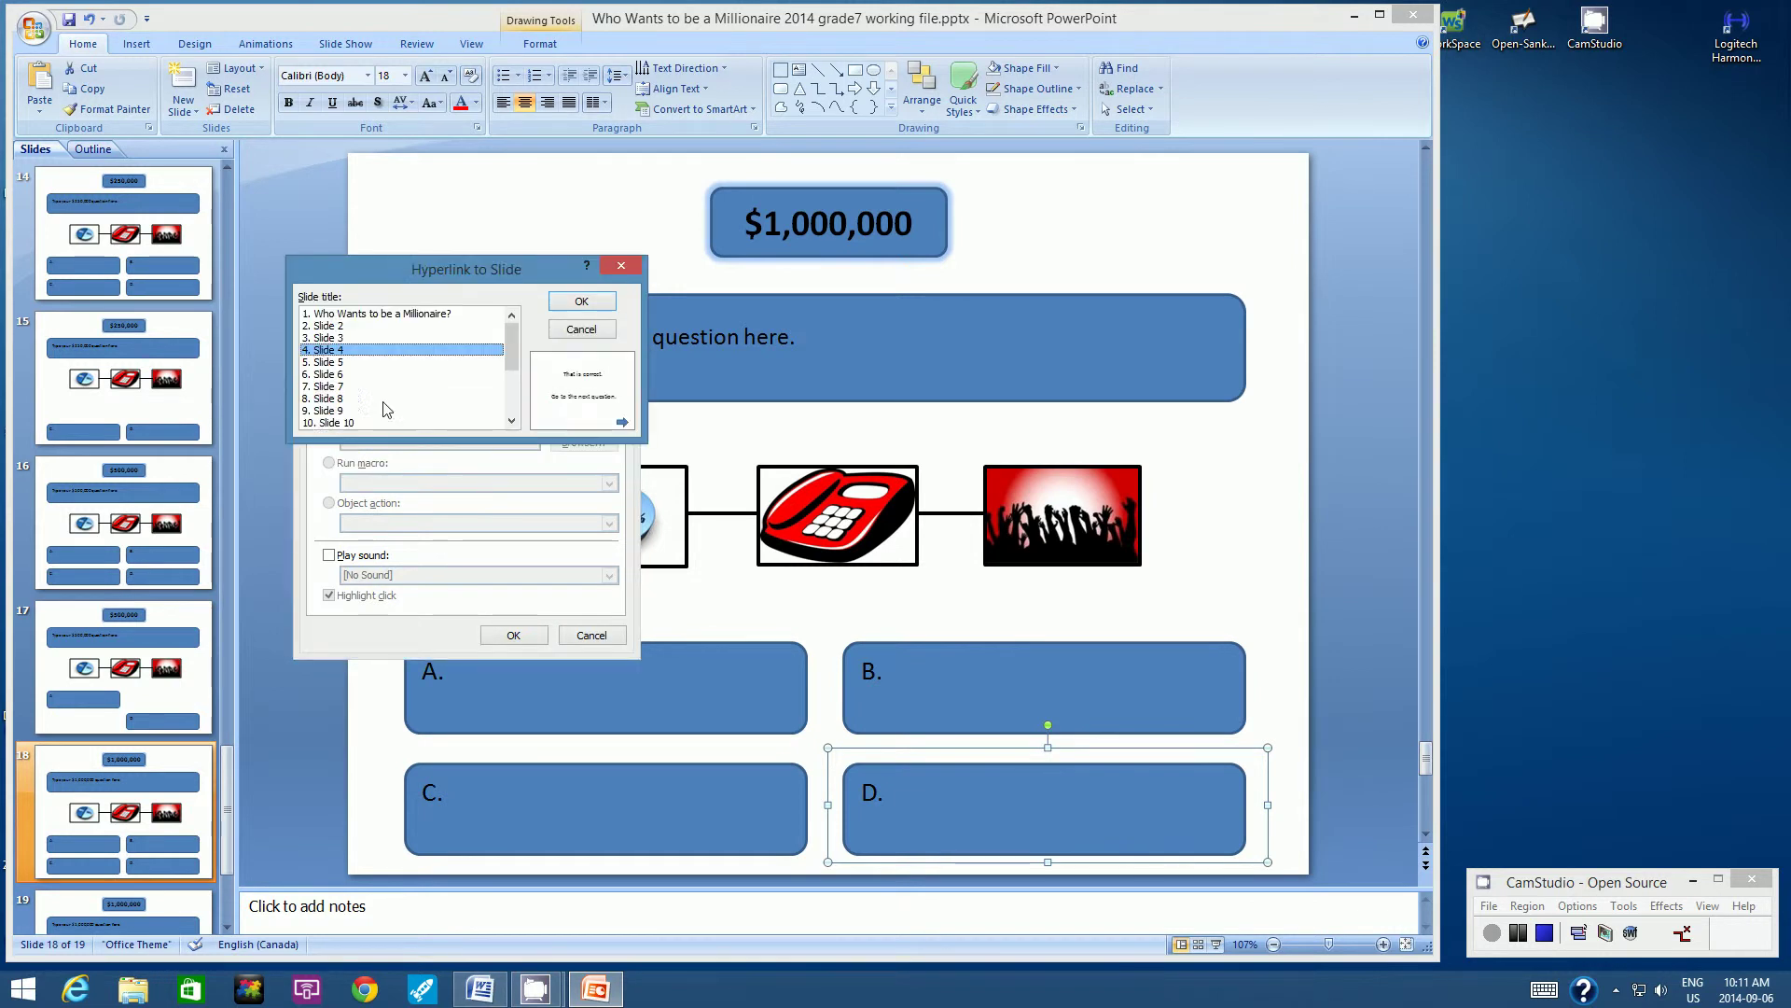
click(347, 363)
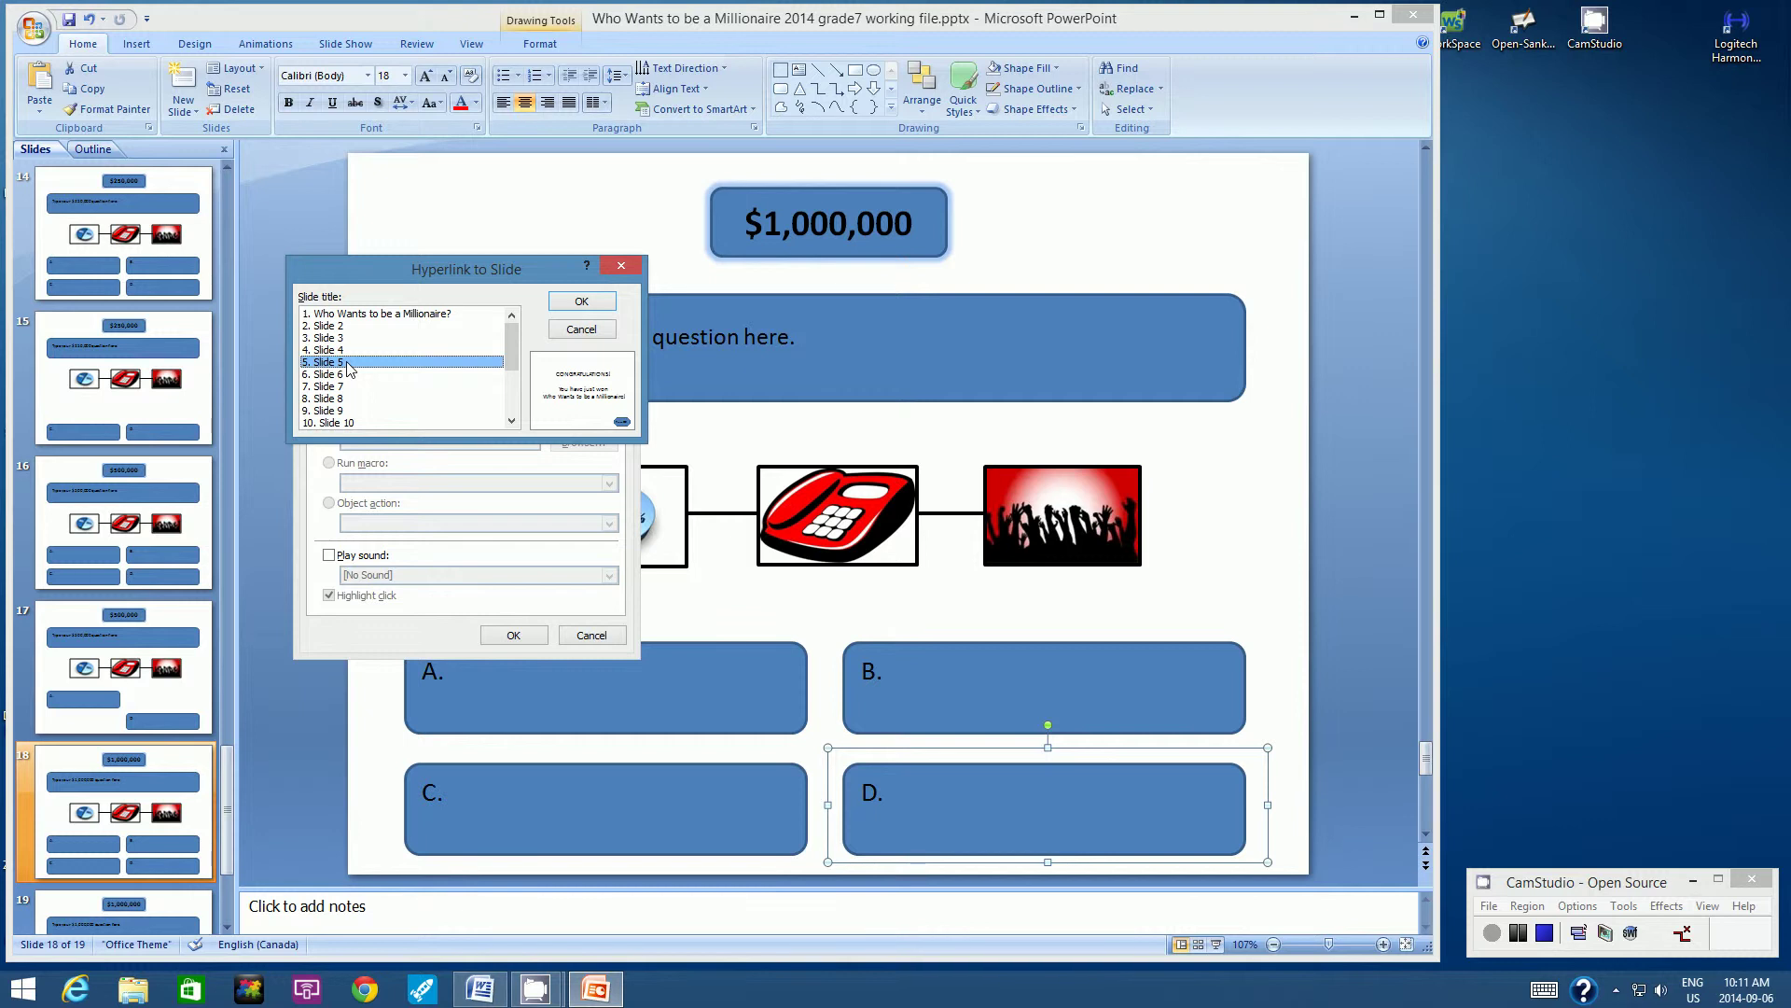
click(574, 309)
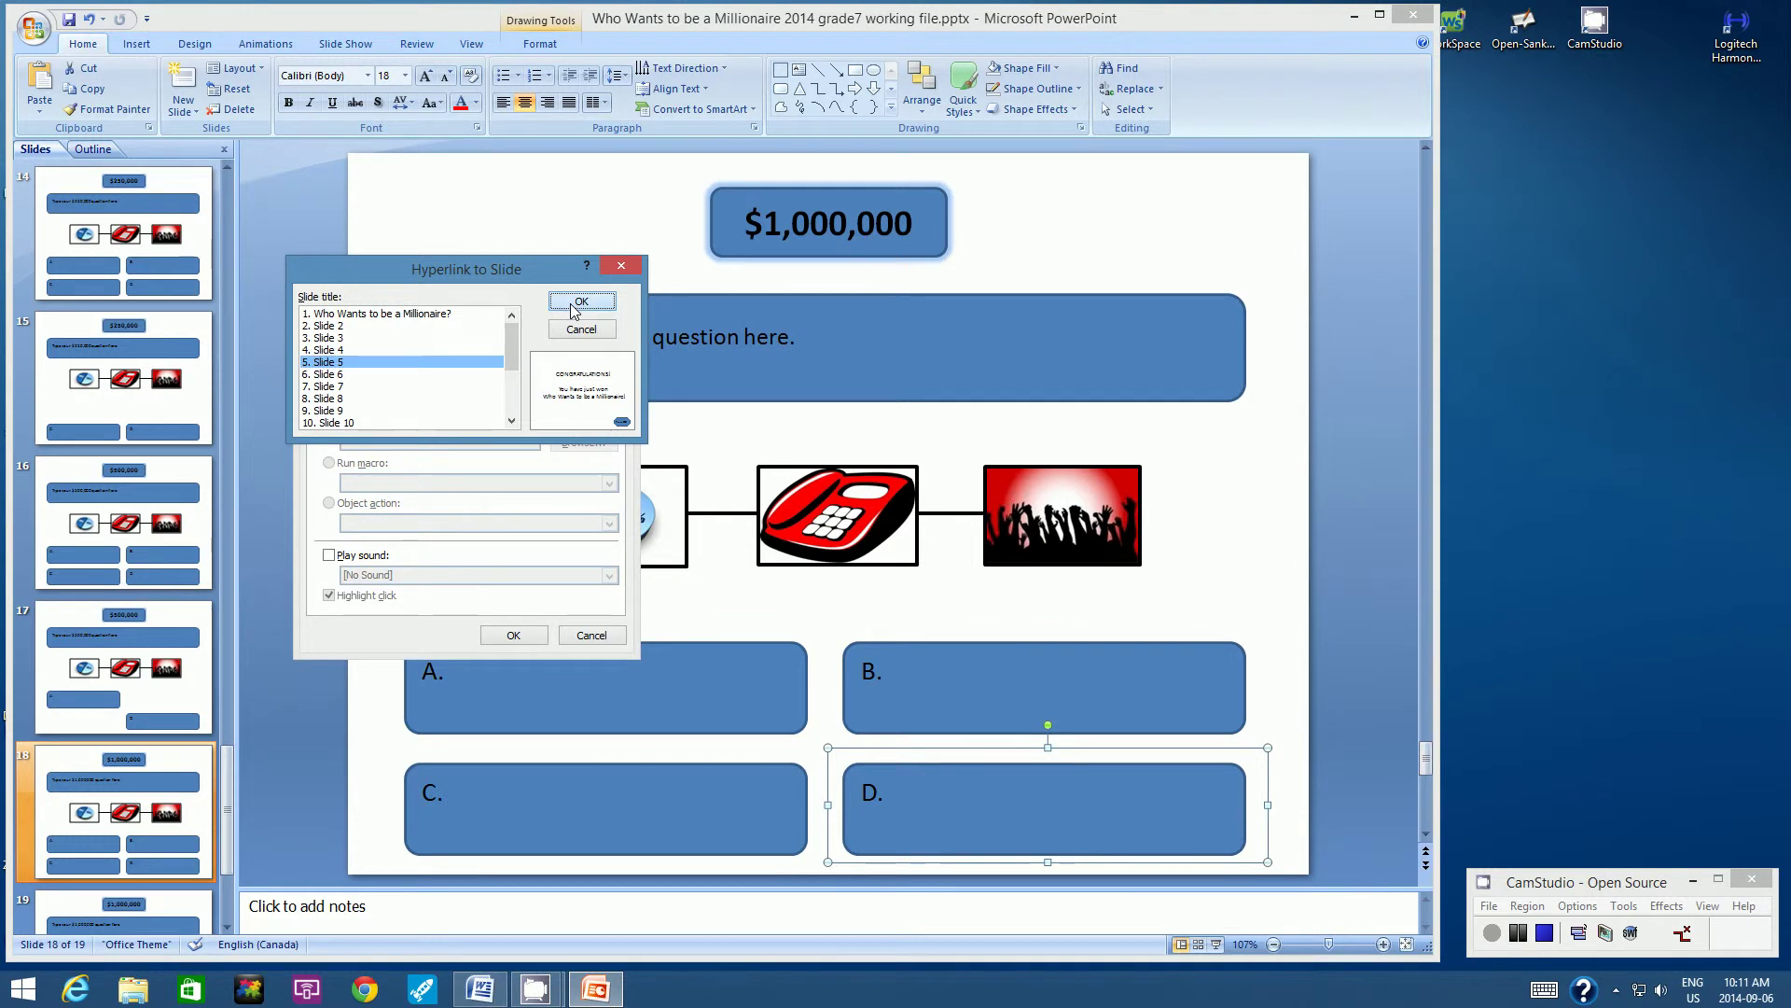
click(511, 638)
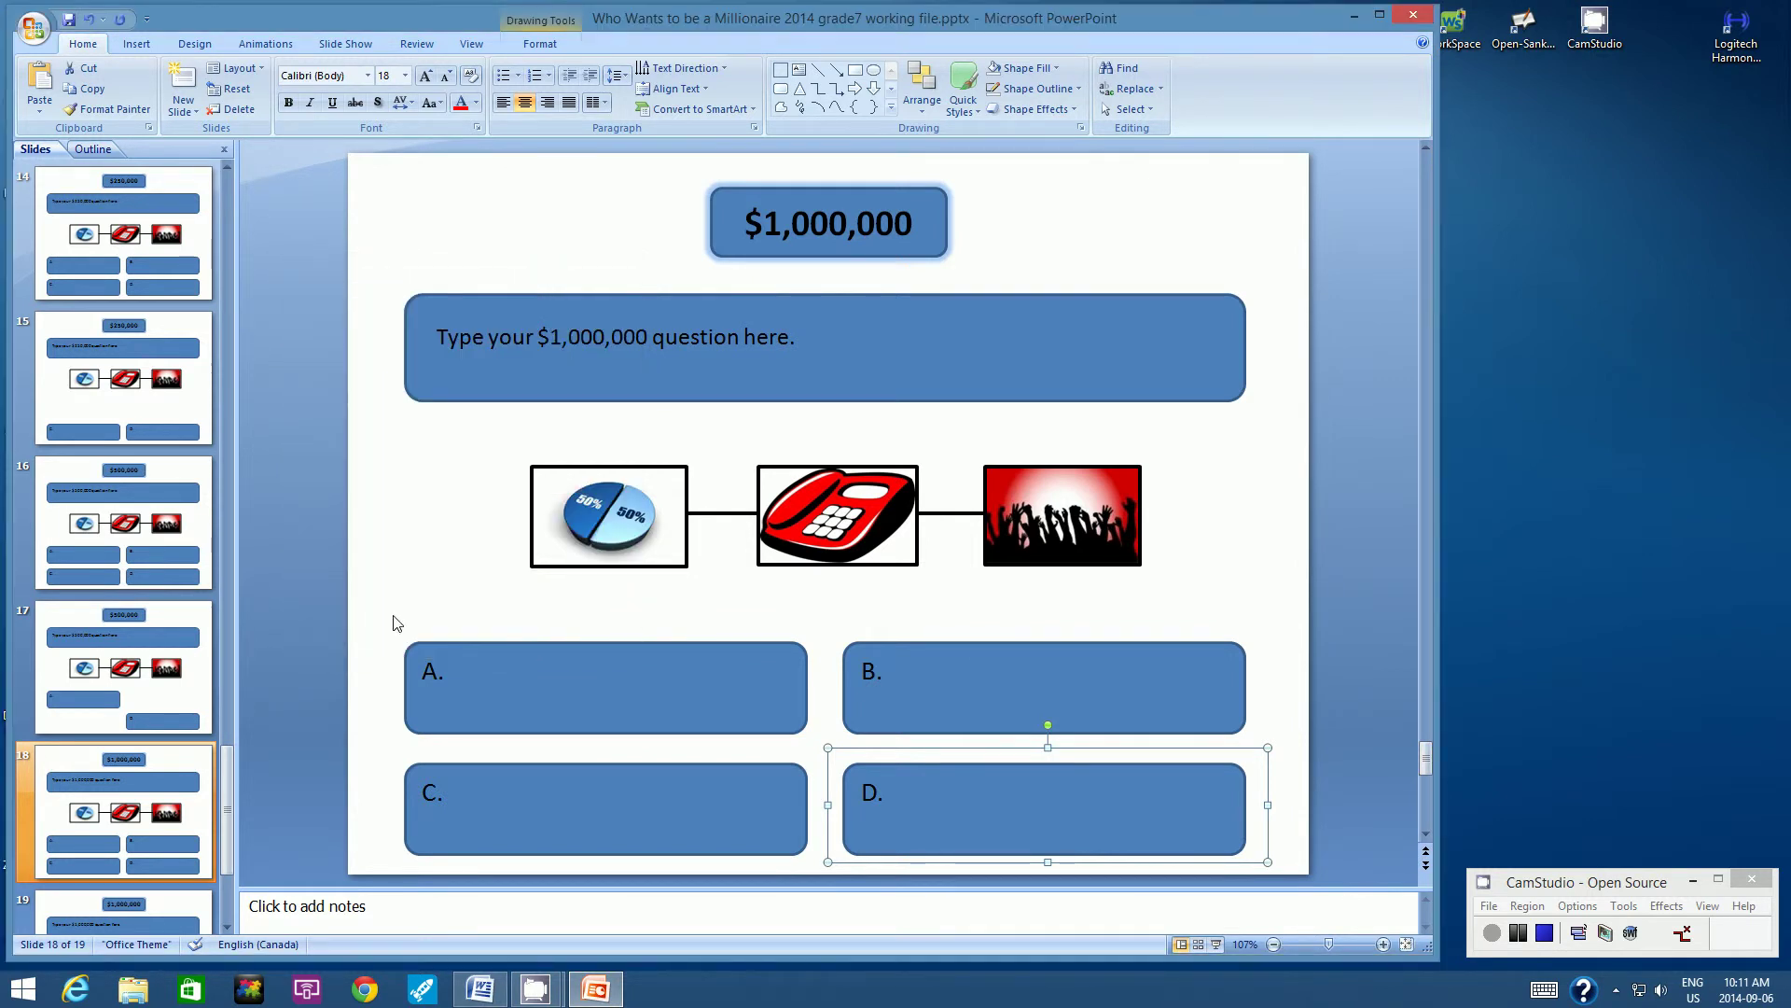
Step: Paste a second invisible button onto slide 6, the $100 question, and align it over answer A without overlapping answer B's button
drag(227, 681, 243, 326)
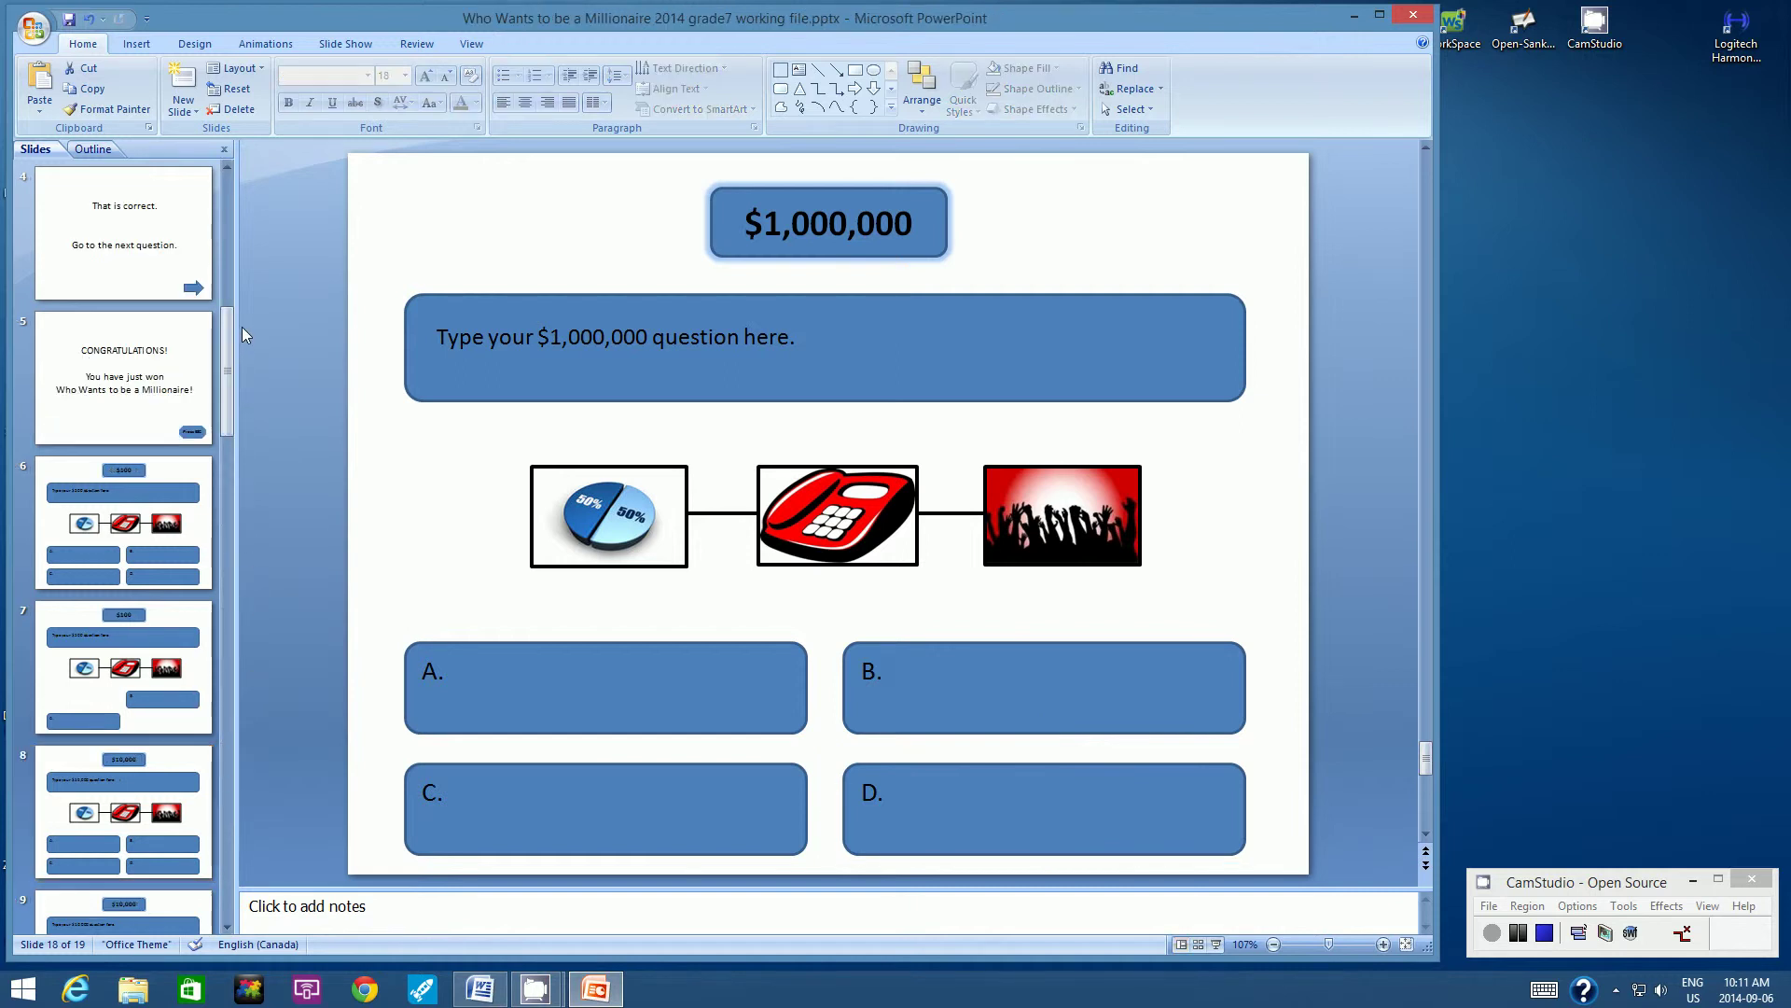
click(52, 471)
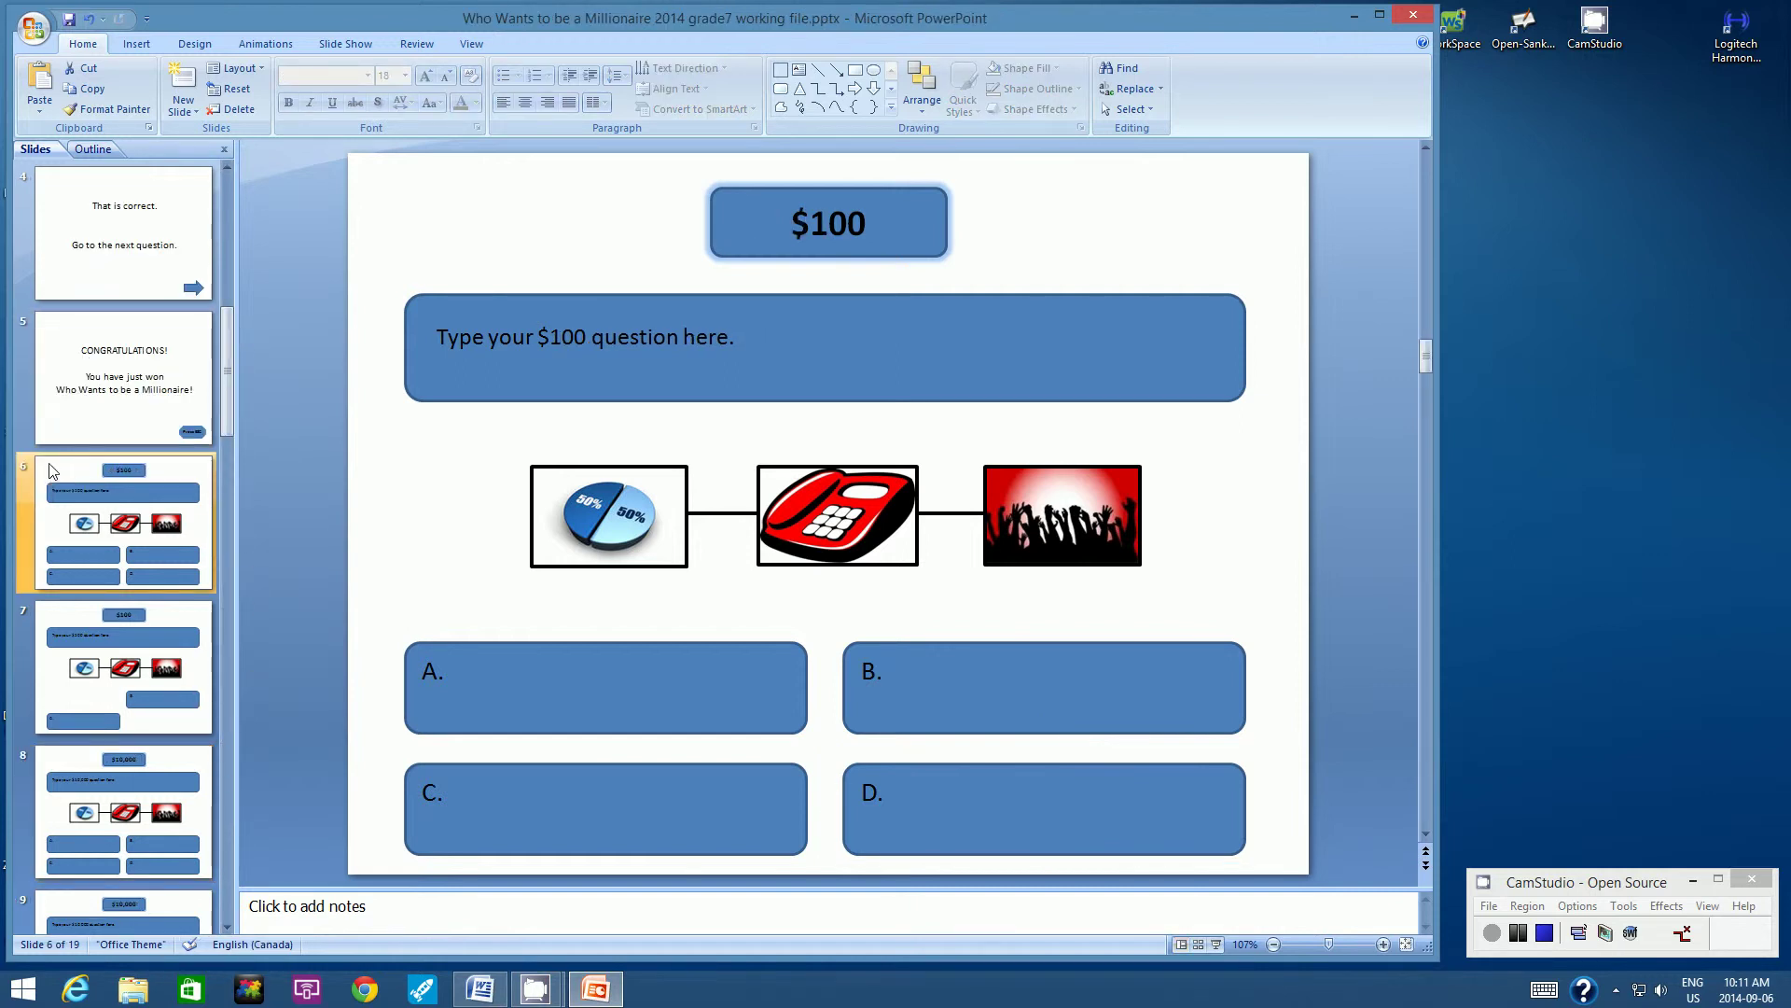
click(858, 632)
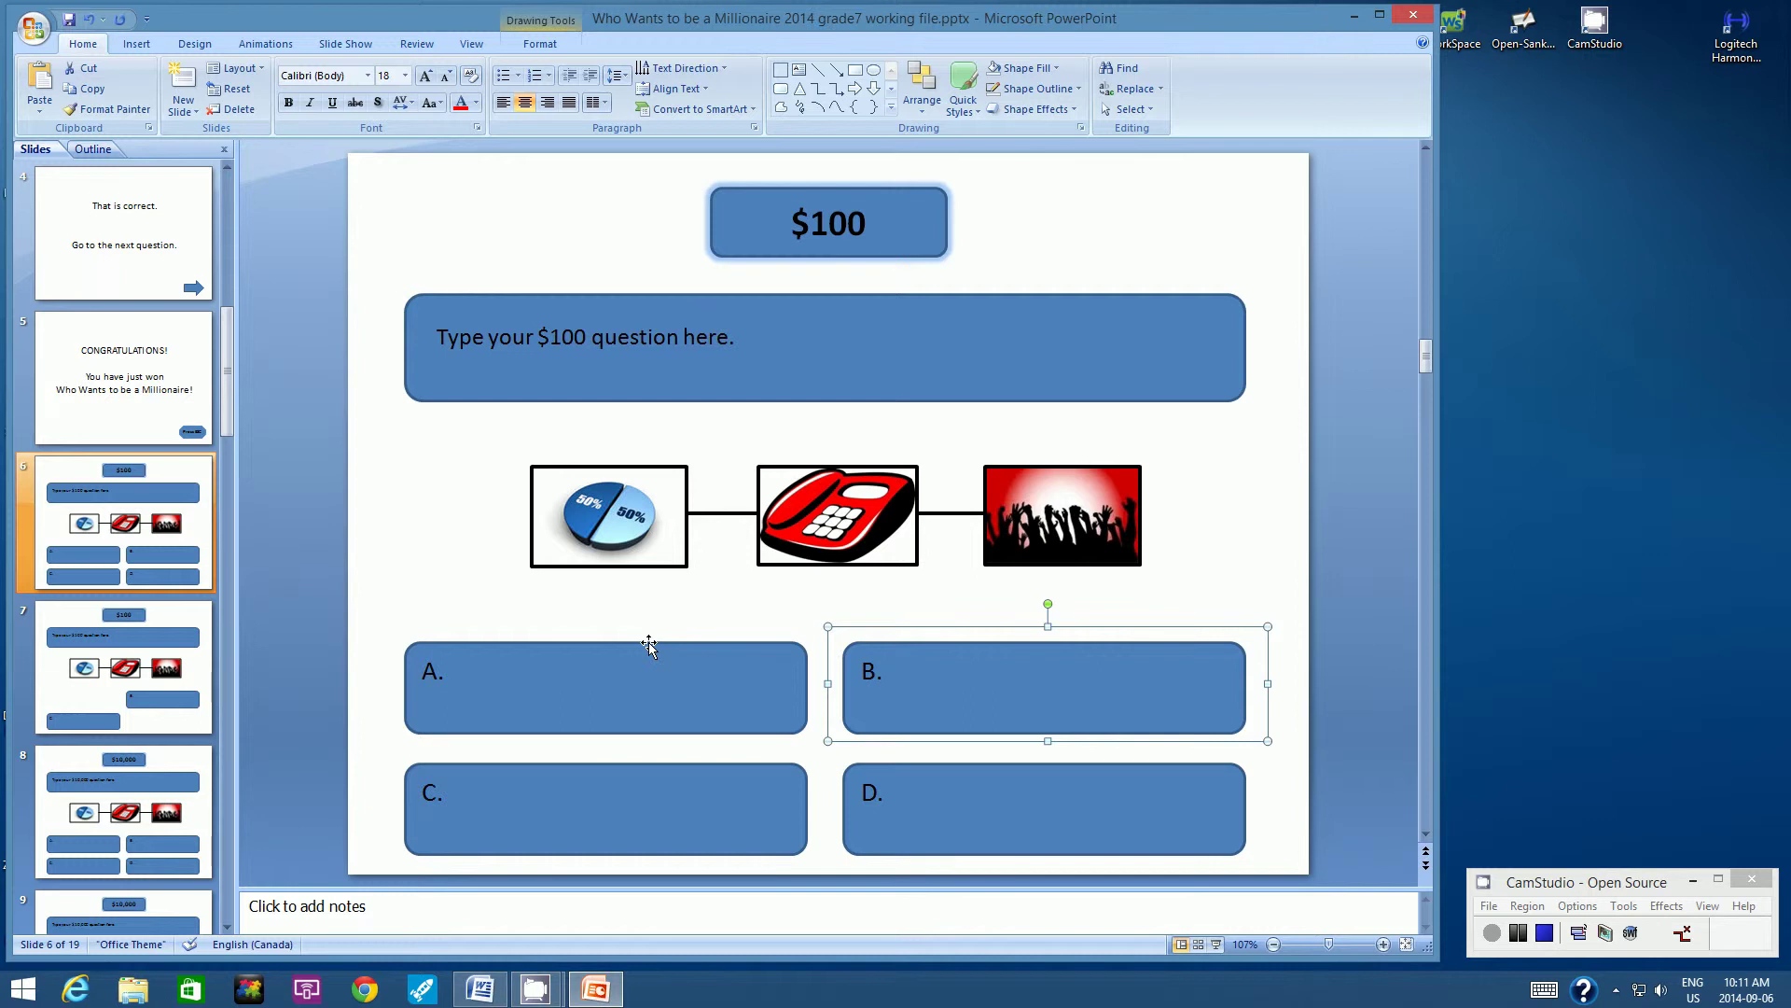
click(41, 86)
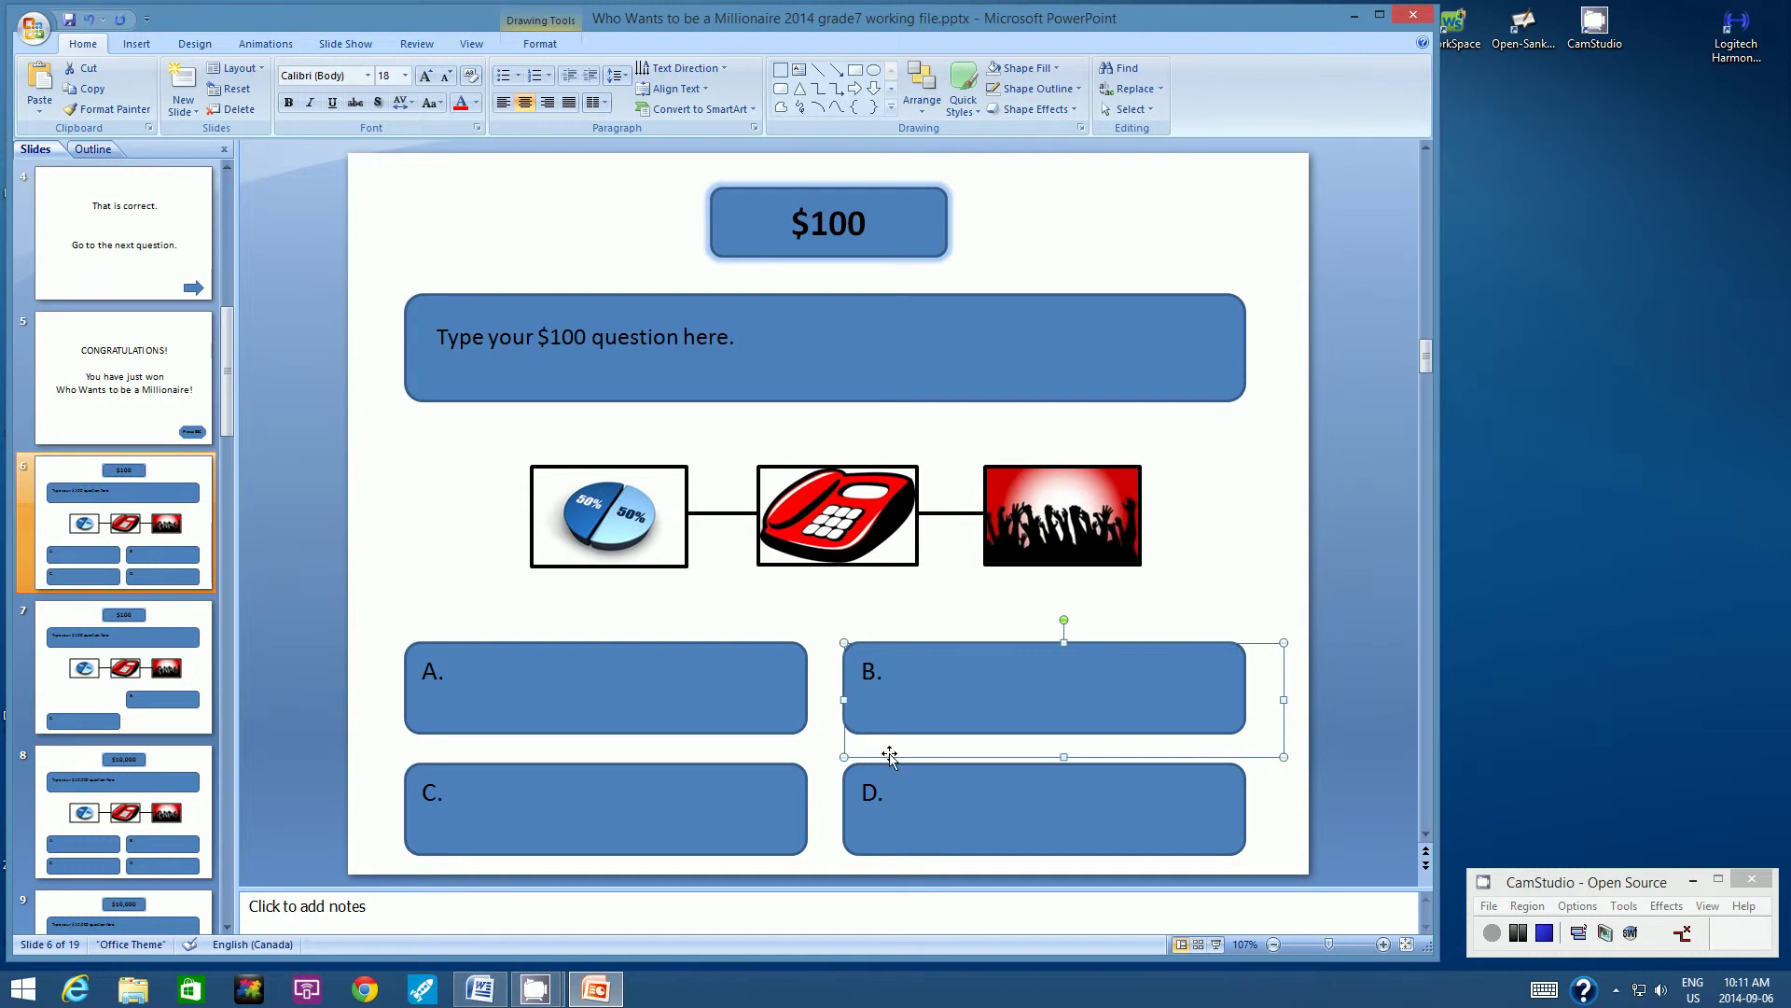
drag(889, 756, 431, 742)
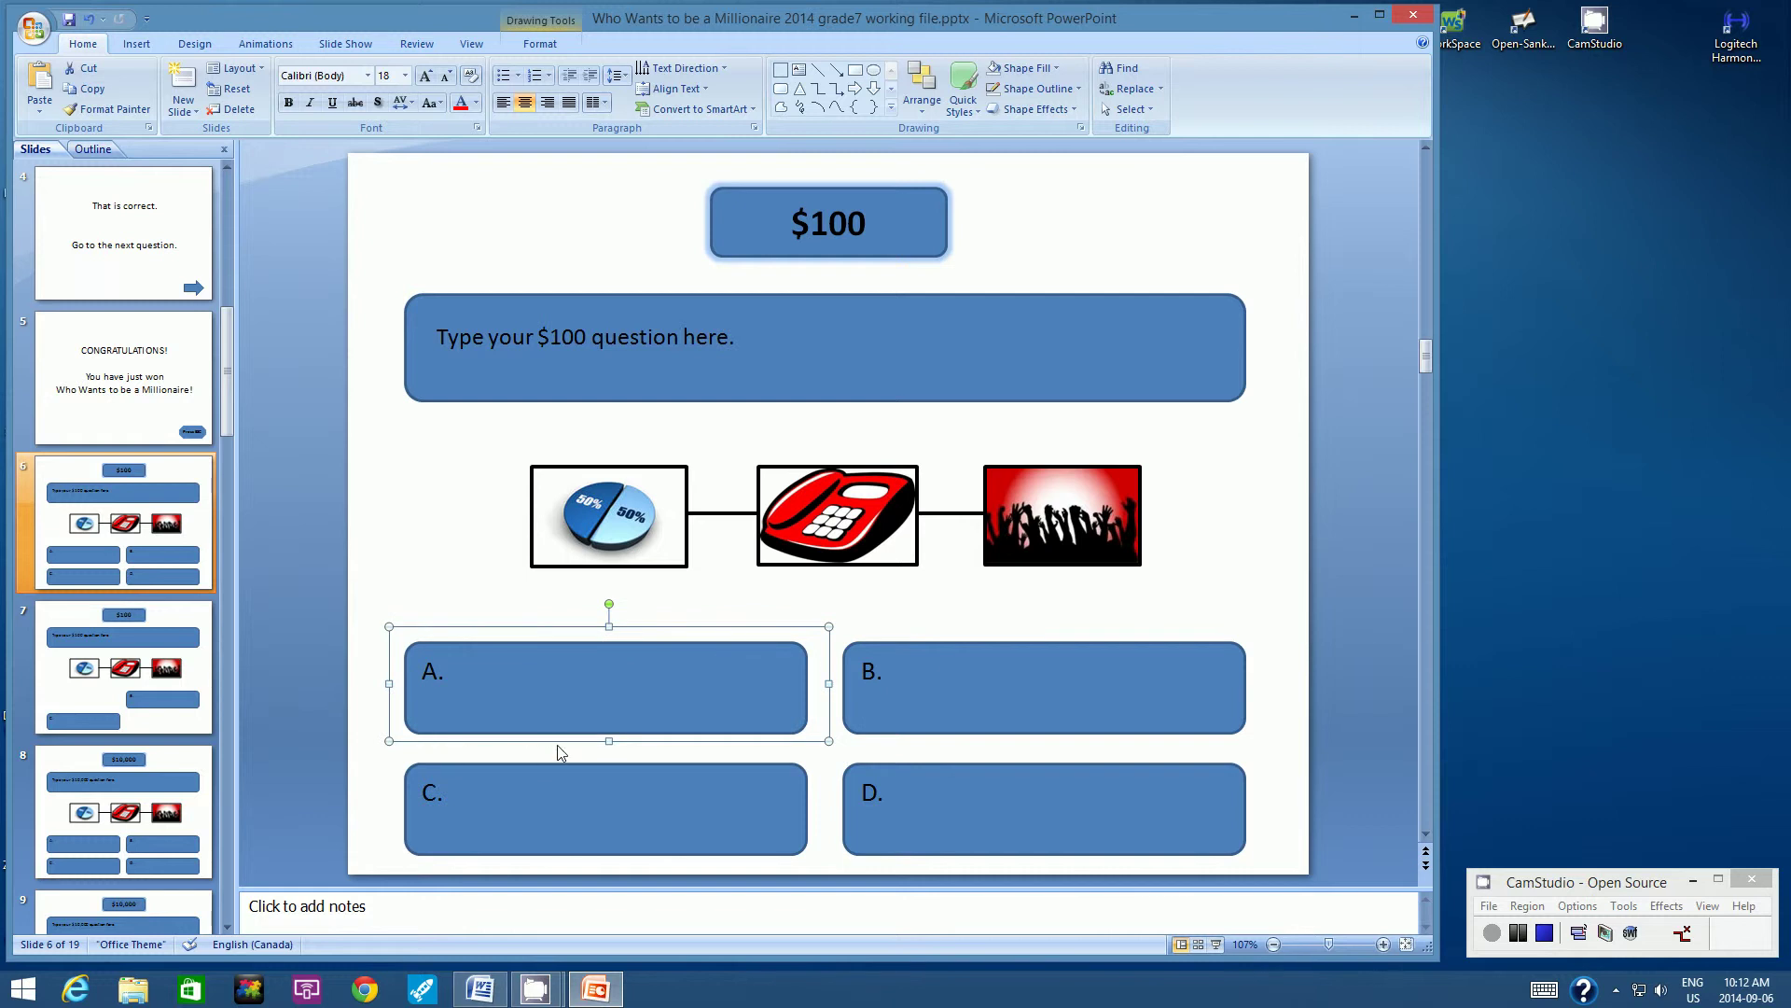
drag(555, 742, 547, 743)
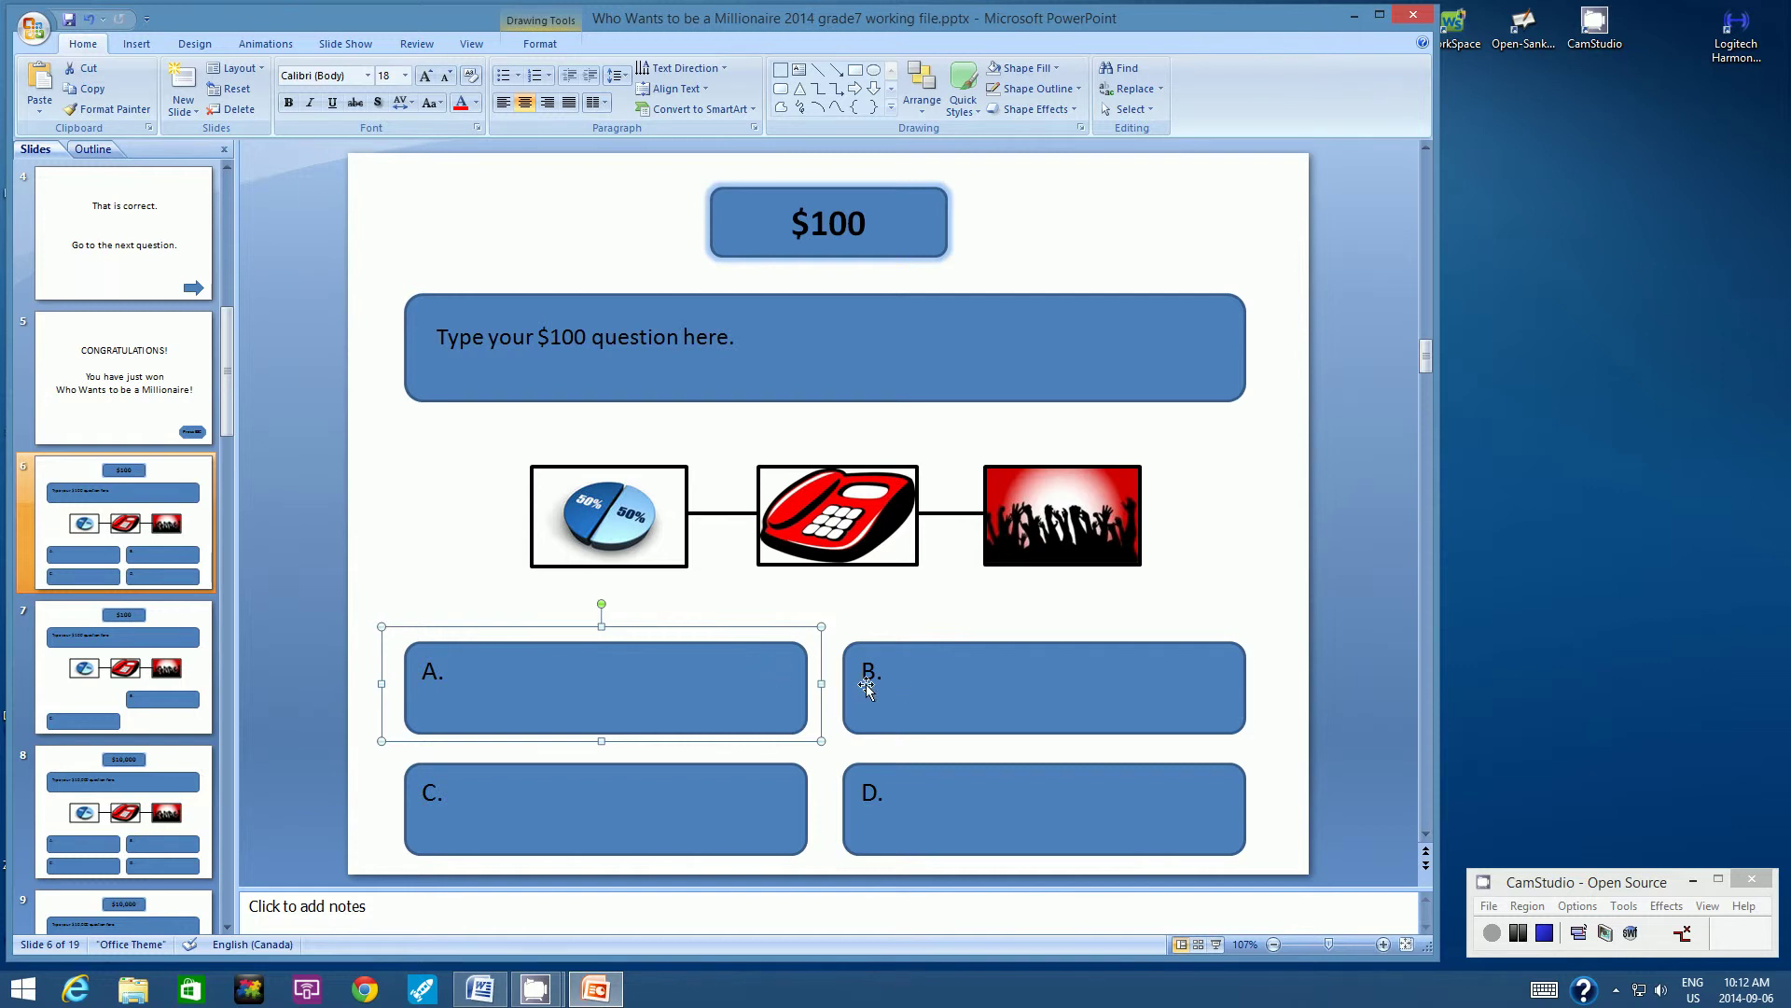
drag(760, 631, 792, 631)
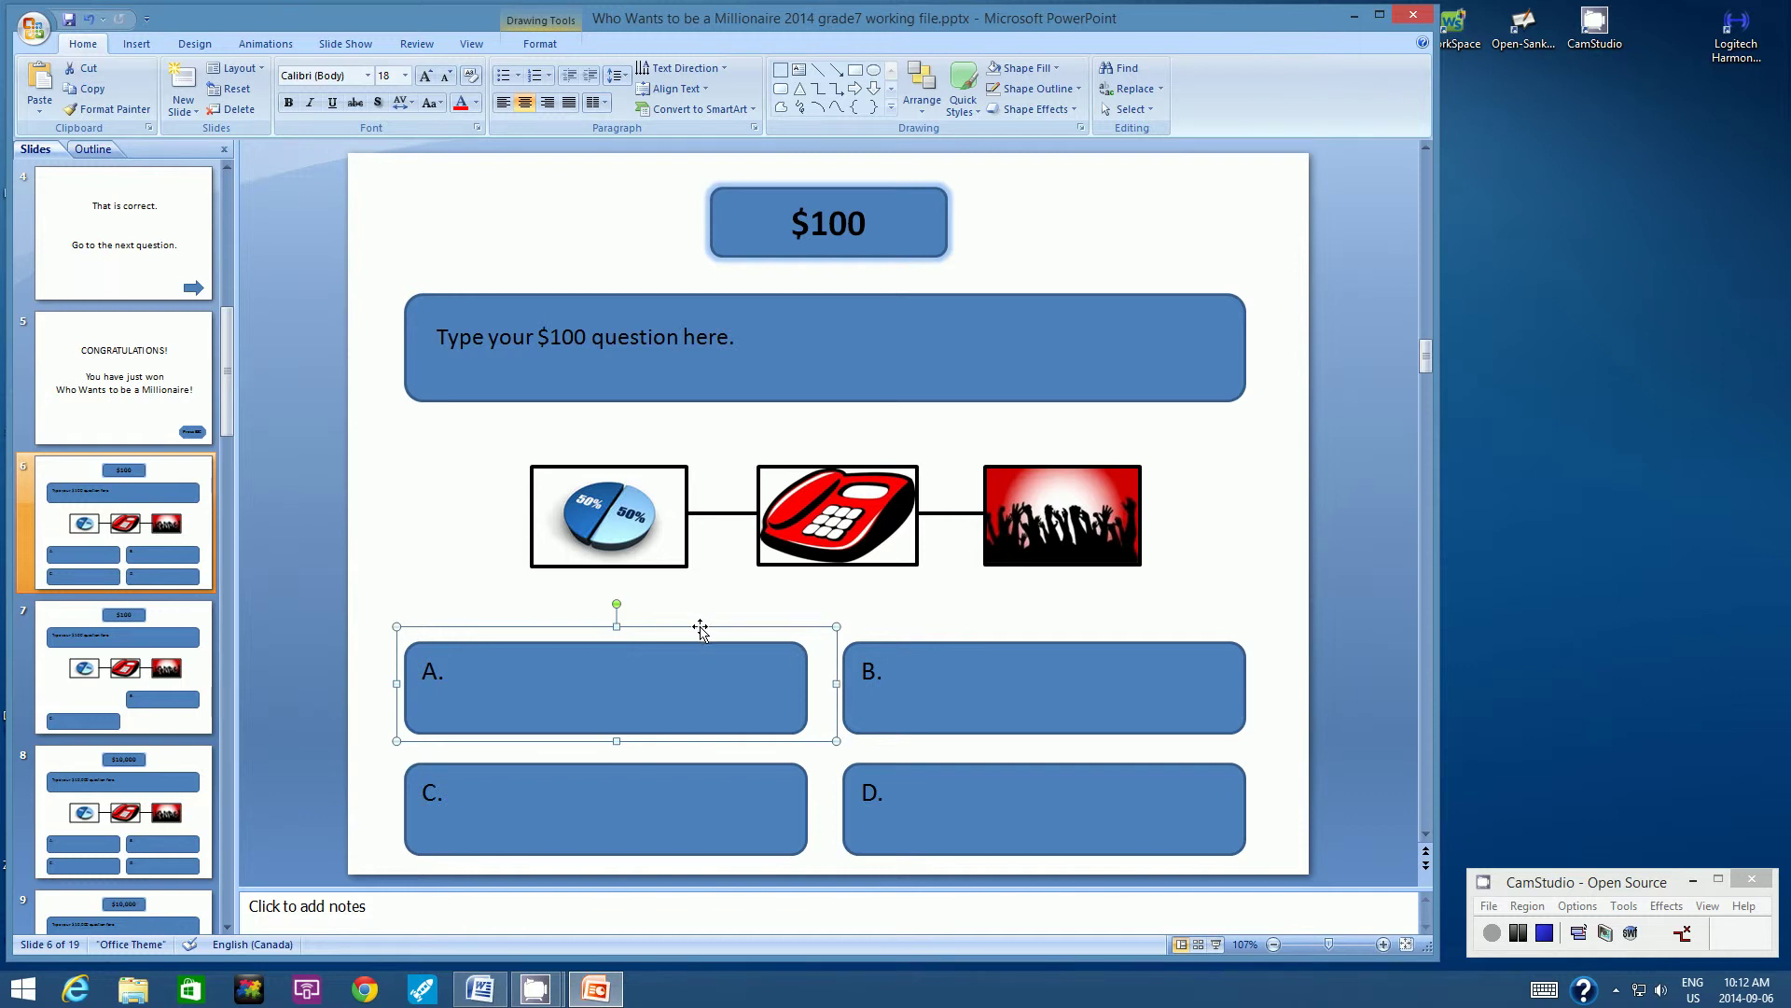
drag(700, 630, 685, 626)
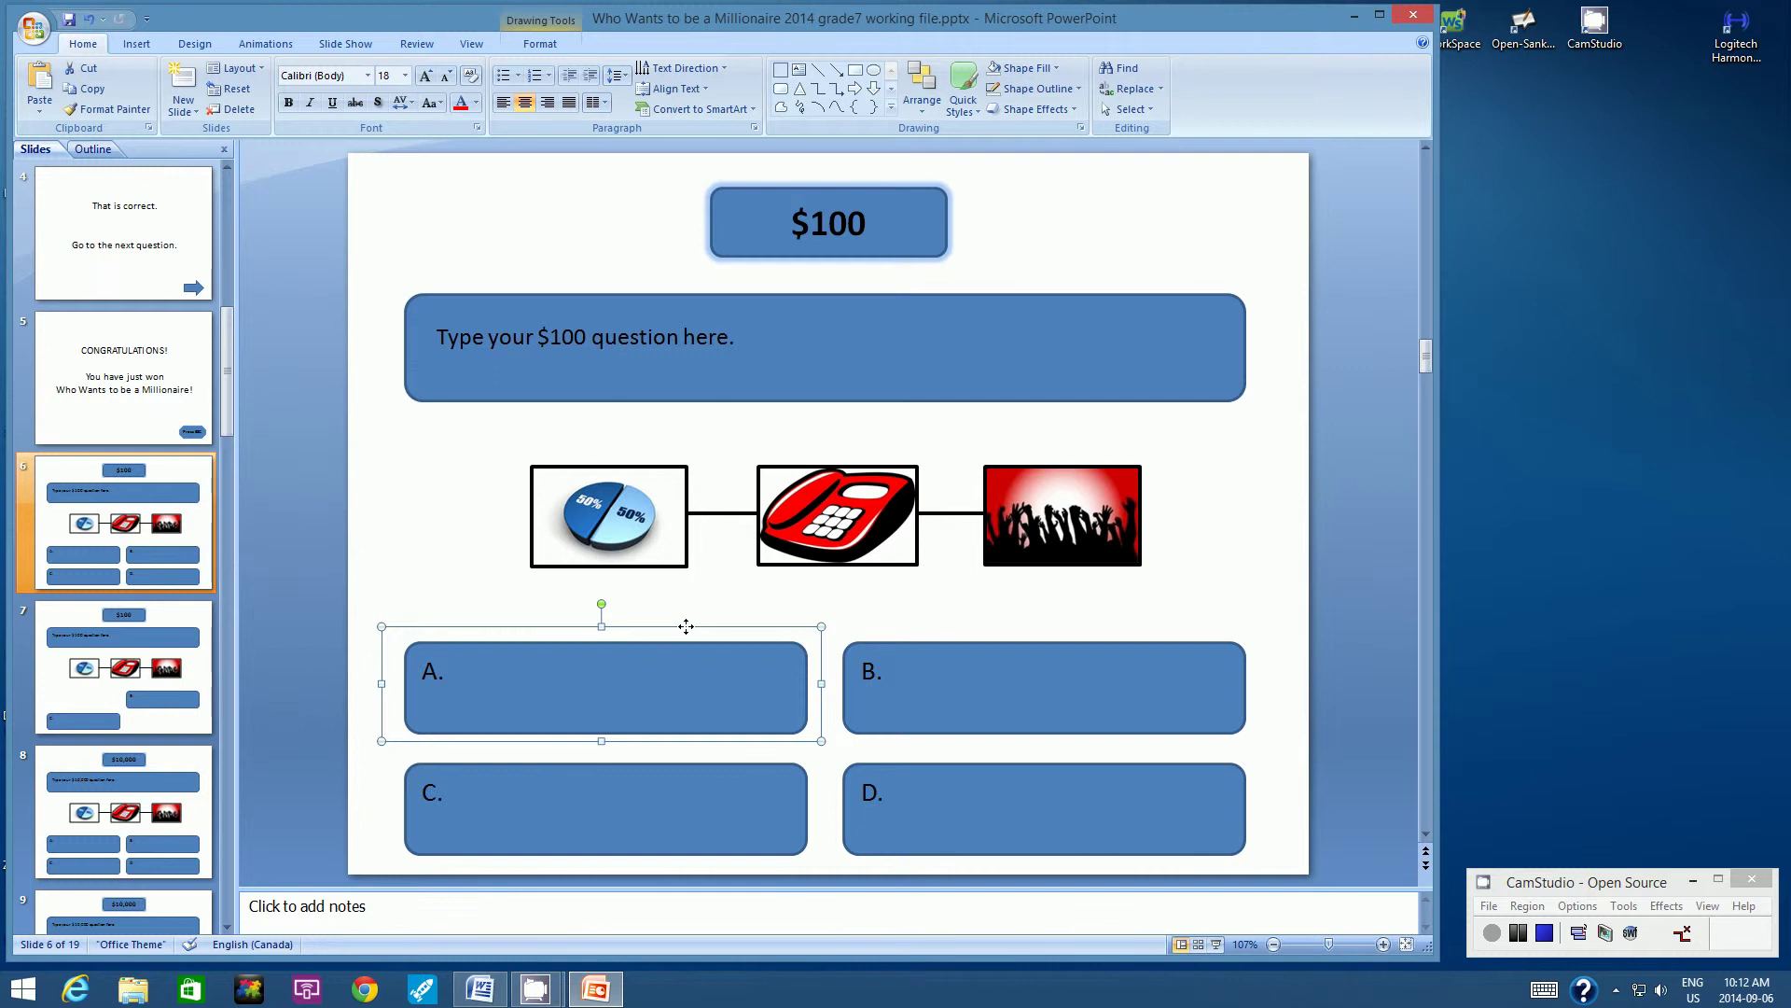
Step: Change the hyperlink of the invisible button over answer A on slide 6 to Slide 3, the incorrect-answer slide
right_click(686, 626)
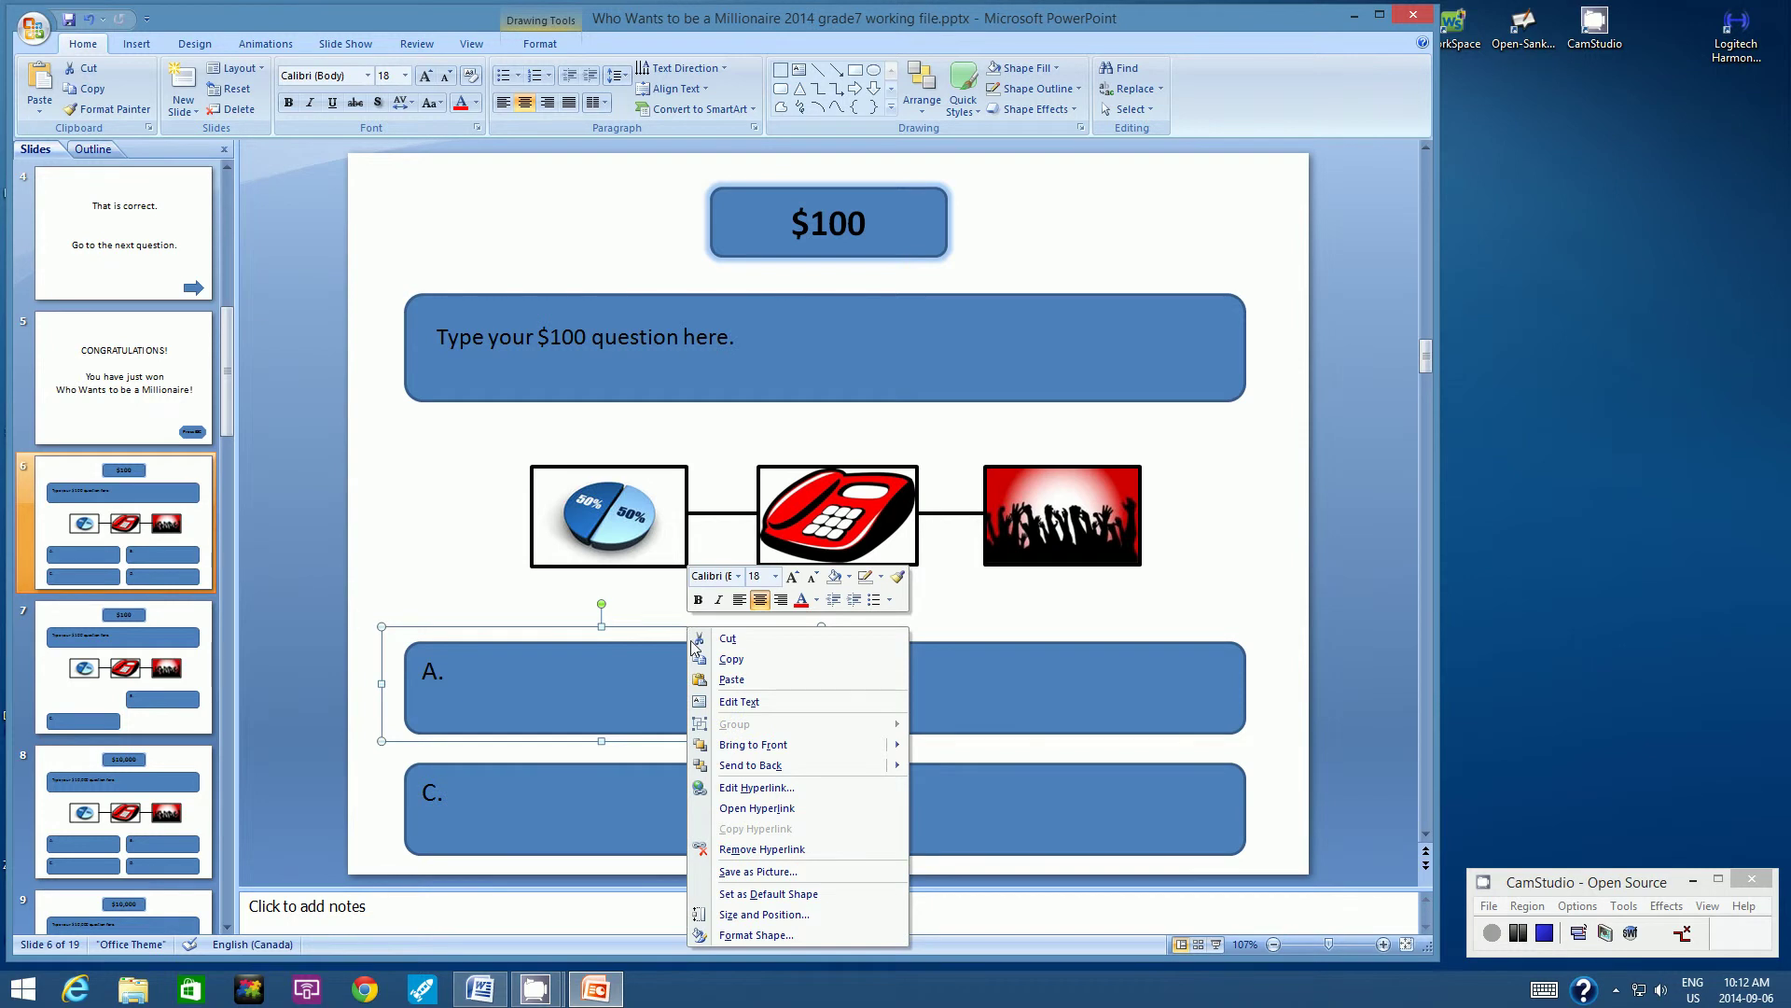
click(738, 788)
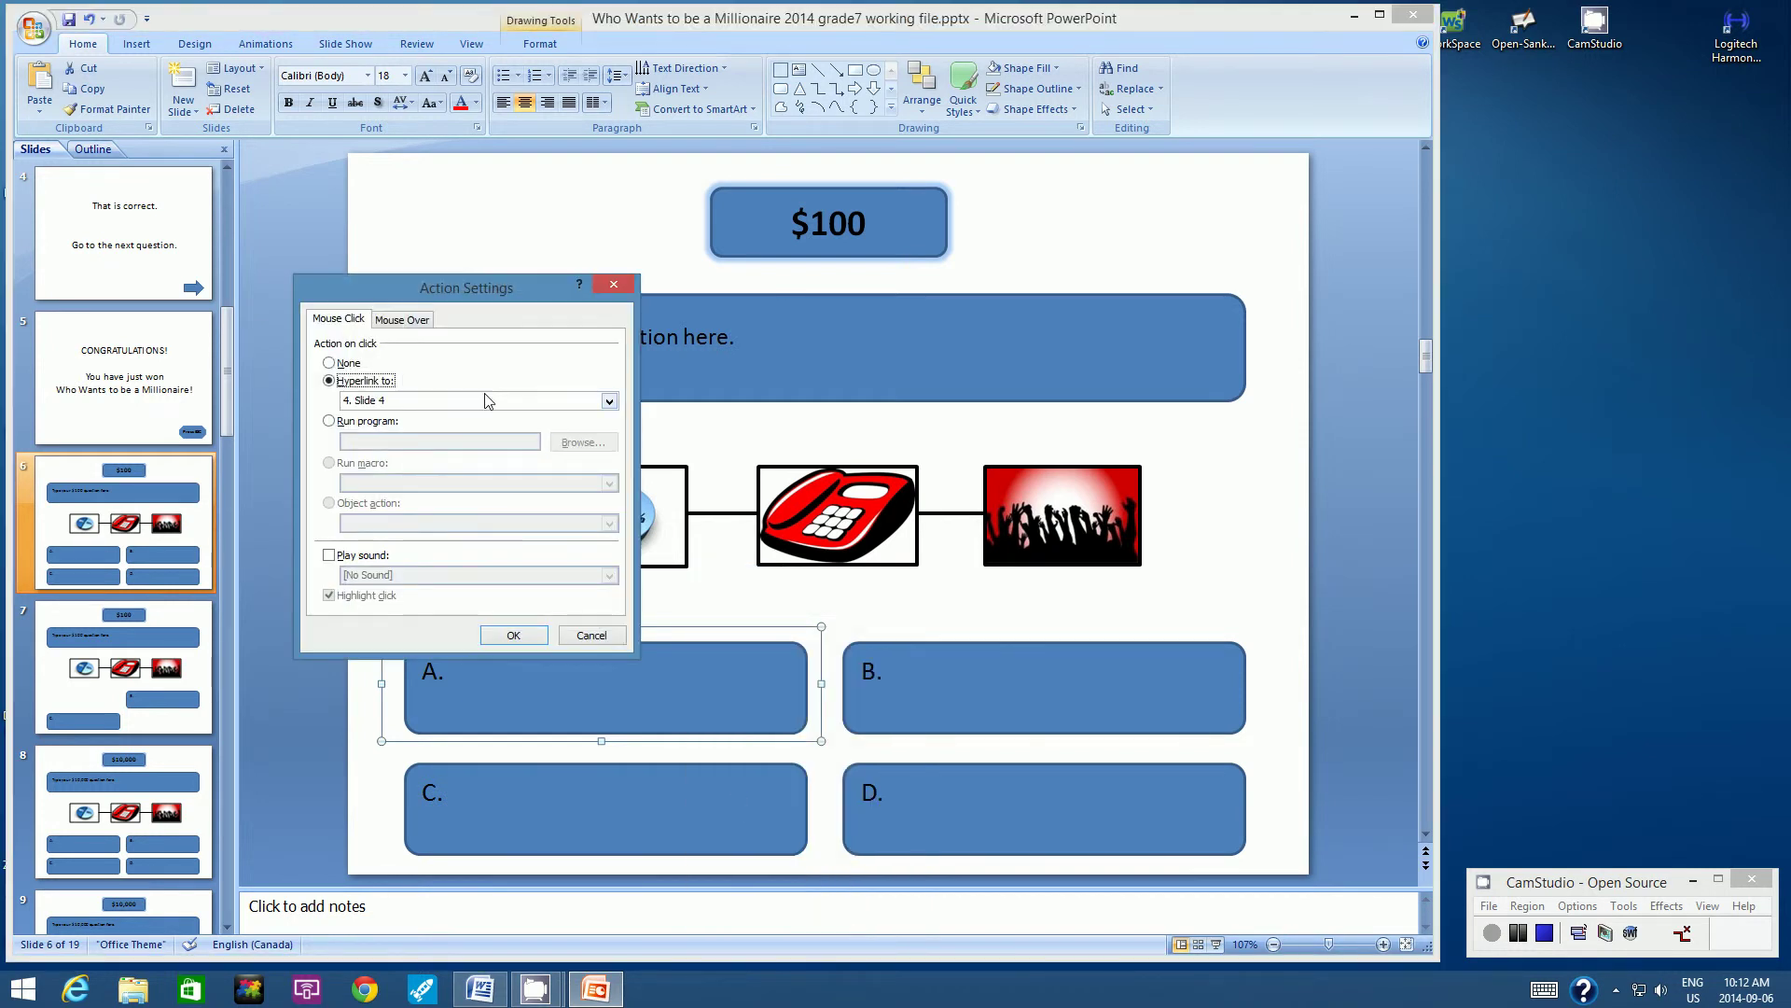
click(609, 400)
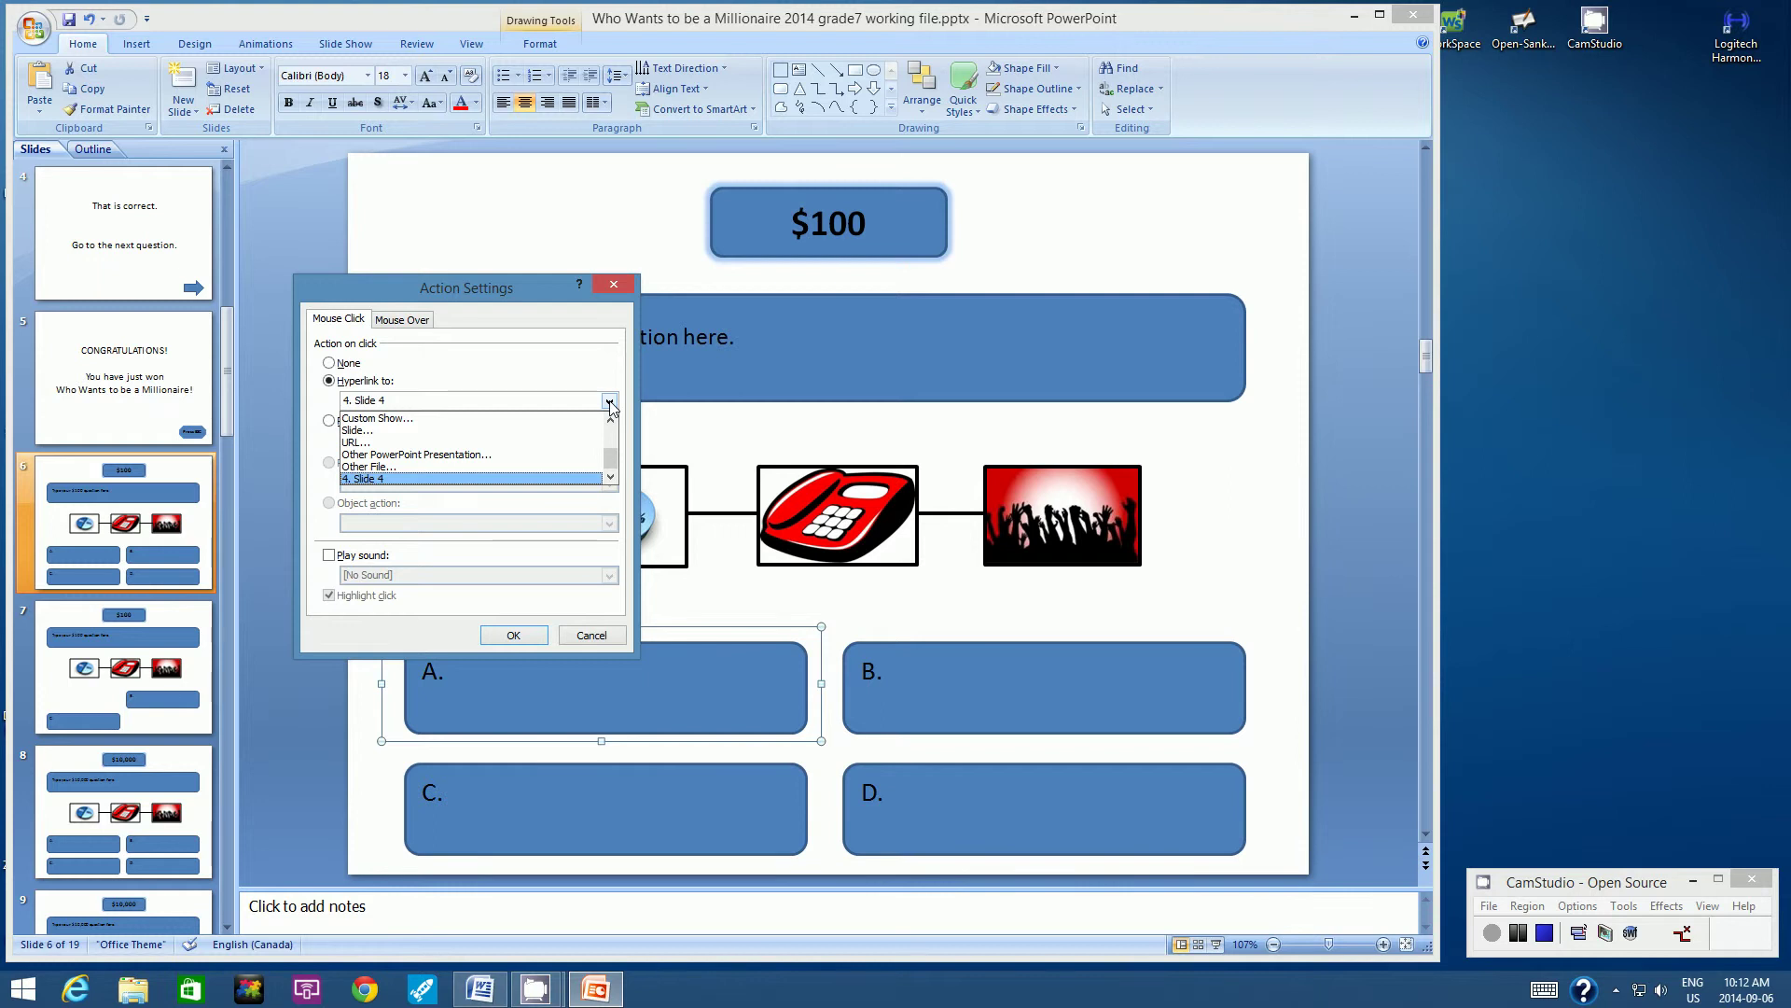
click(396, 431)
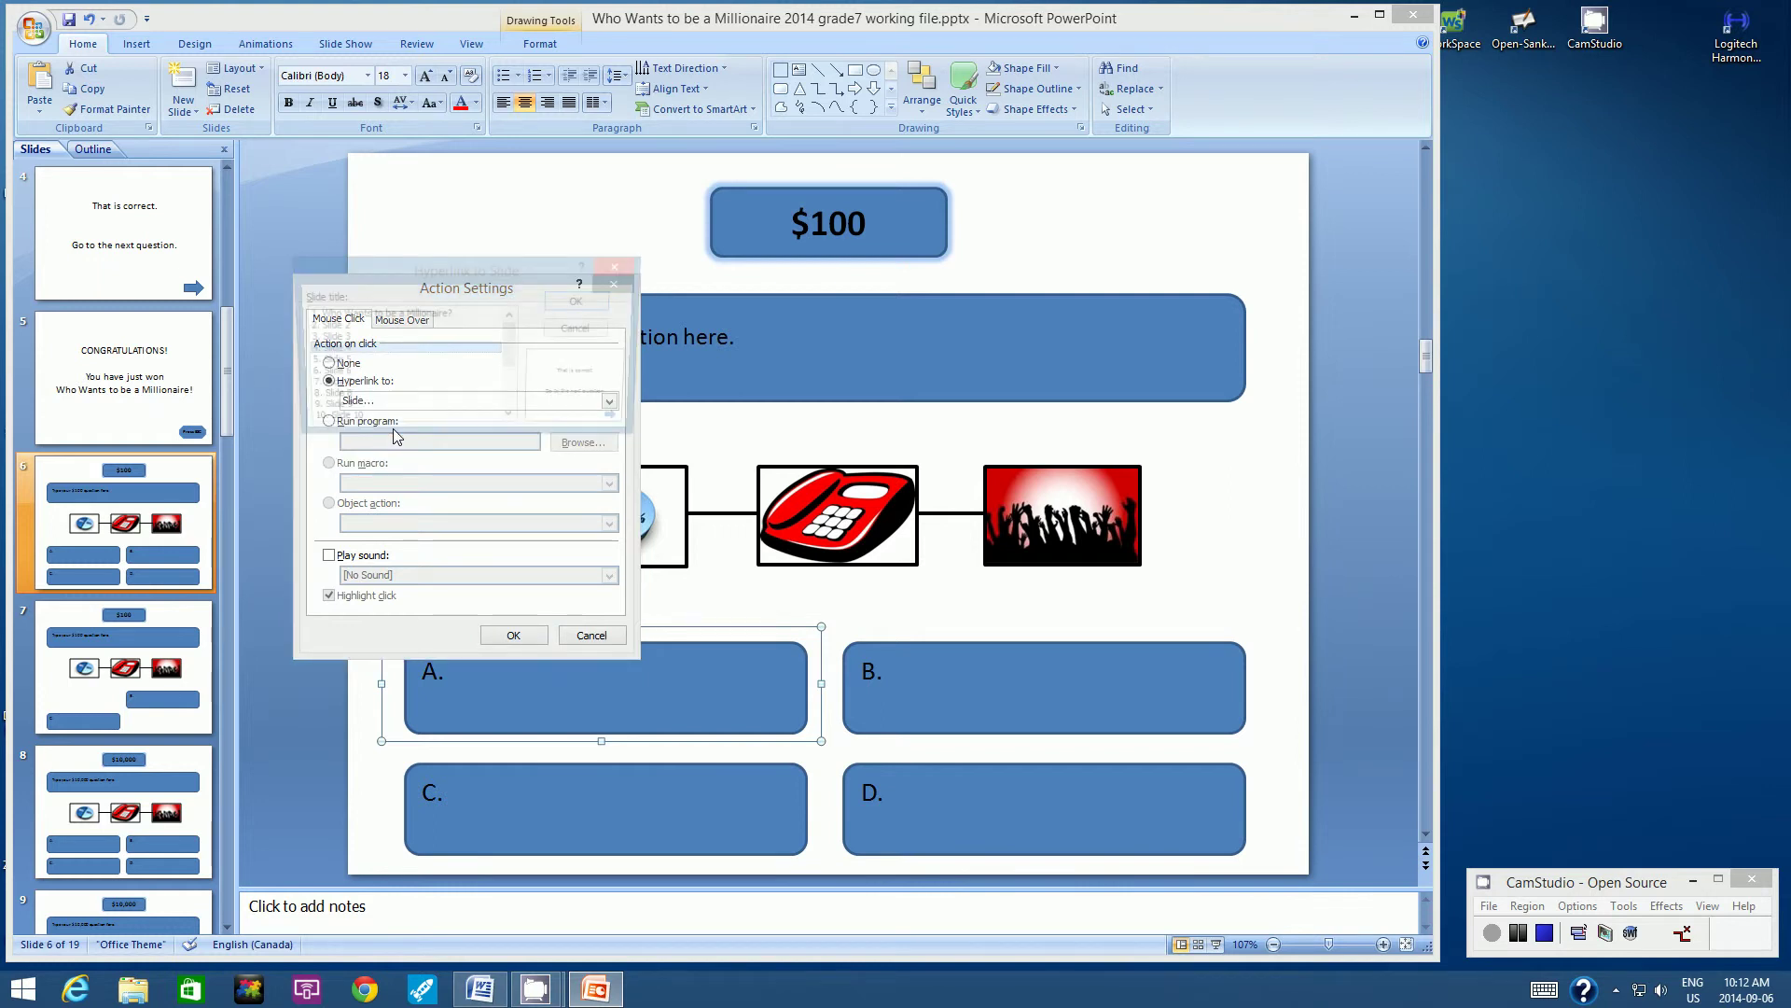
click(330, 338)
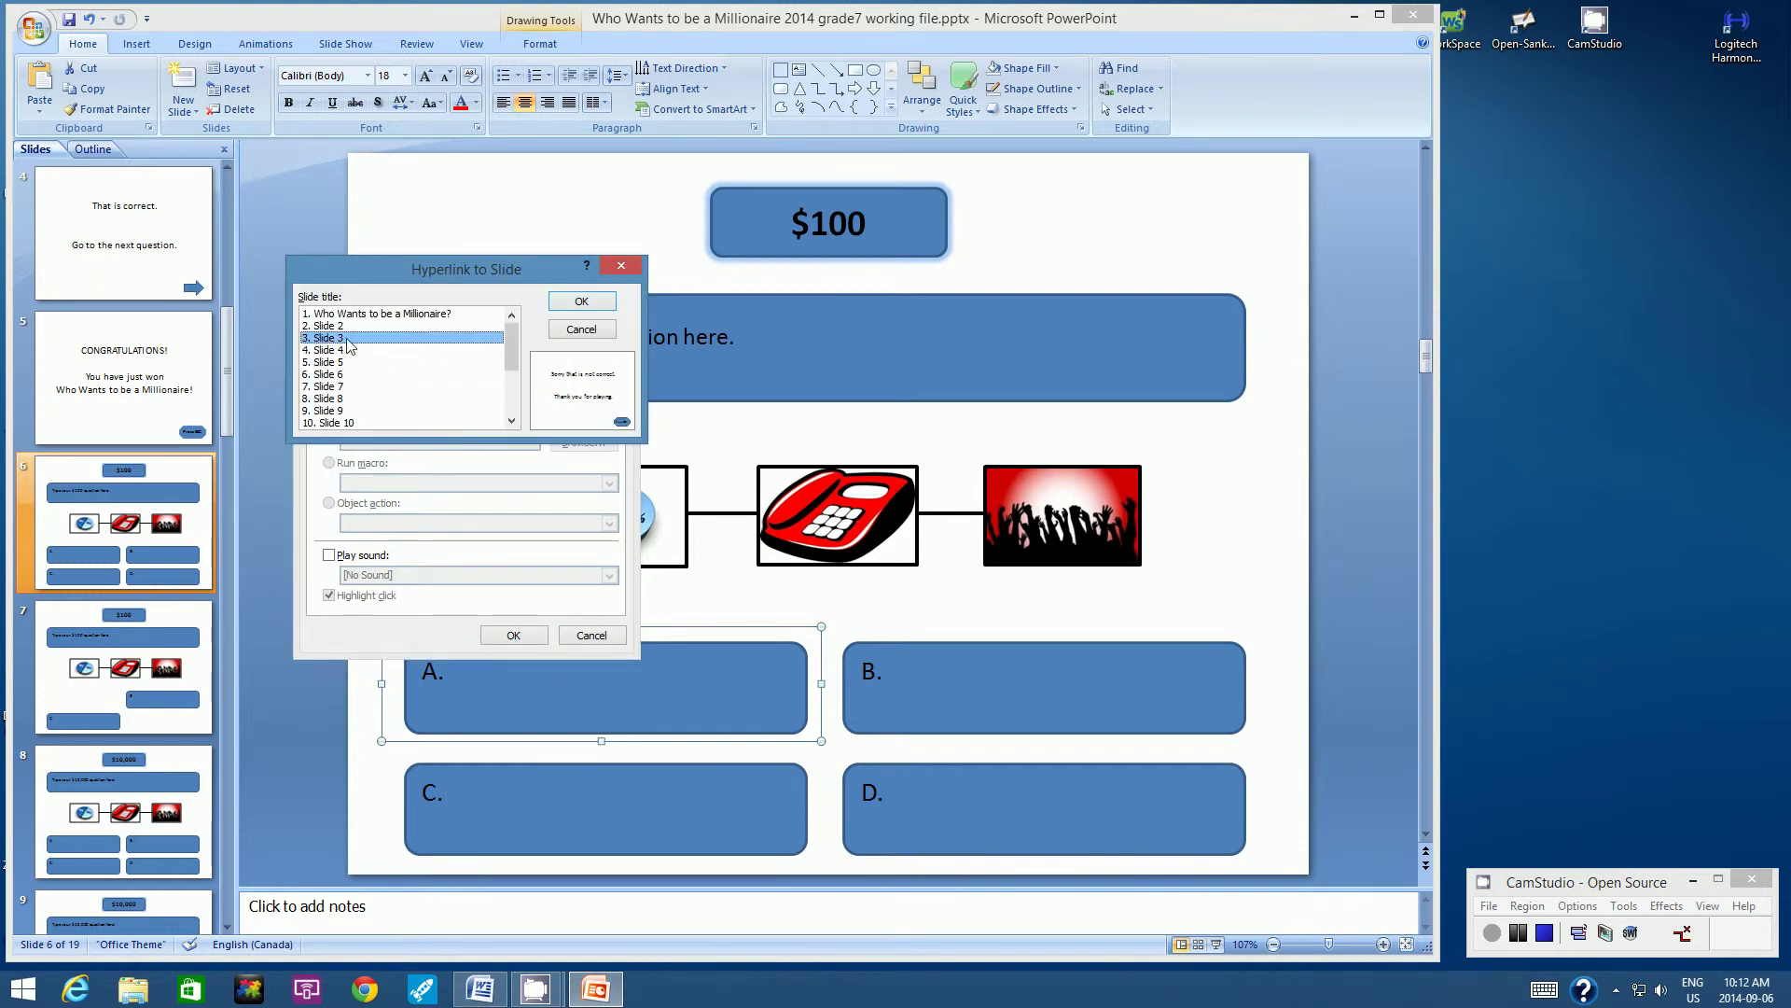
click(578, 302)
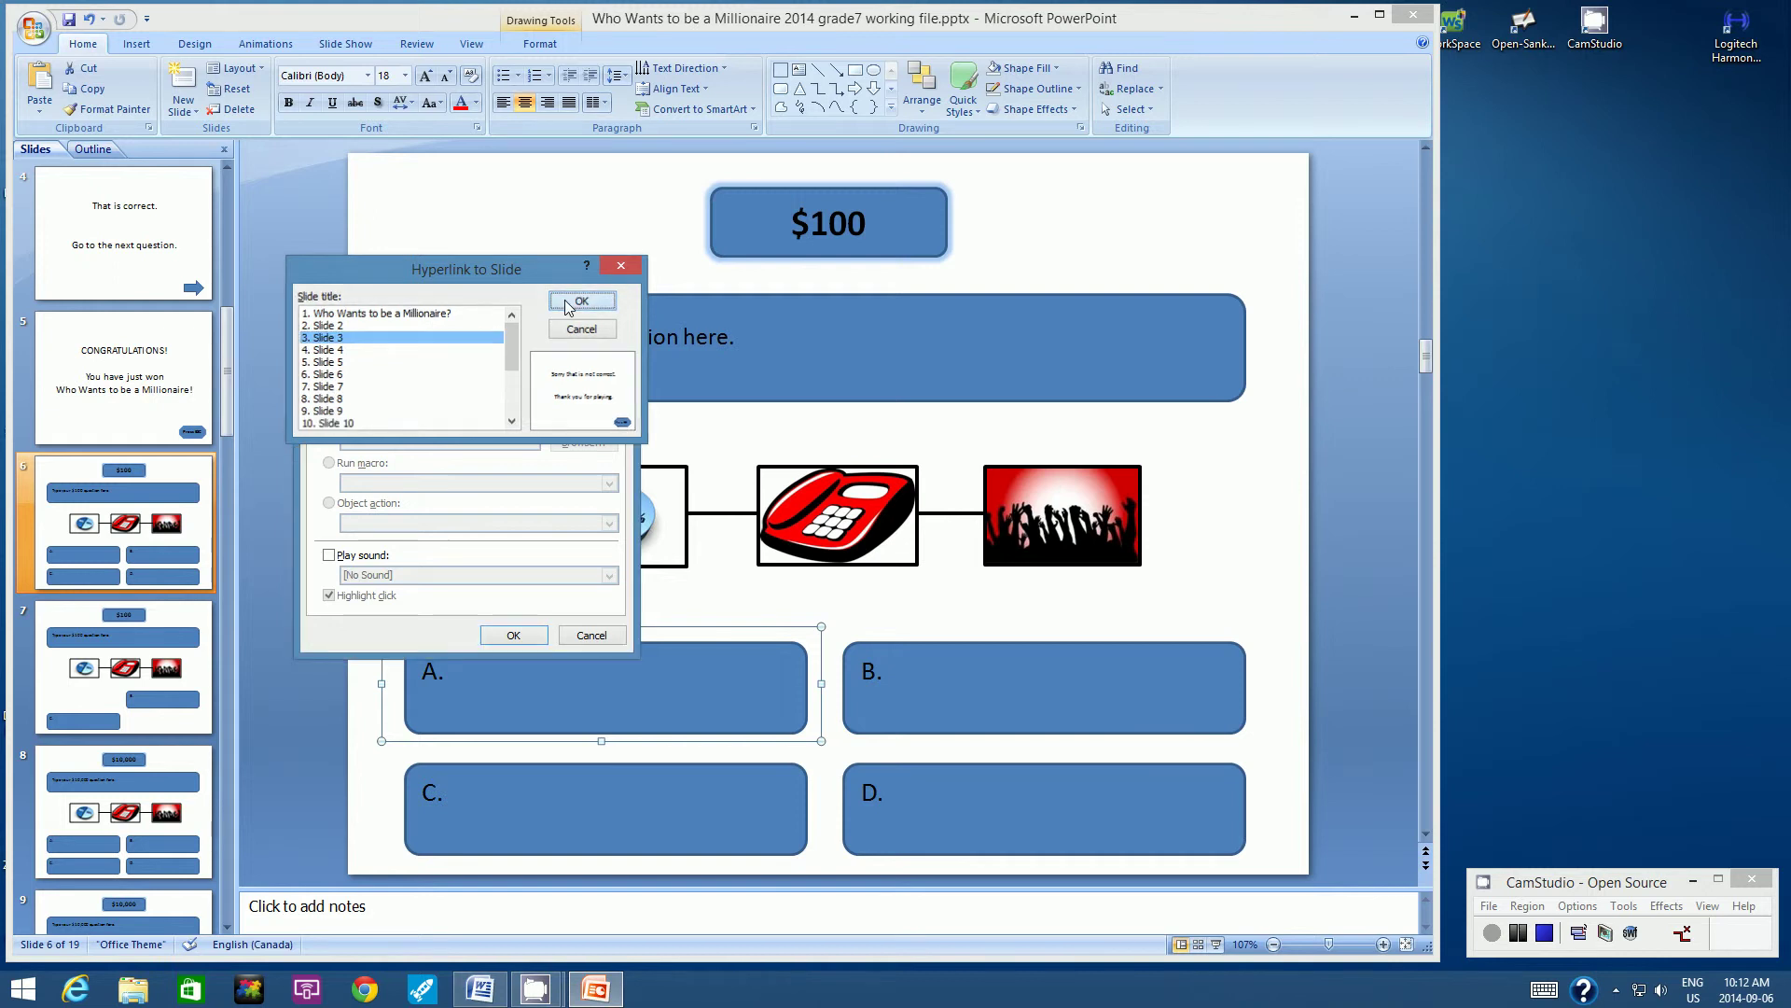
click(514, 635)
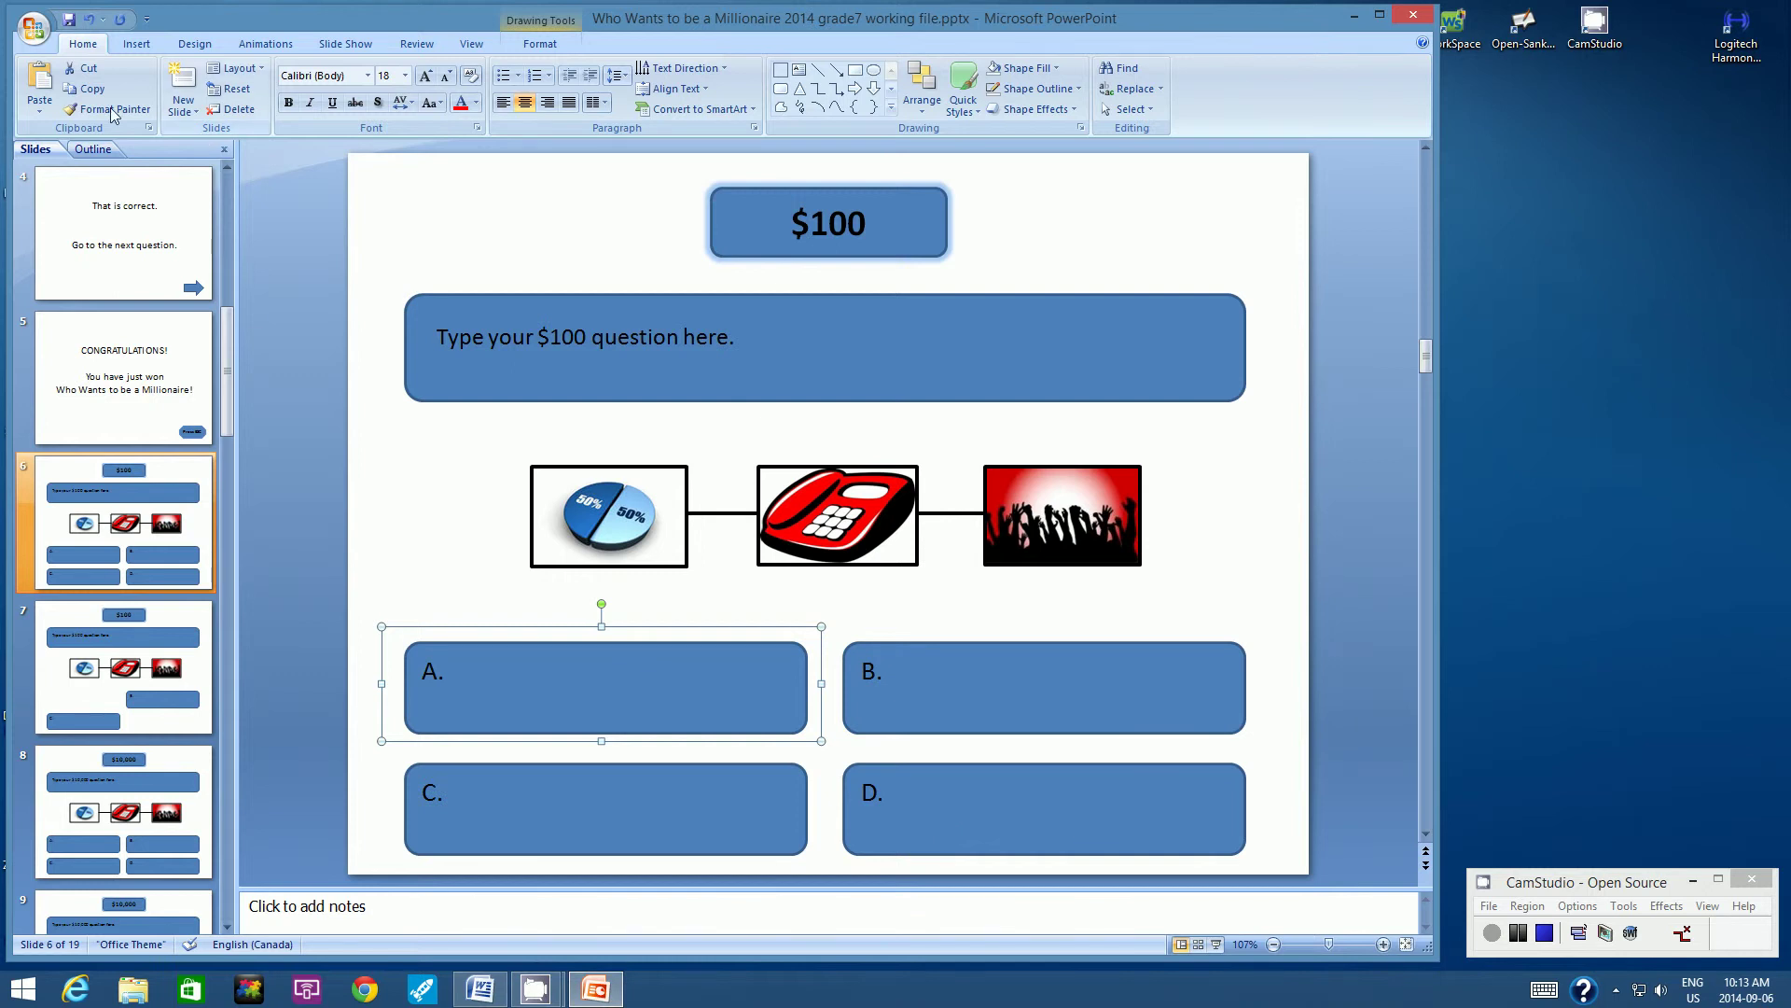
Step: Copy the incorrect-answer button over answer A on slide 6 and place copies over answers C and D
key(Tab)
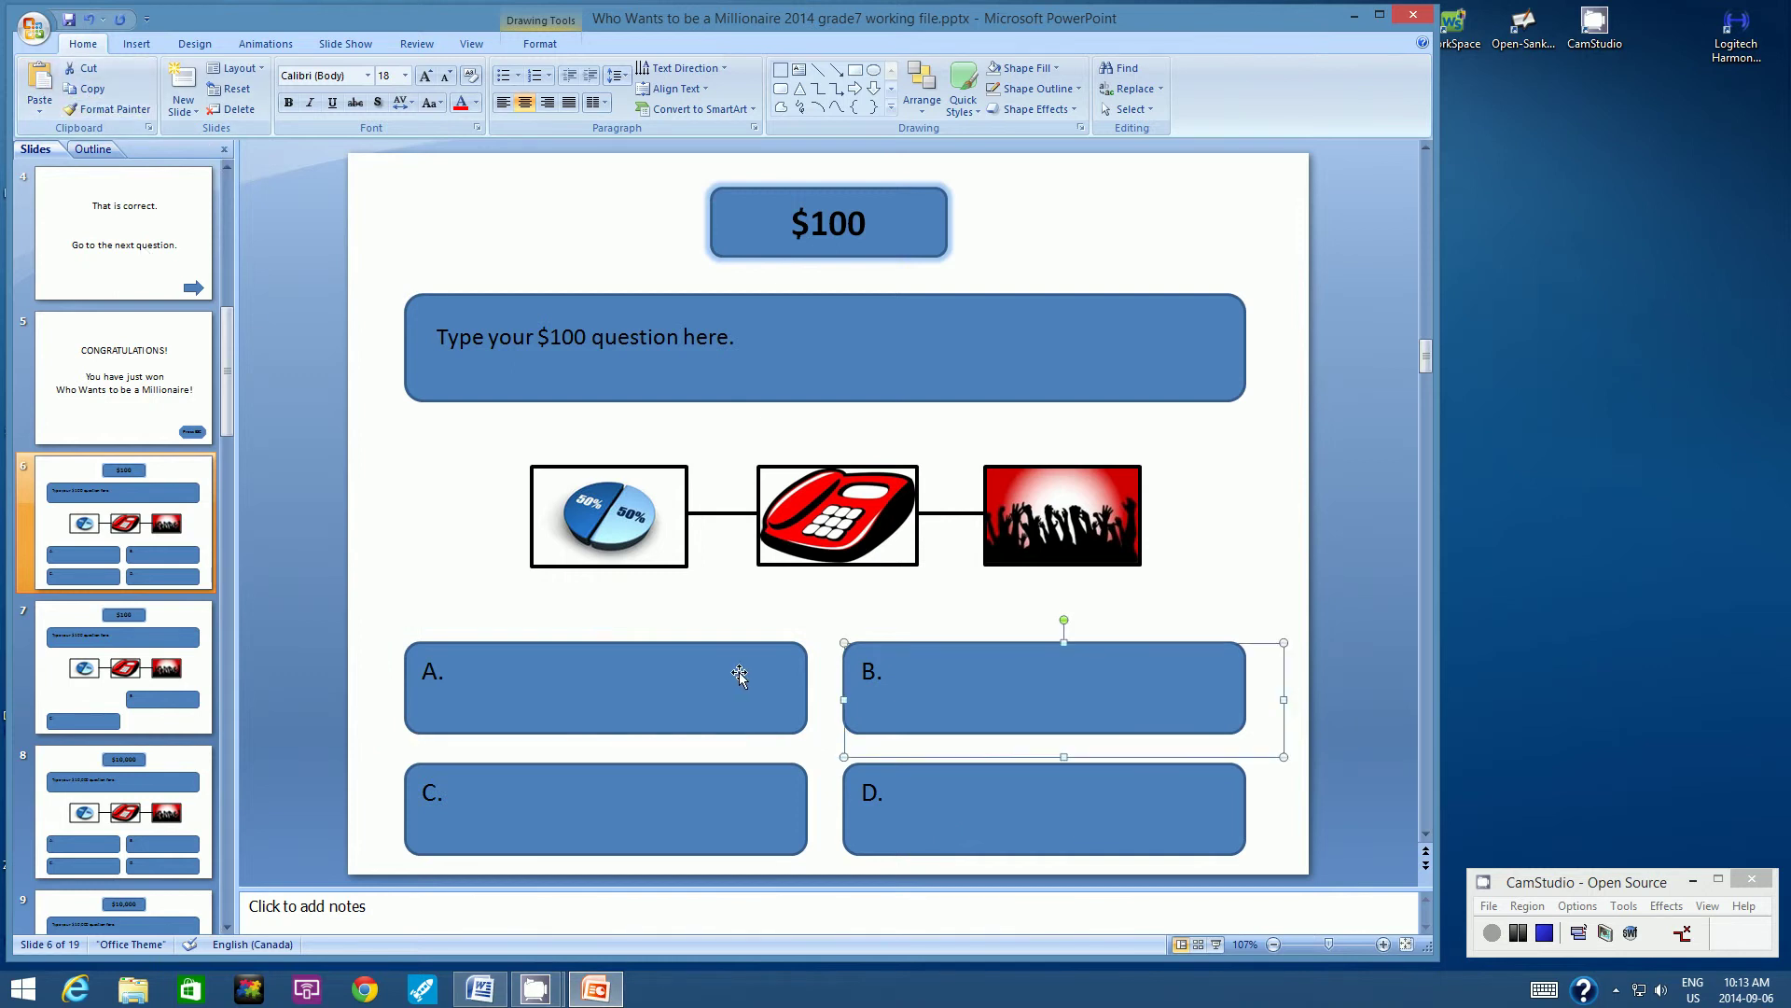
click(89, 19)
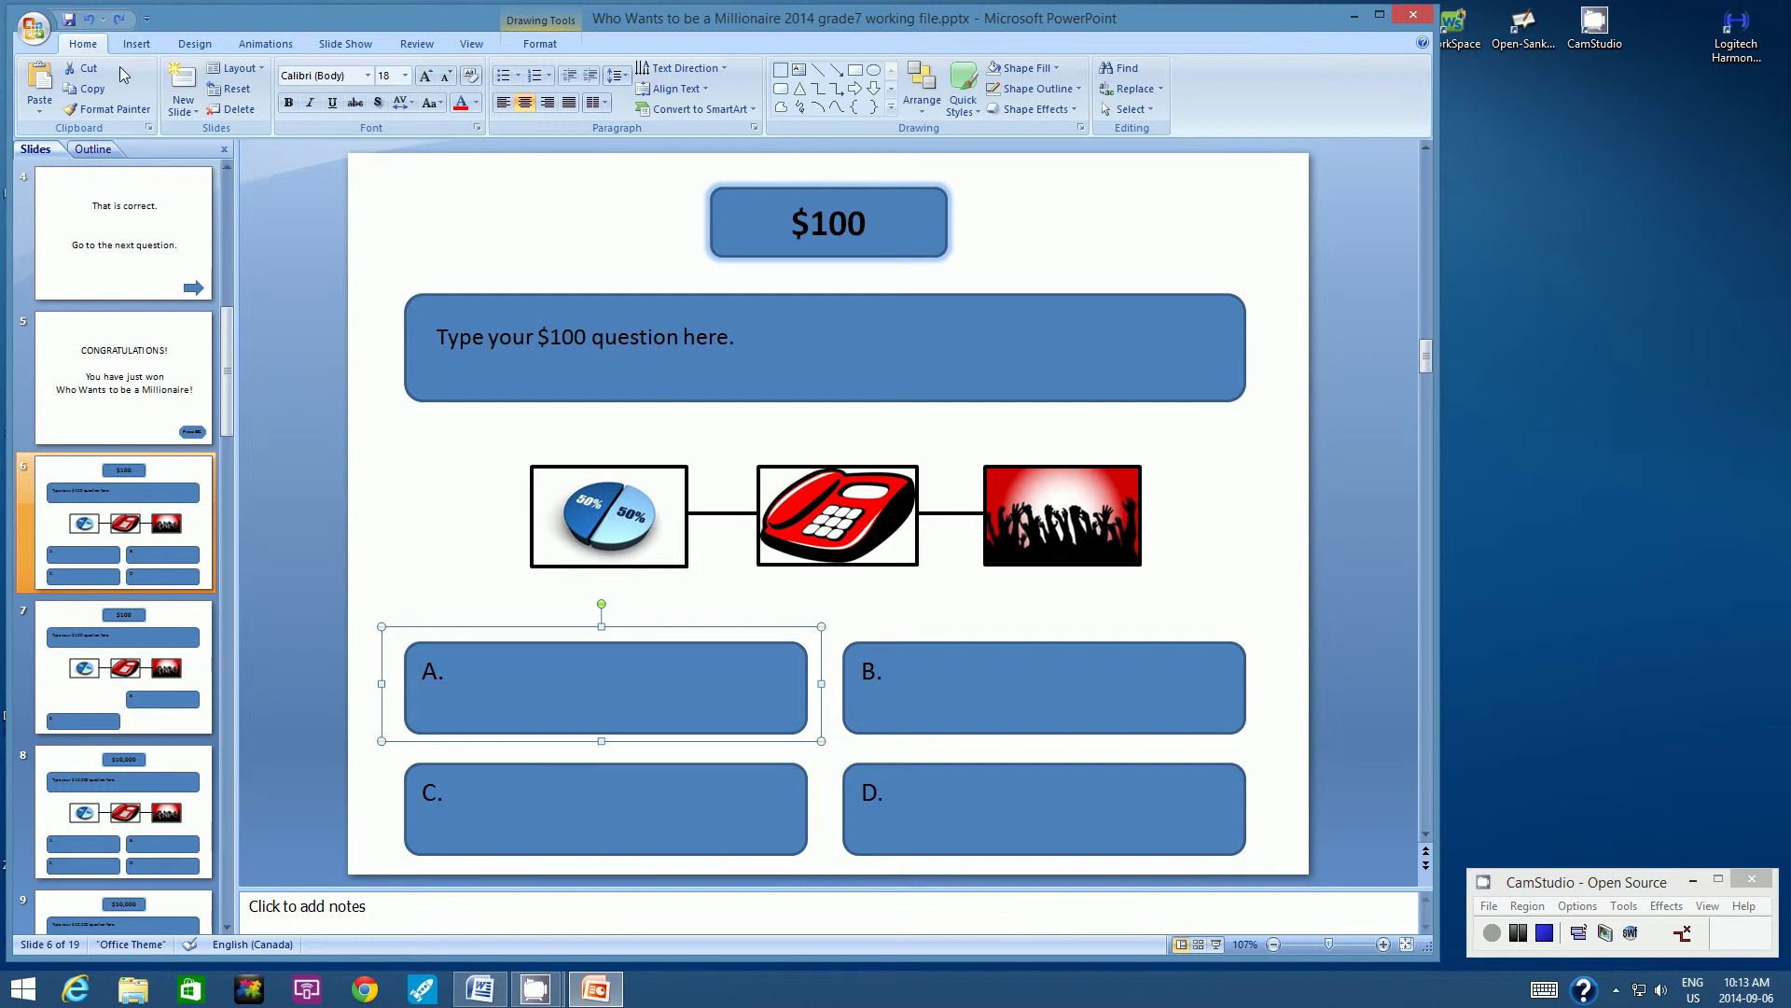
click(82, 90)
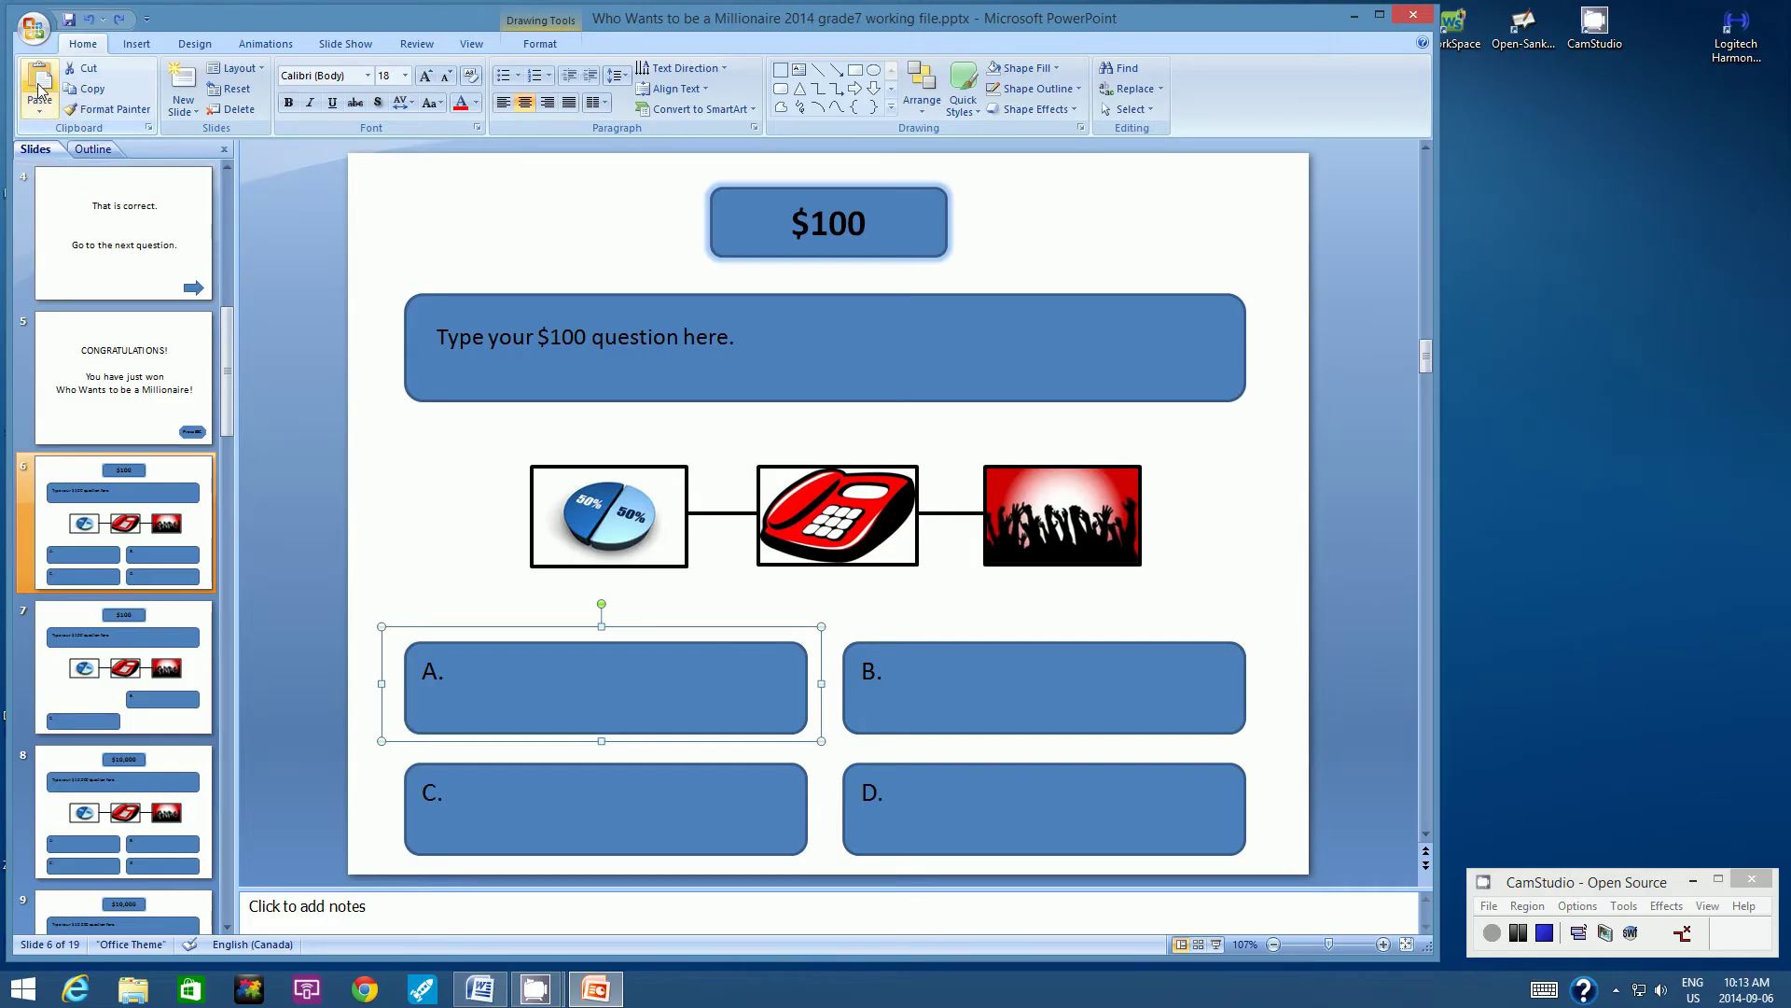
click(90, 91)
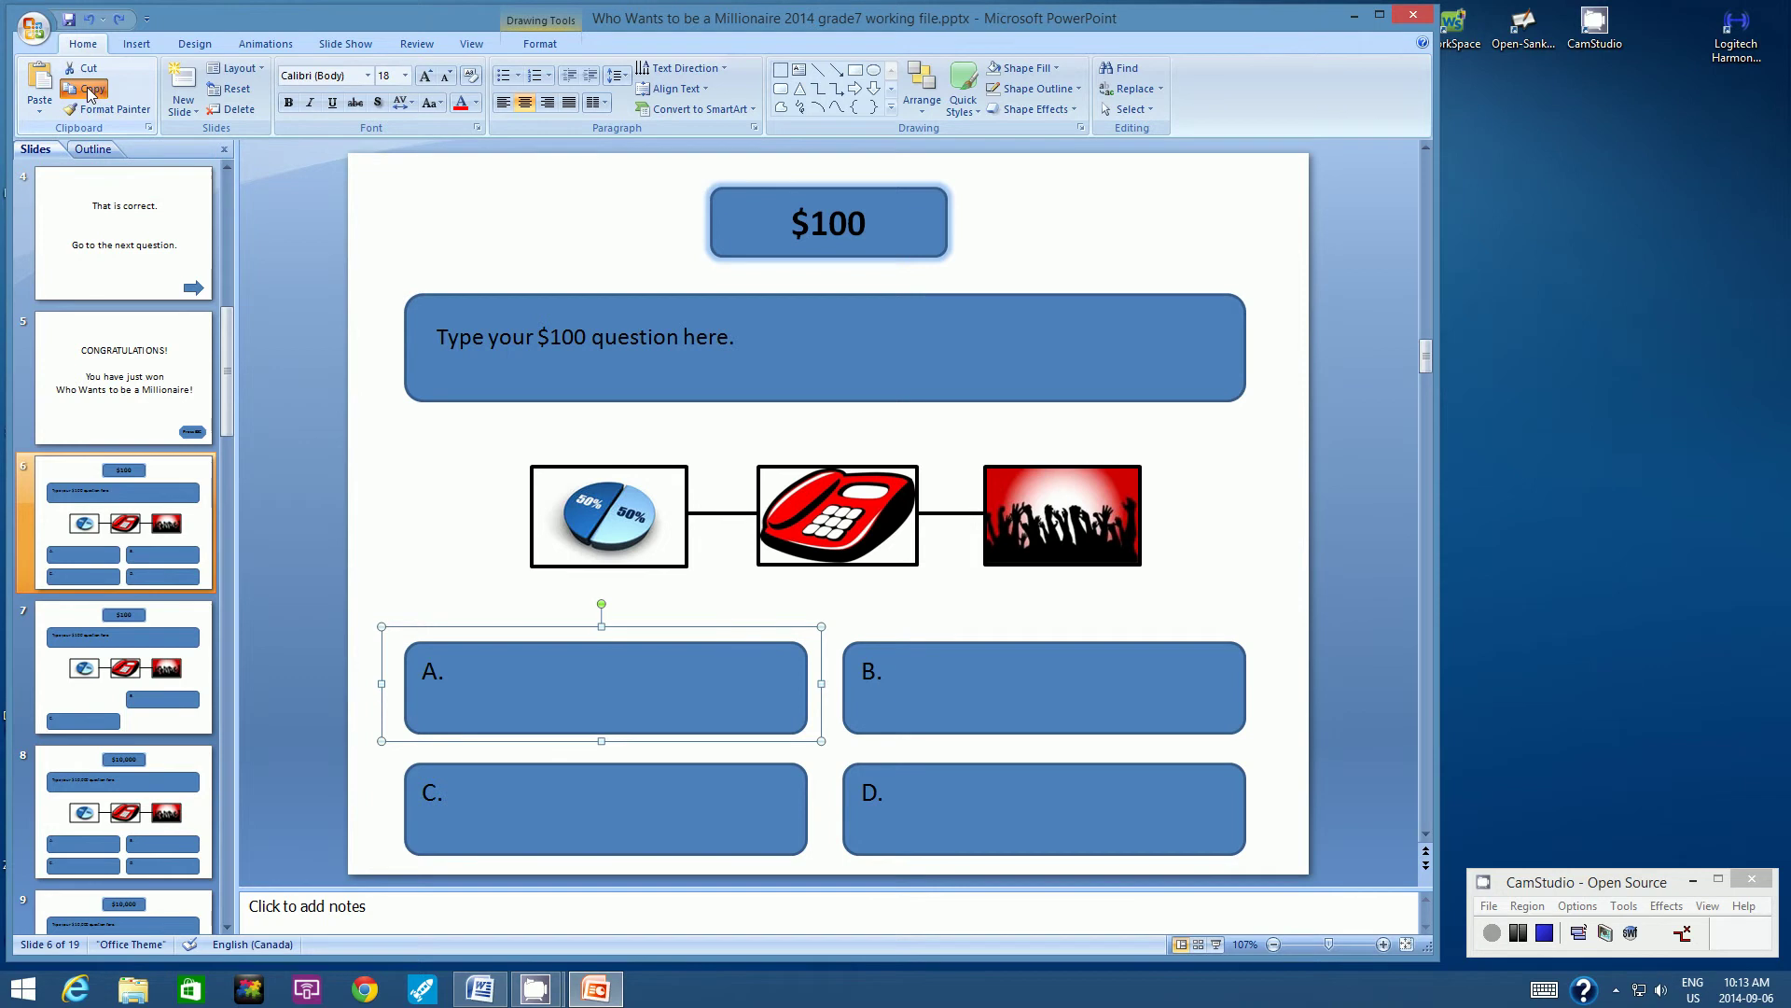
click(40, 78)
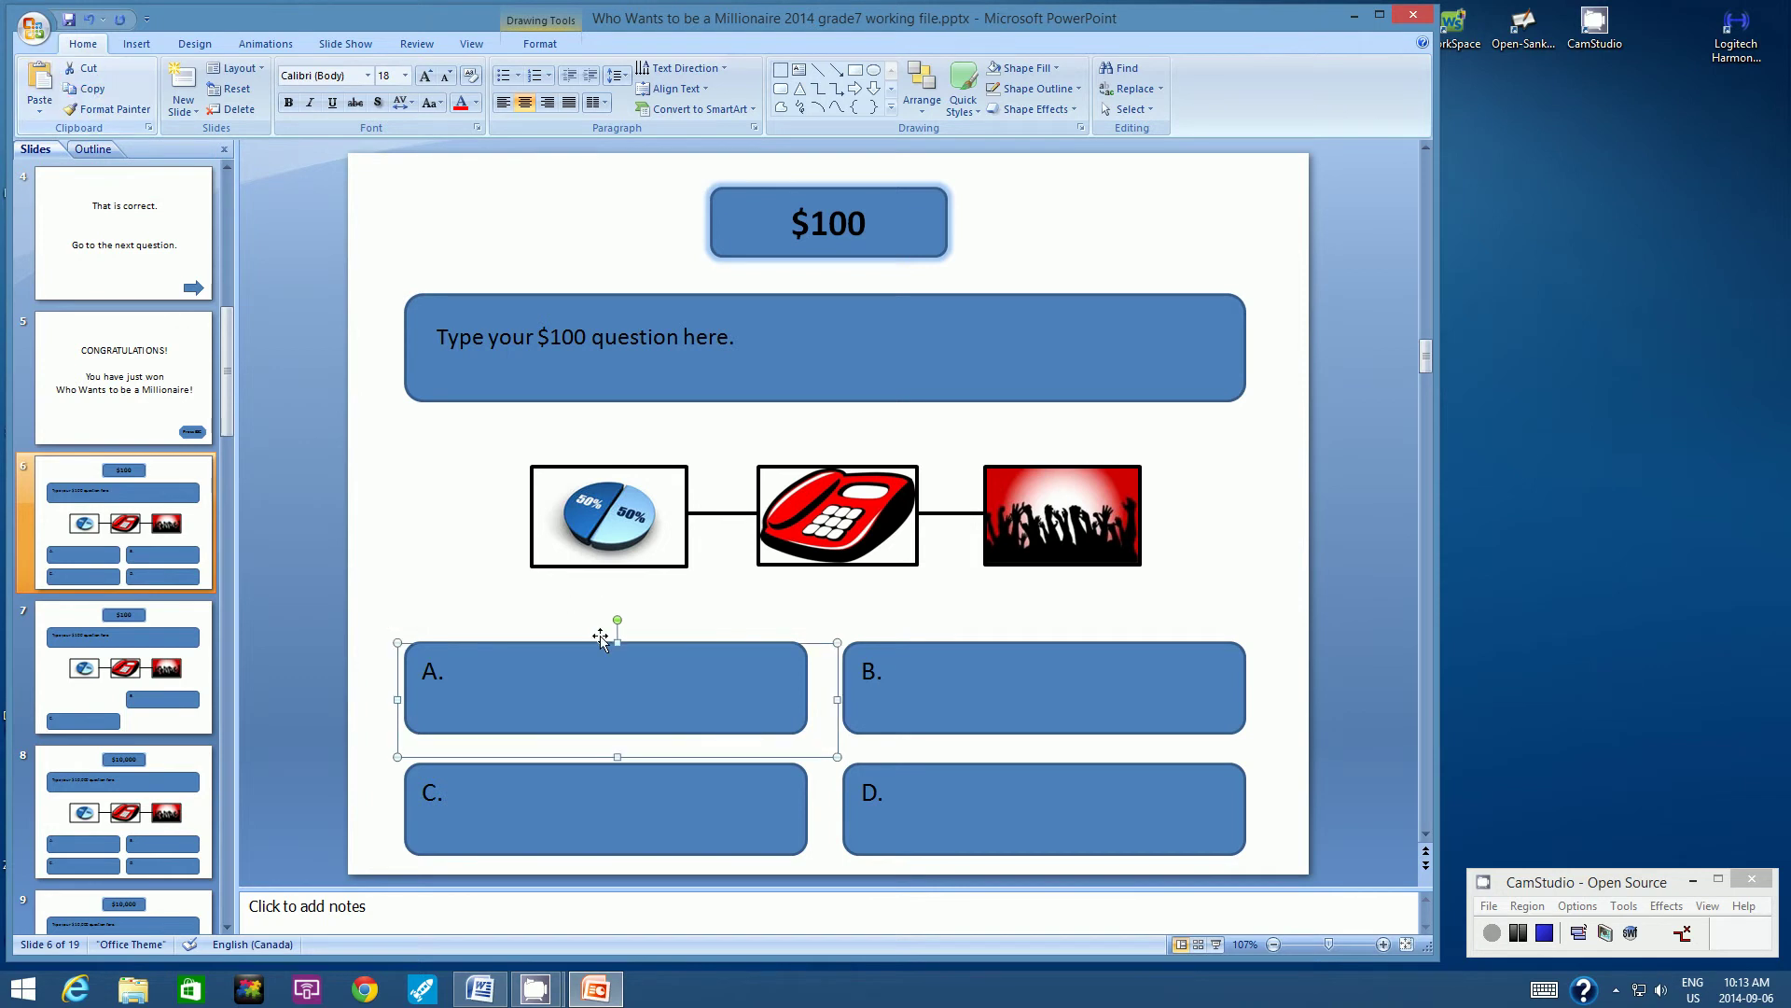
drag(504, 747, 497, 852)
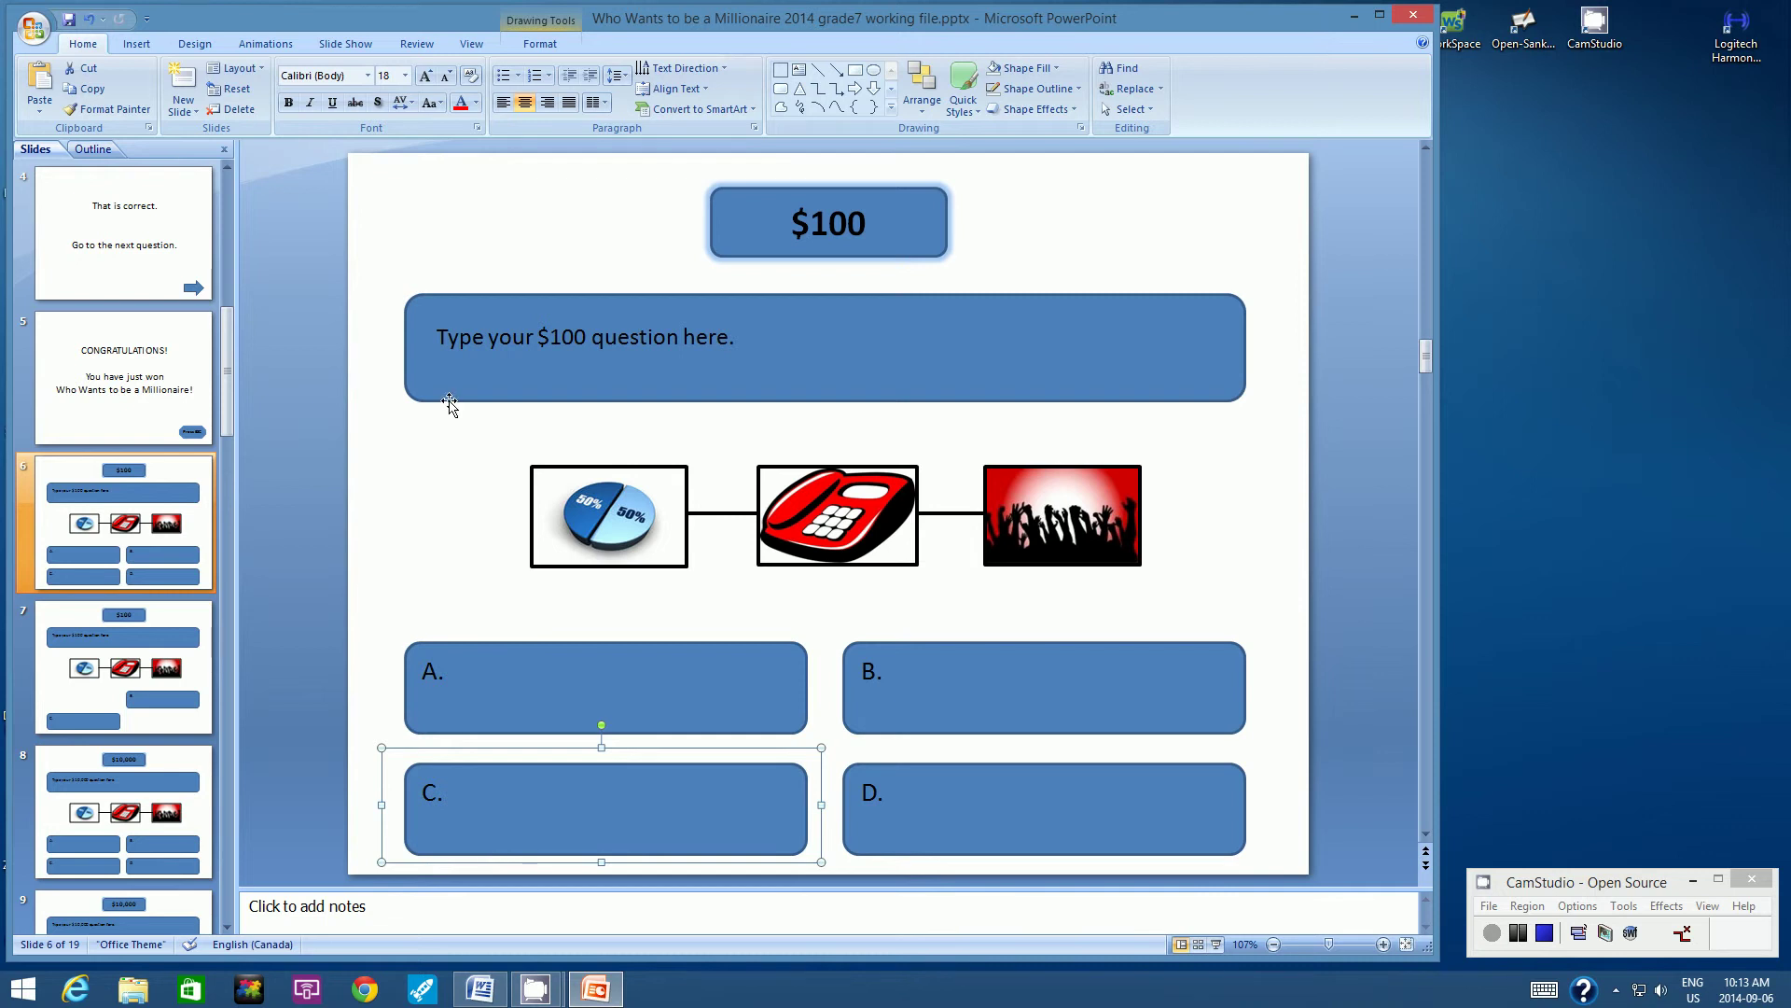
click(32, 89)
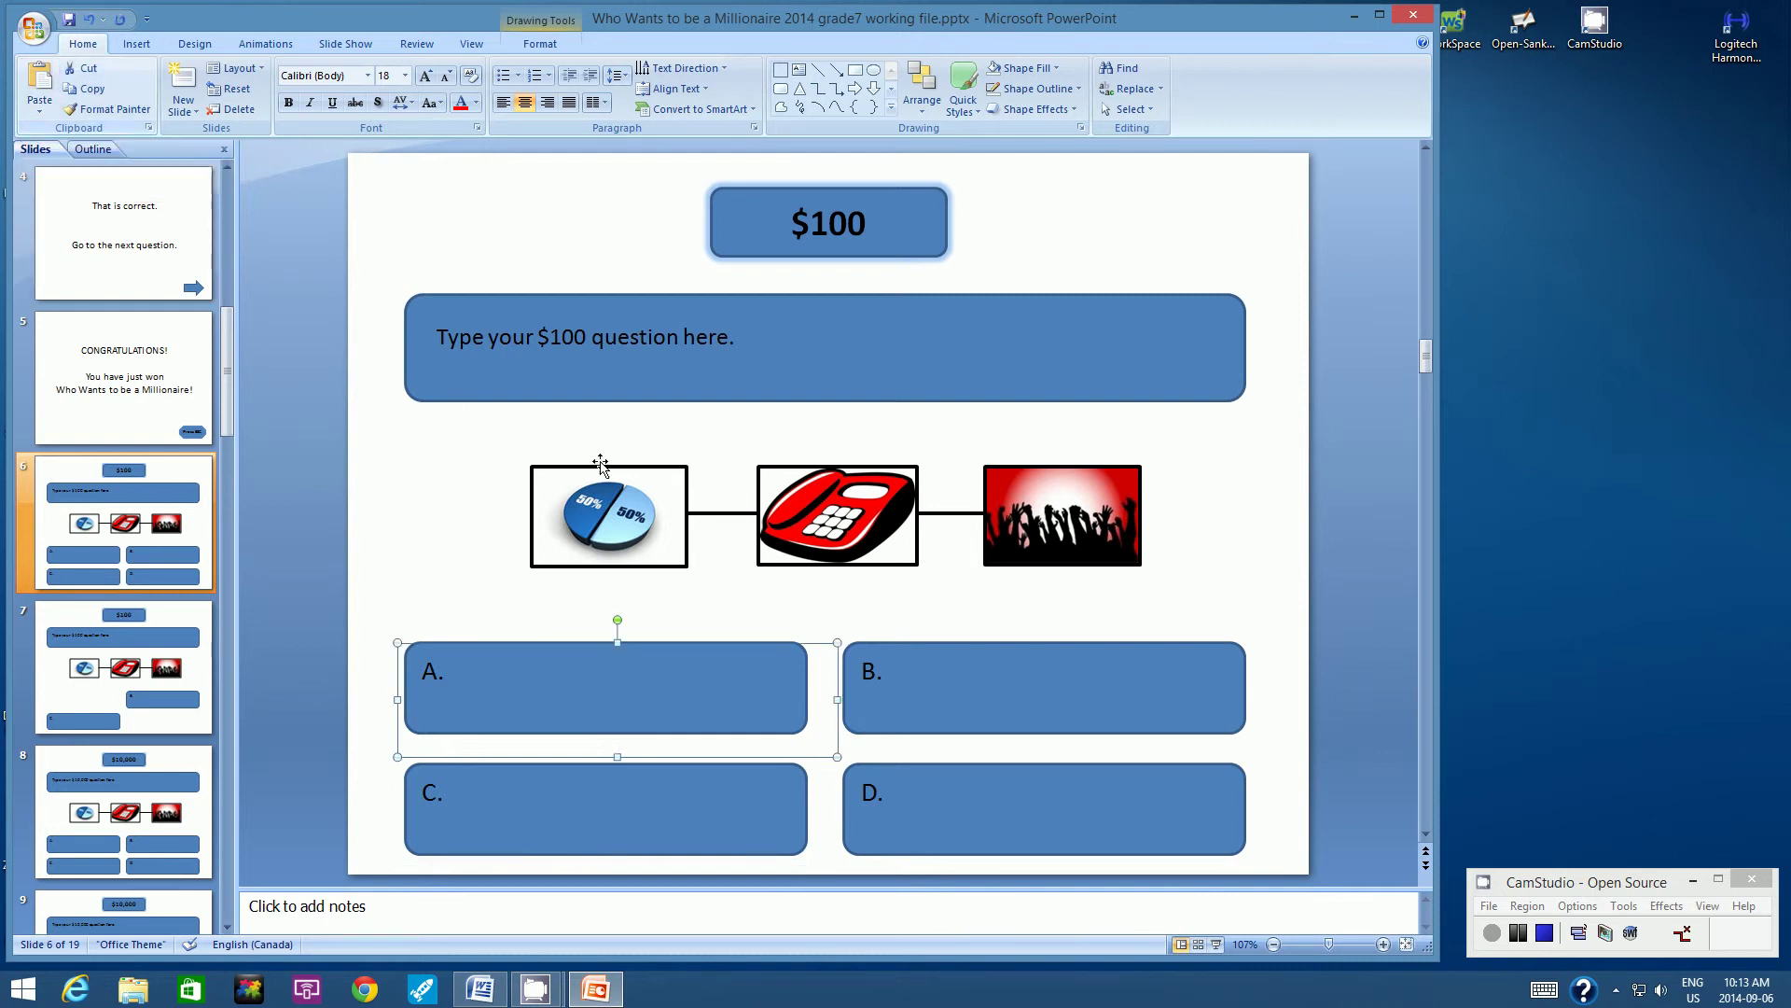
drag(781, 750, 1215, 854)
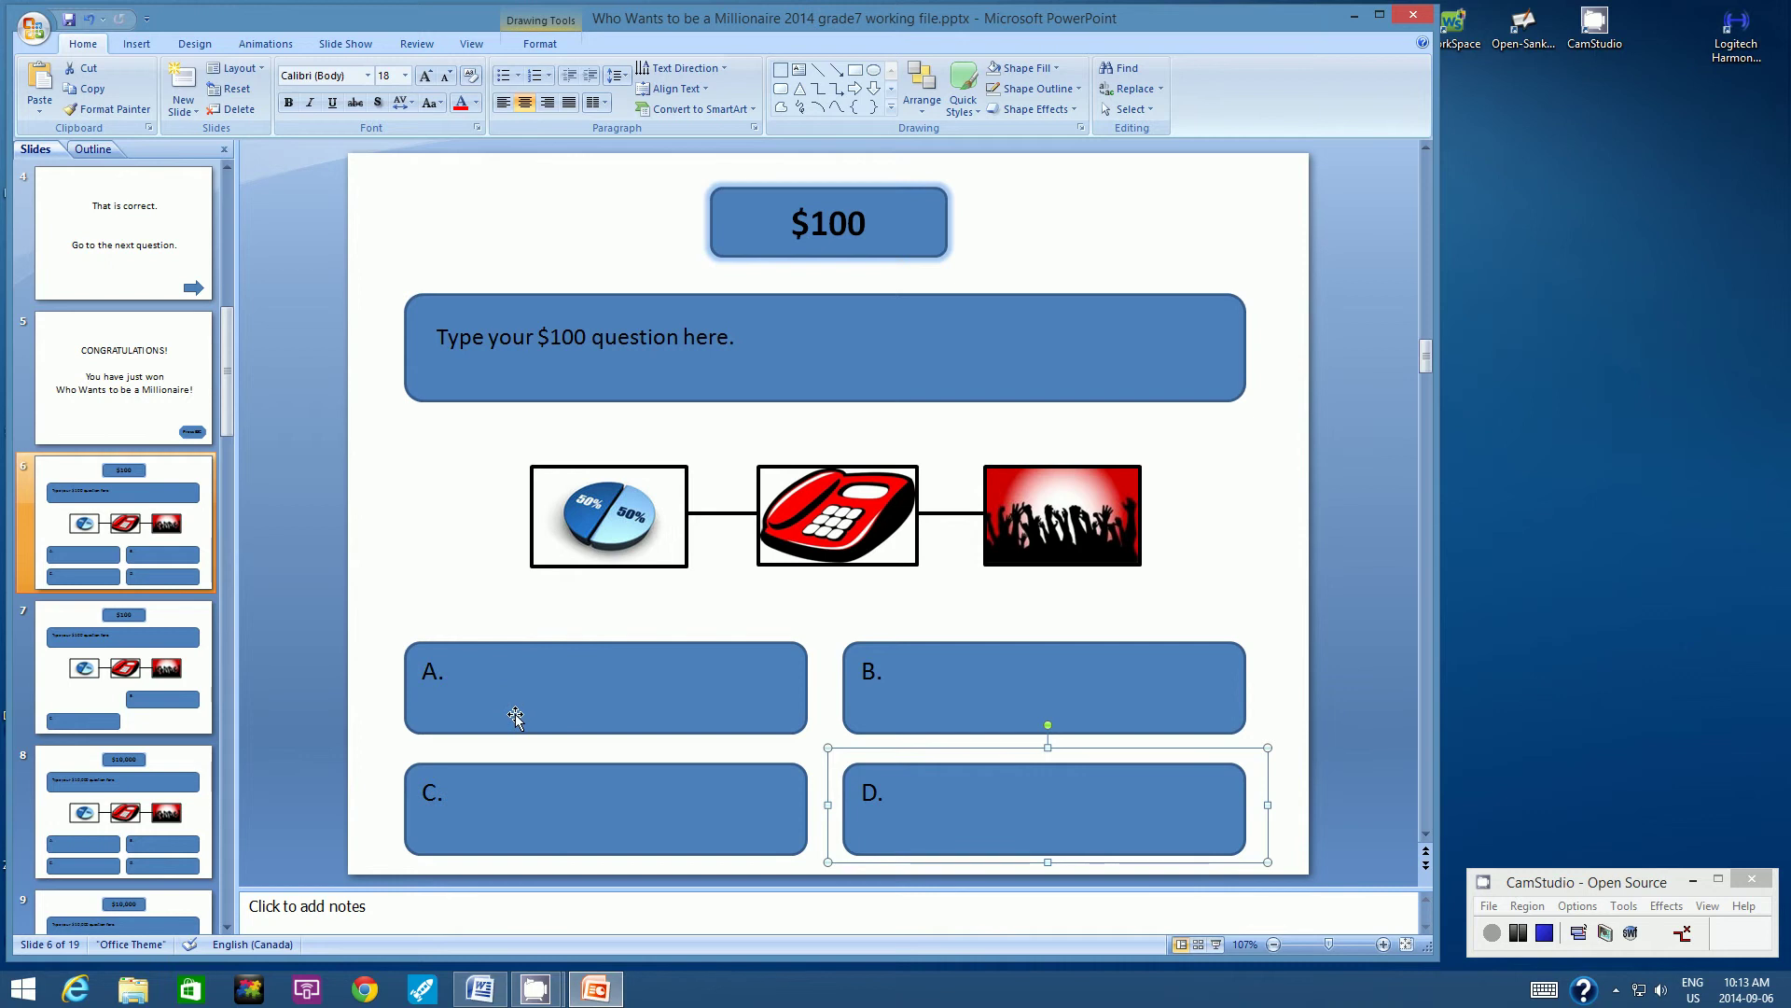
Step: Paste the invisible incorrect-answer button onto slide 8, the $10,000 question, around answer A
click(53, 762)
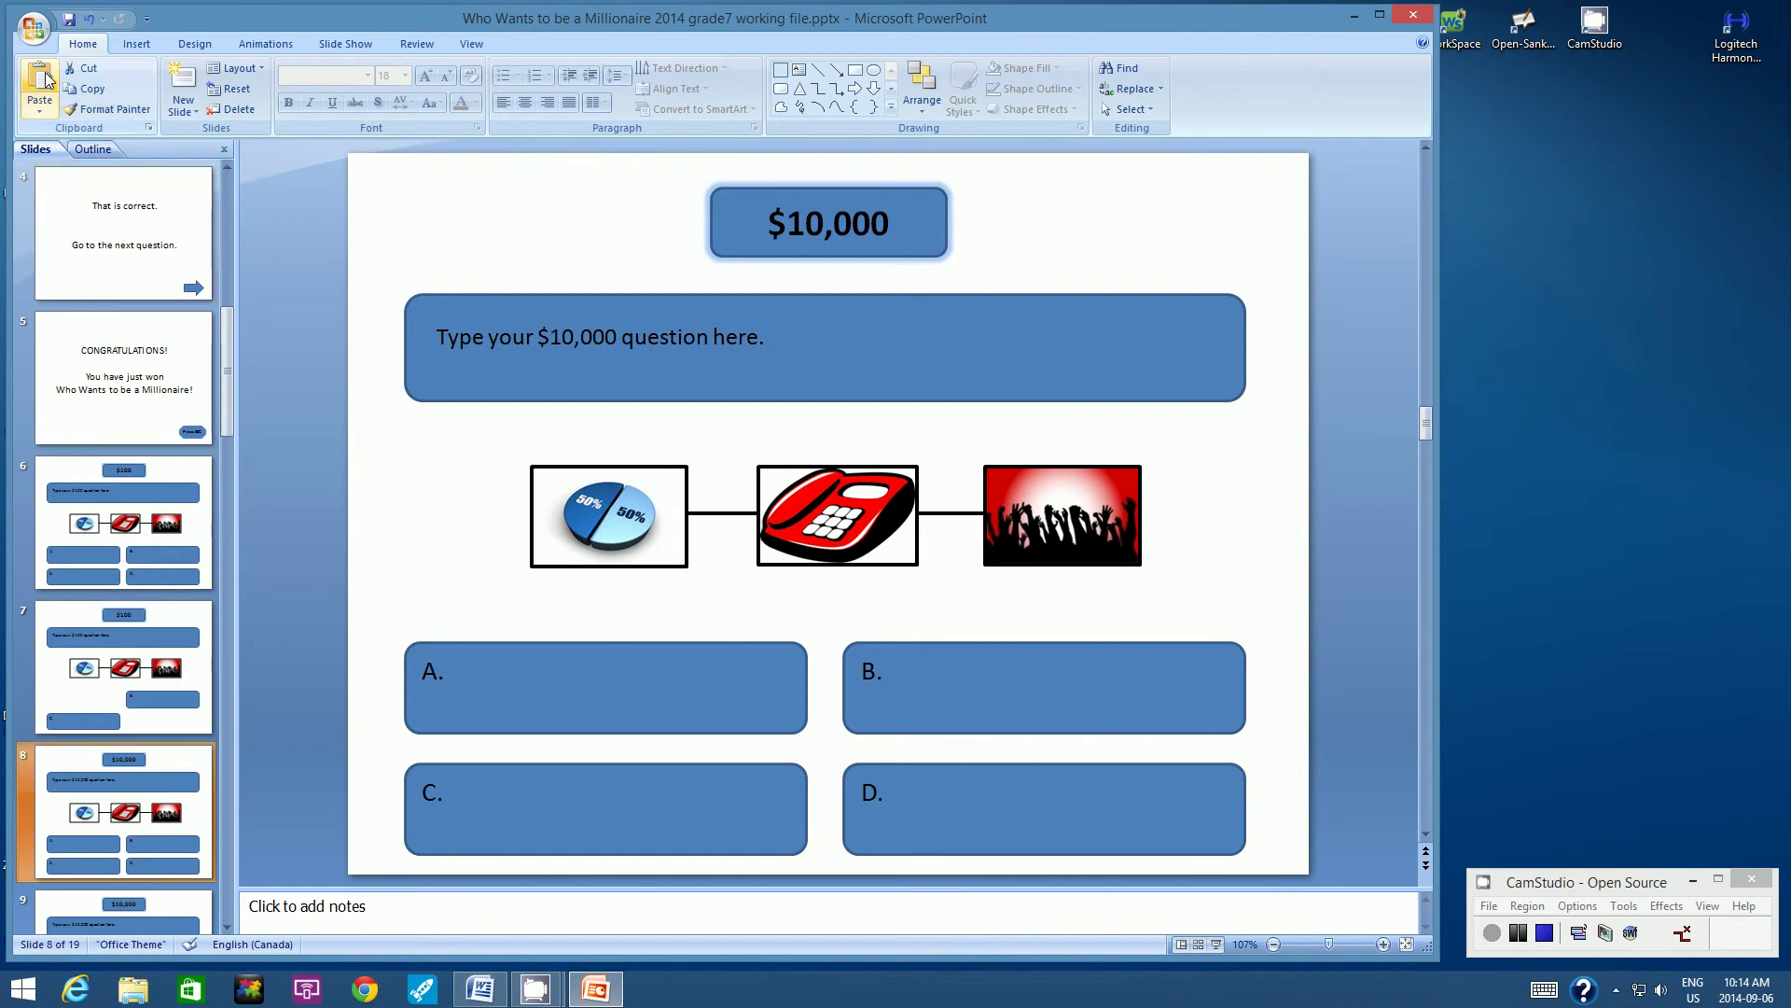
key(Tab)
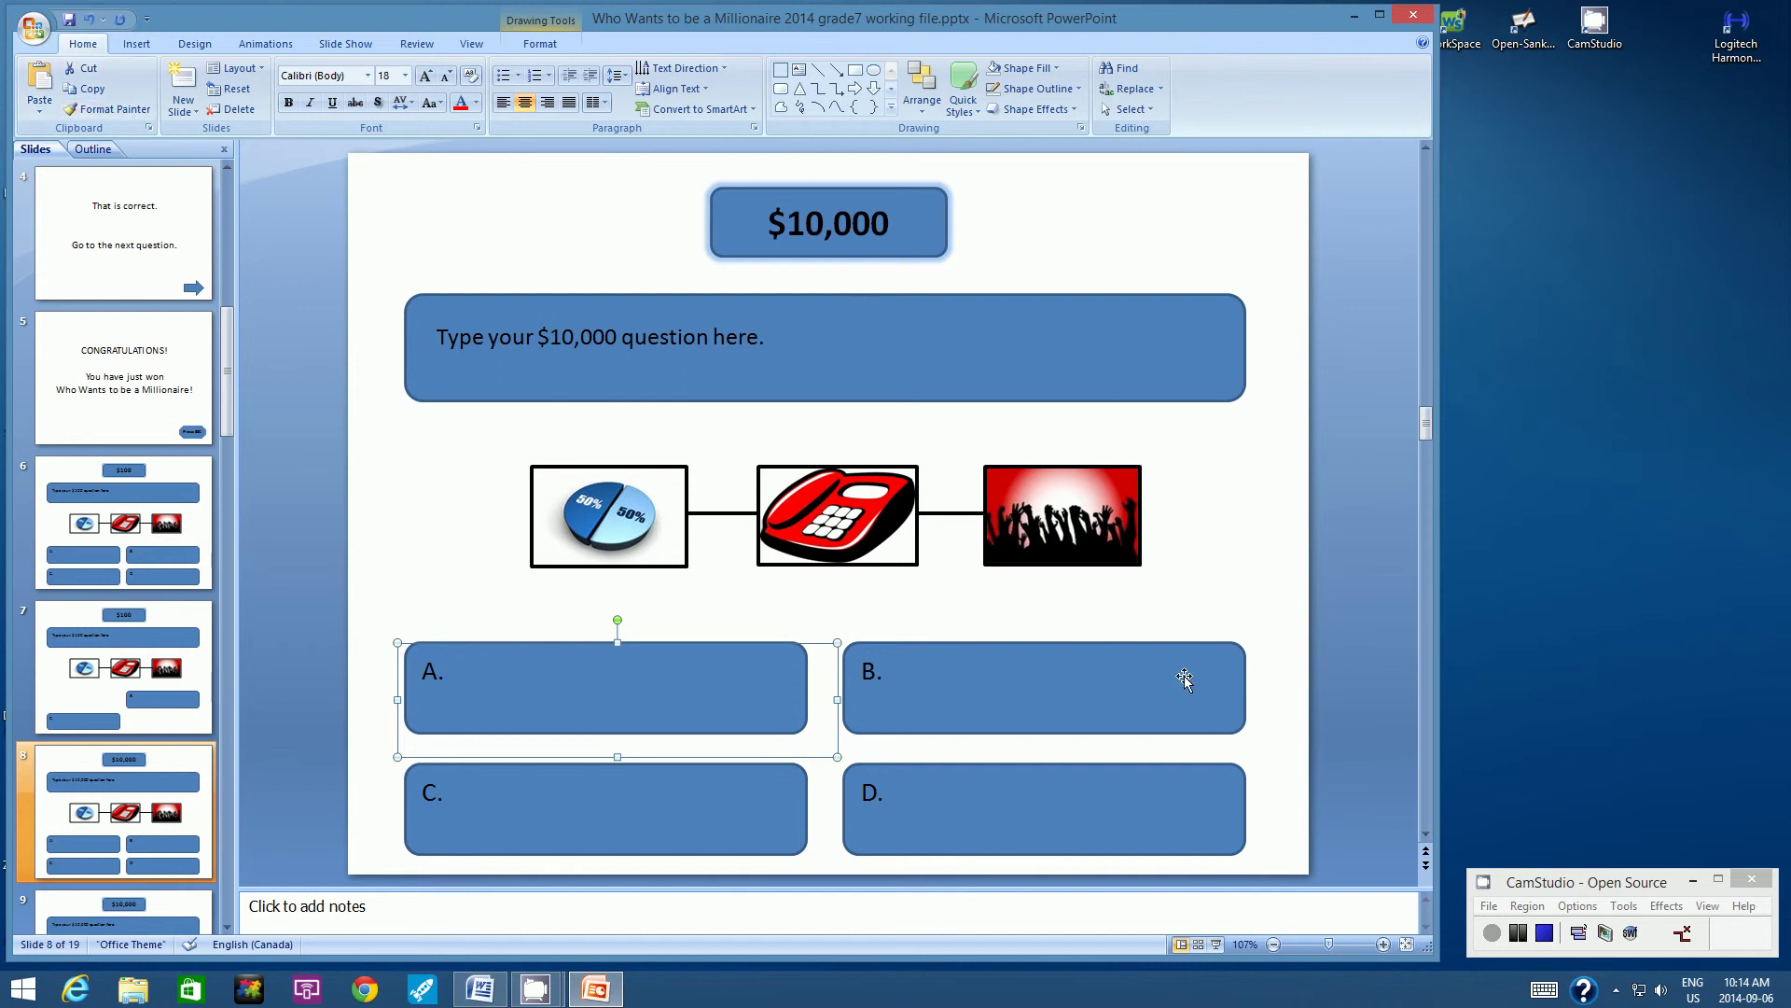
click(1528, 930)
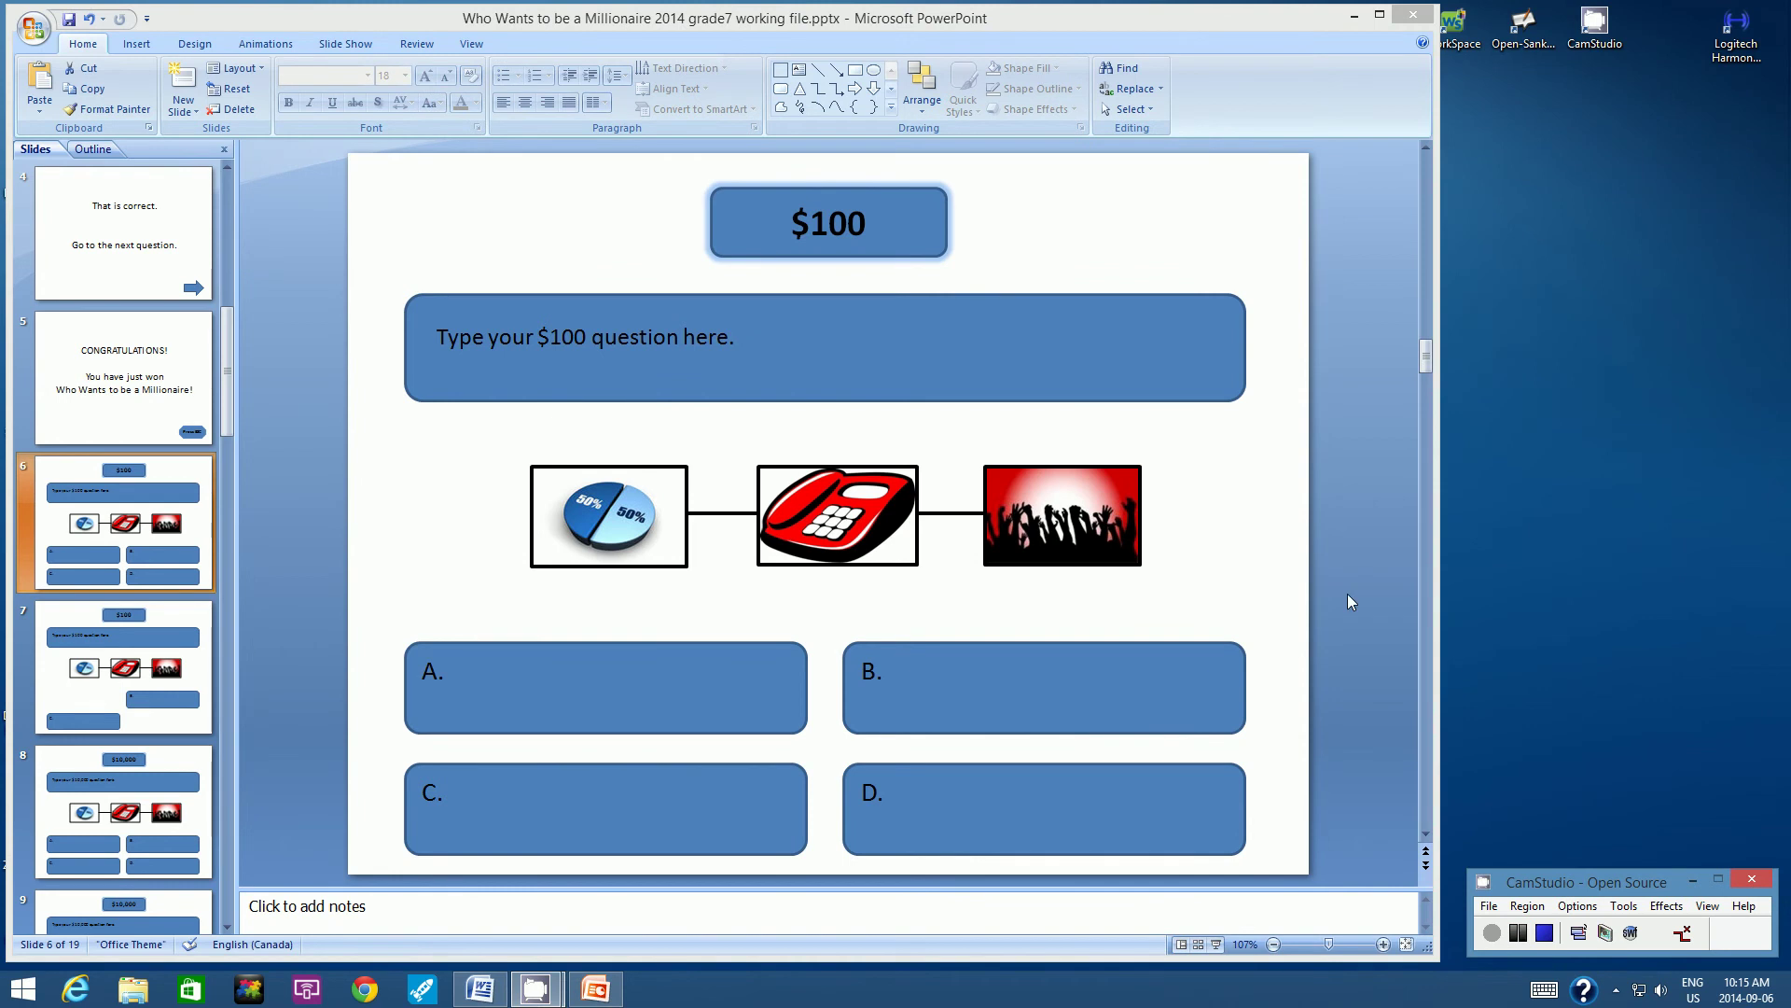
Step: Draw a custom action button about 5.2 cm by 3.8 cm over the 50/50 picture on slide 6 and hyperlink it to Next Slide
click(1347, 593)
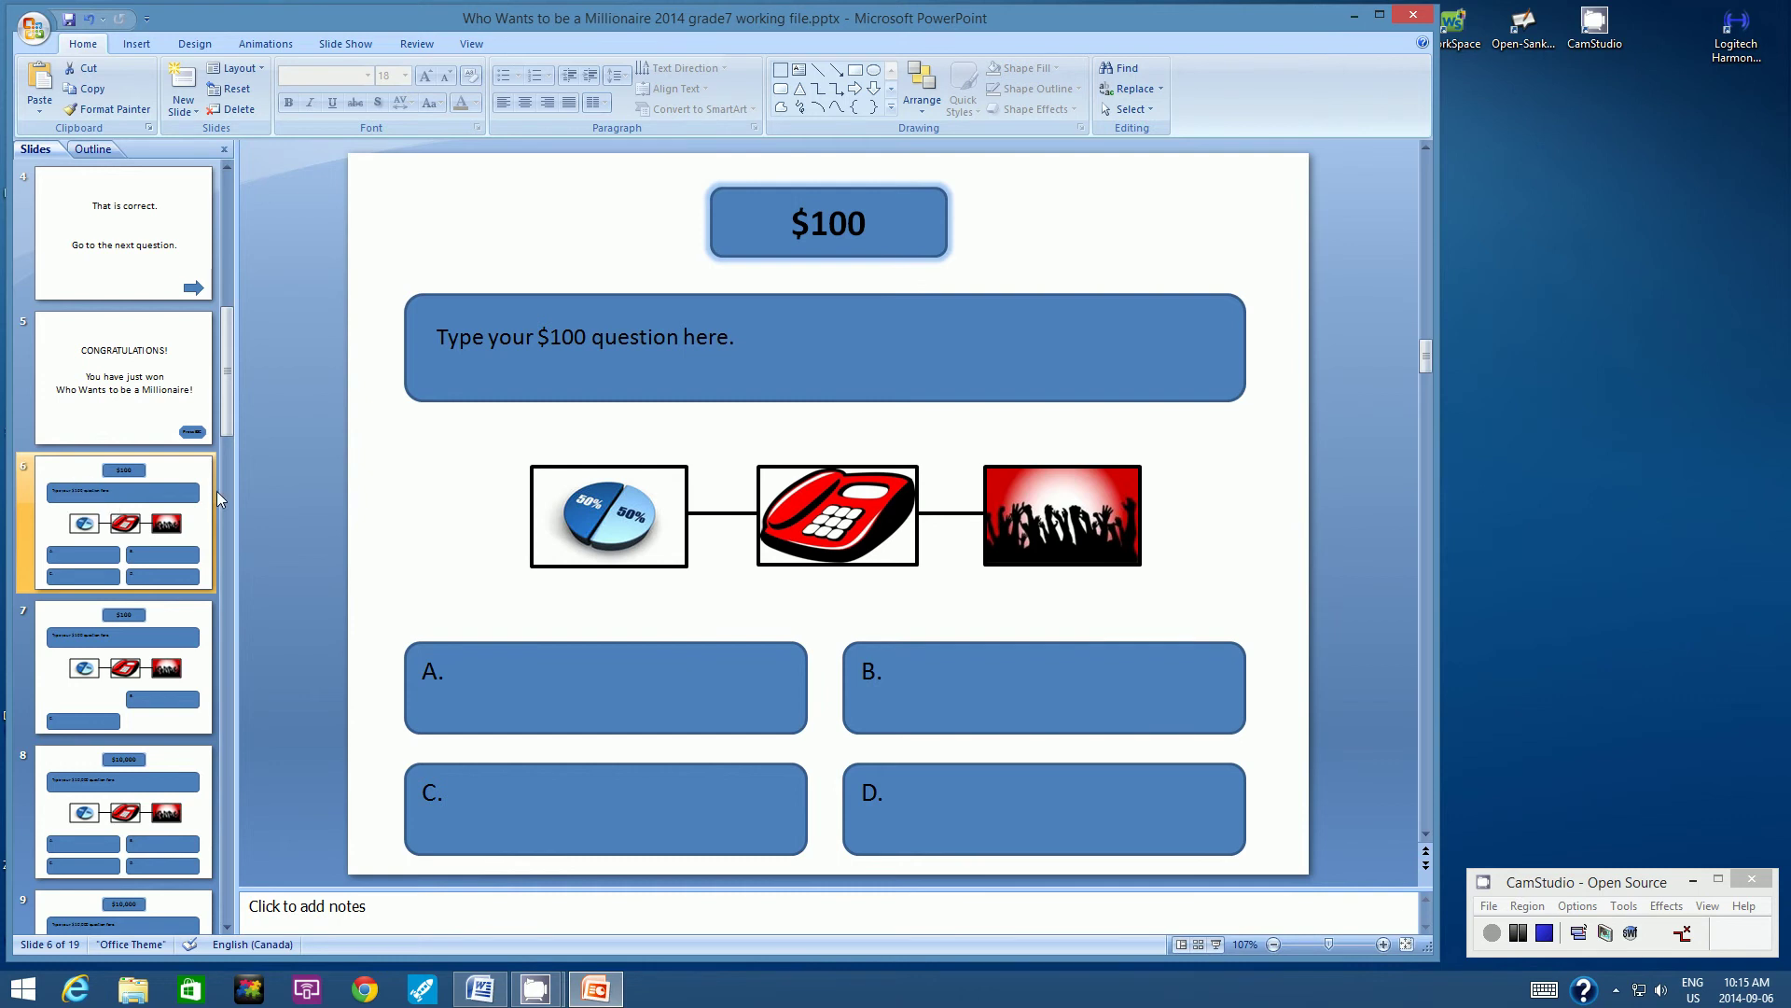
click(137, 47)
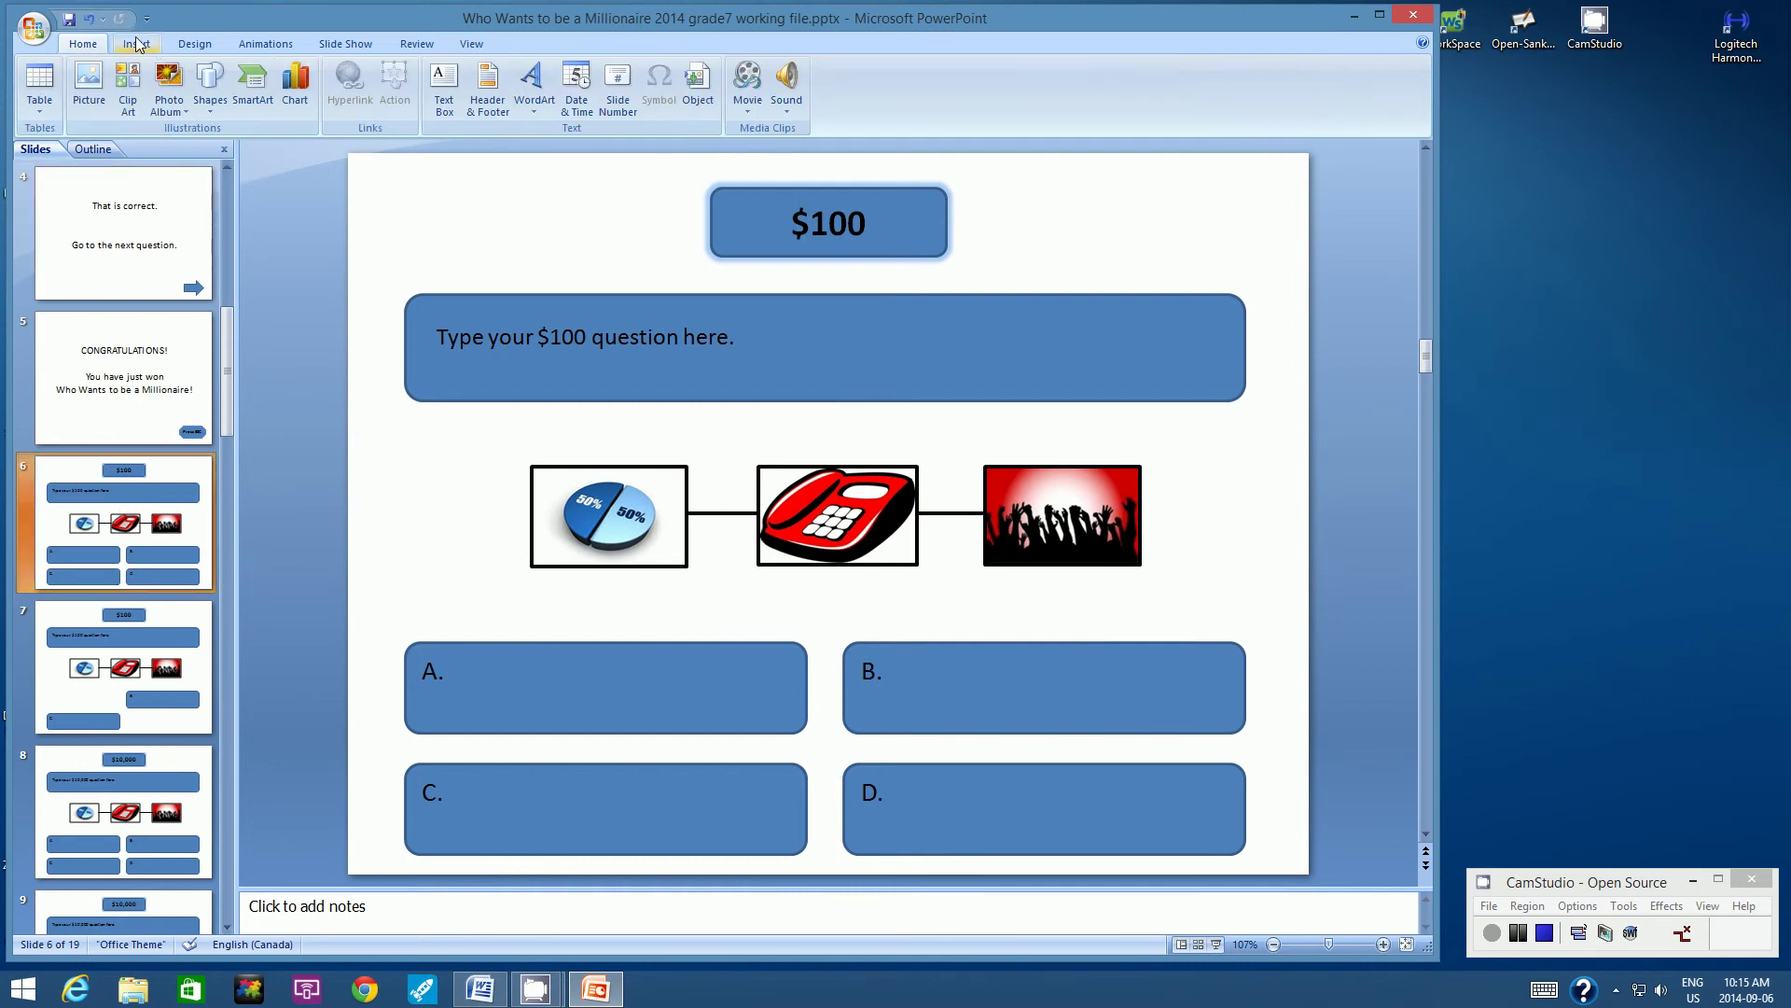
click(211, 93)
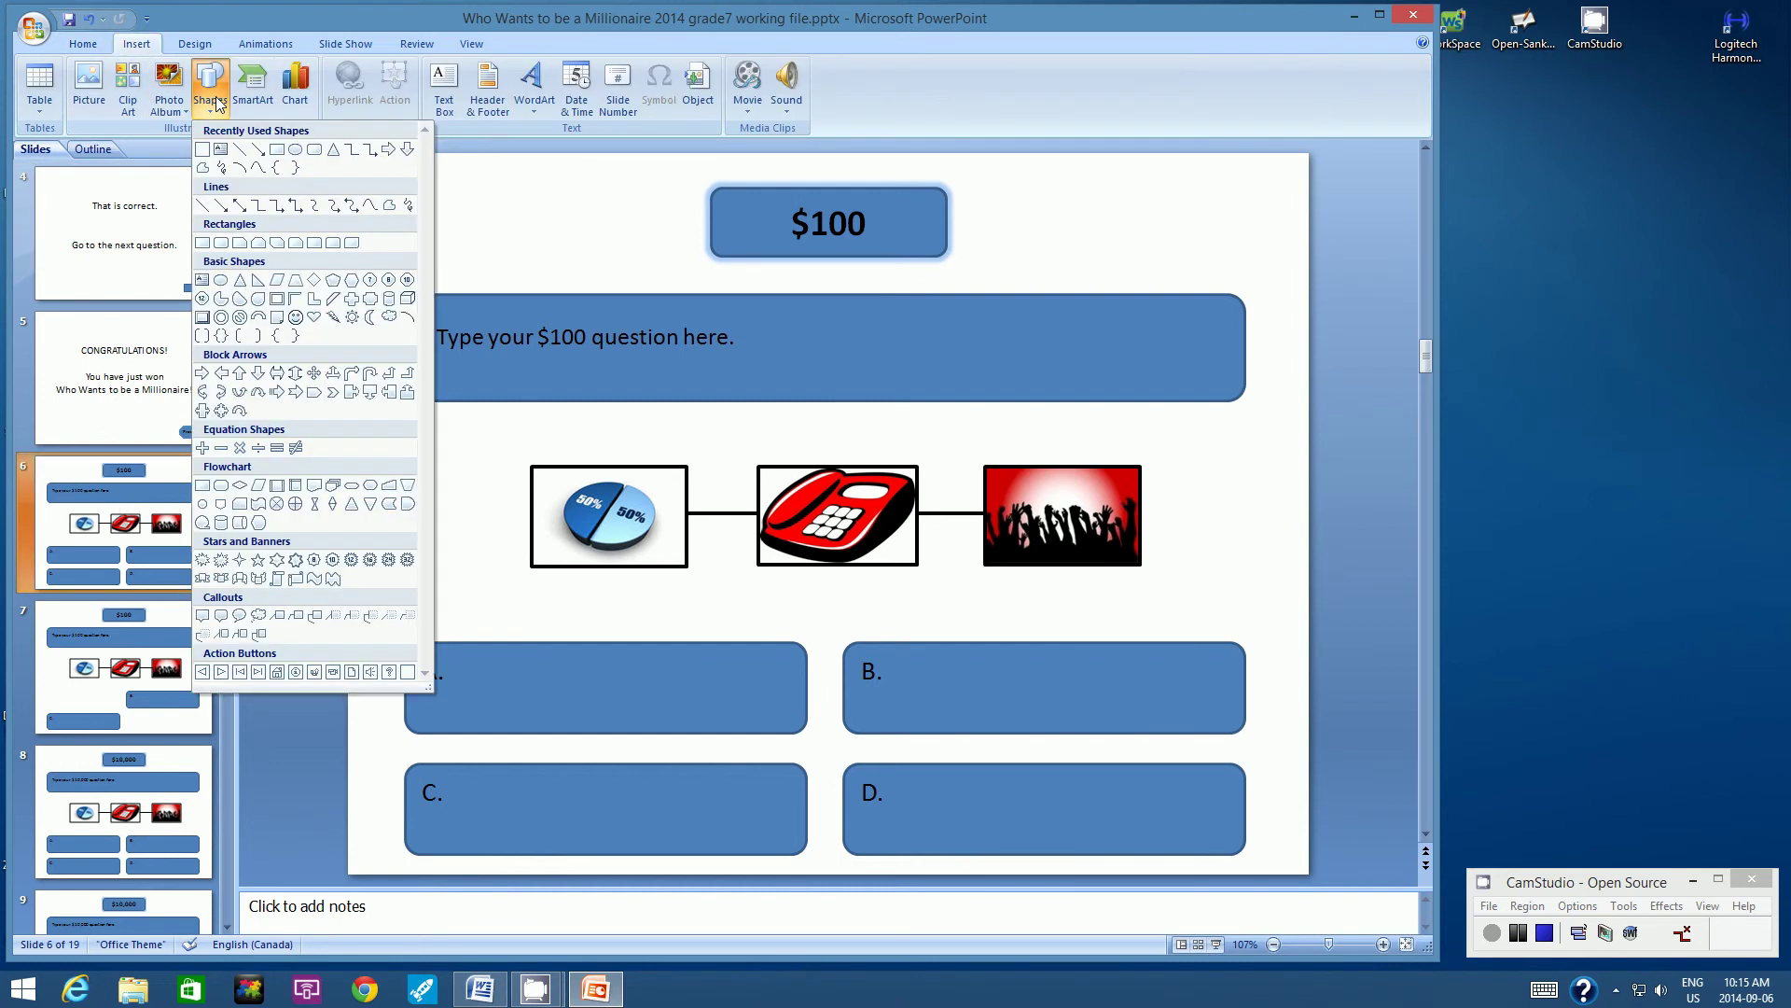
click(407, 672)
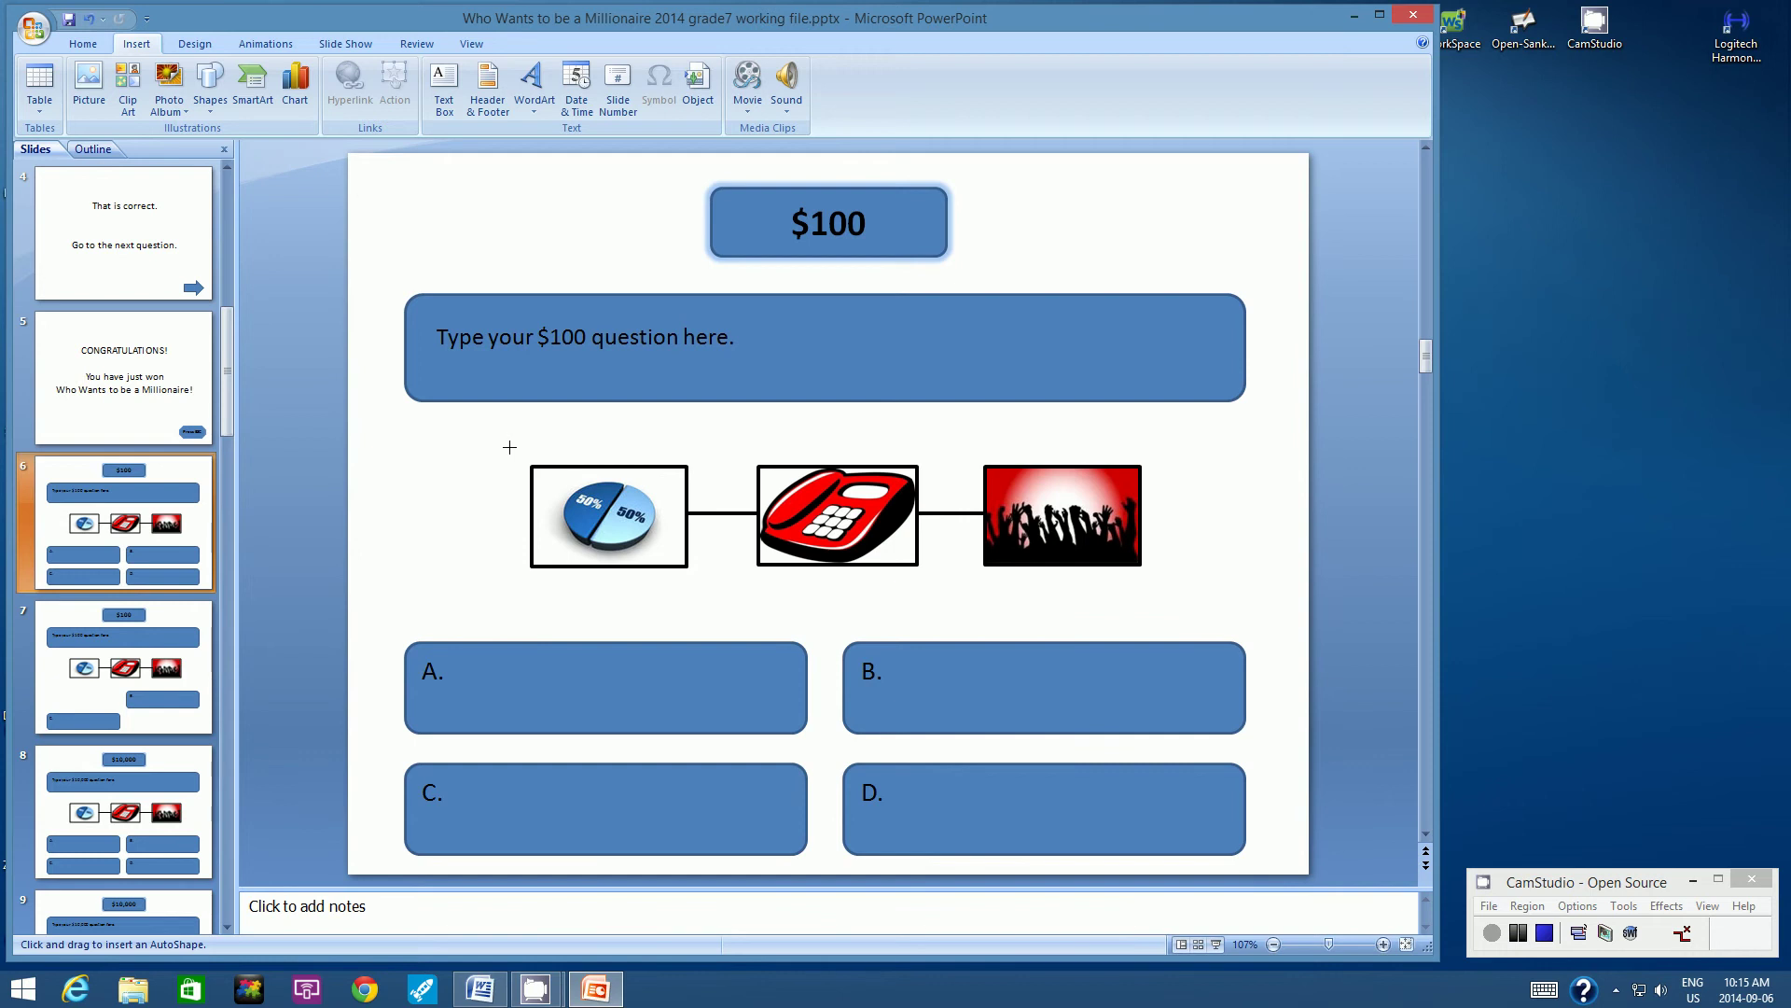
drag(510, 447, 708, 590)
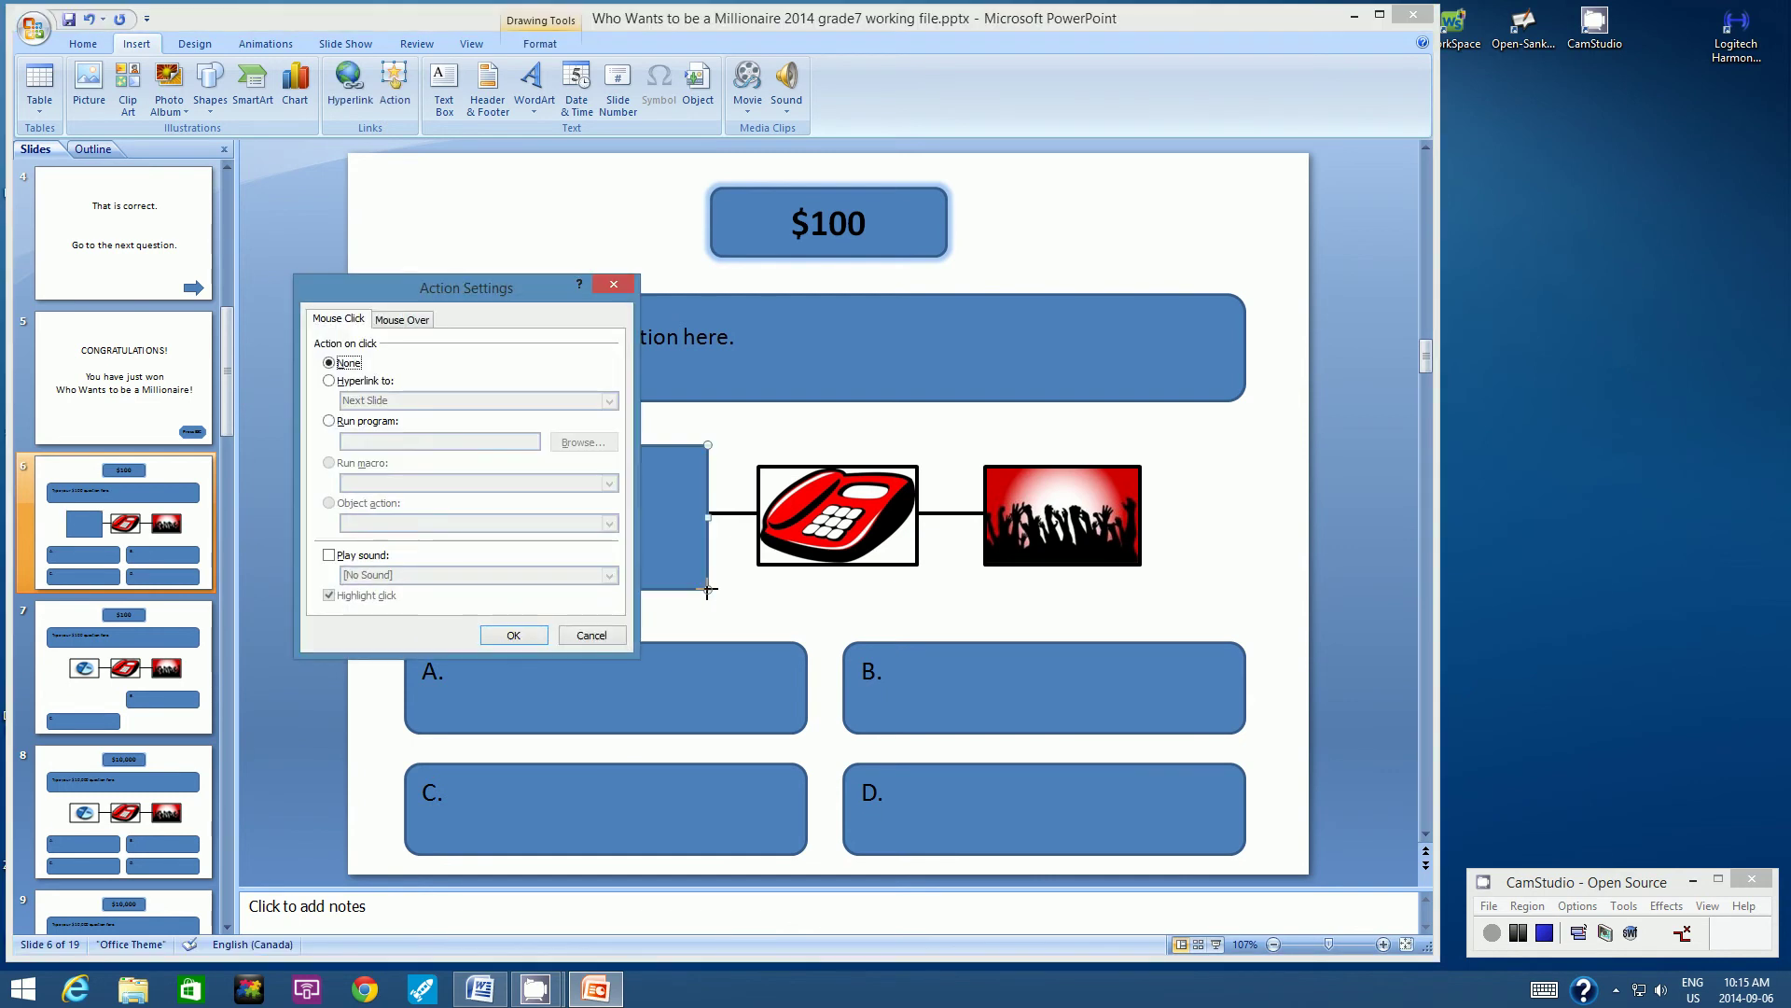
click(334, 382)
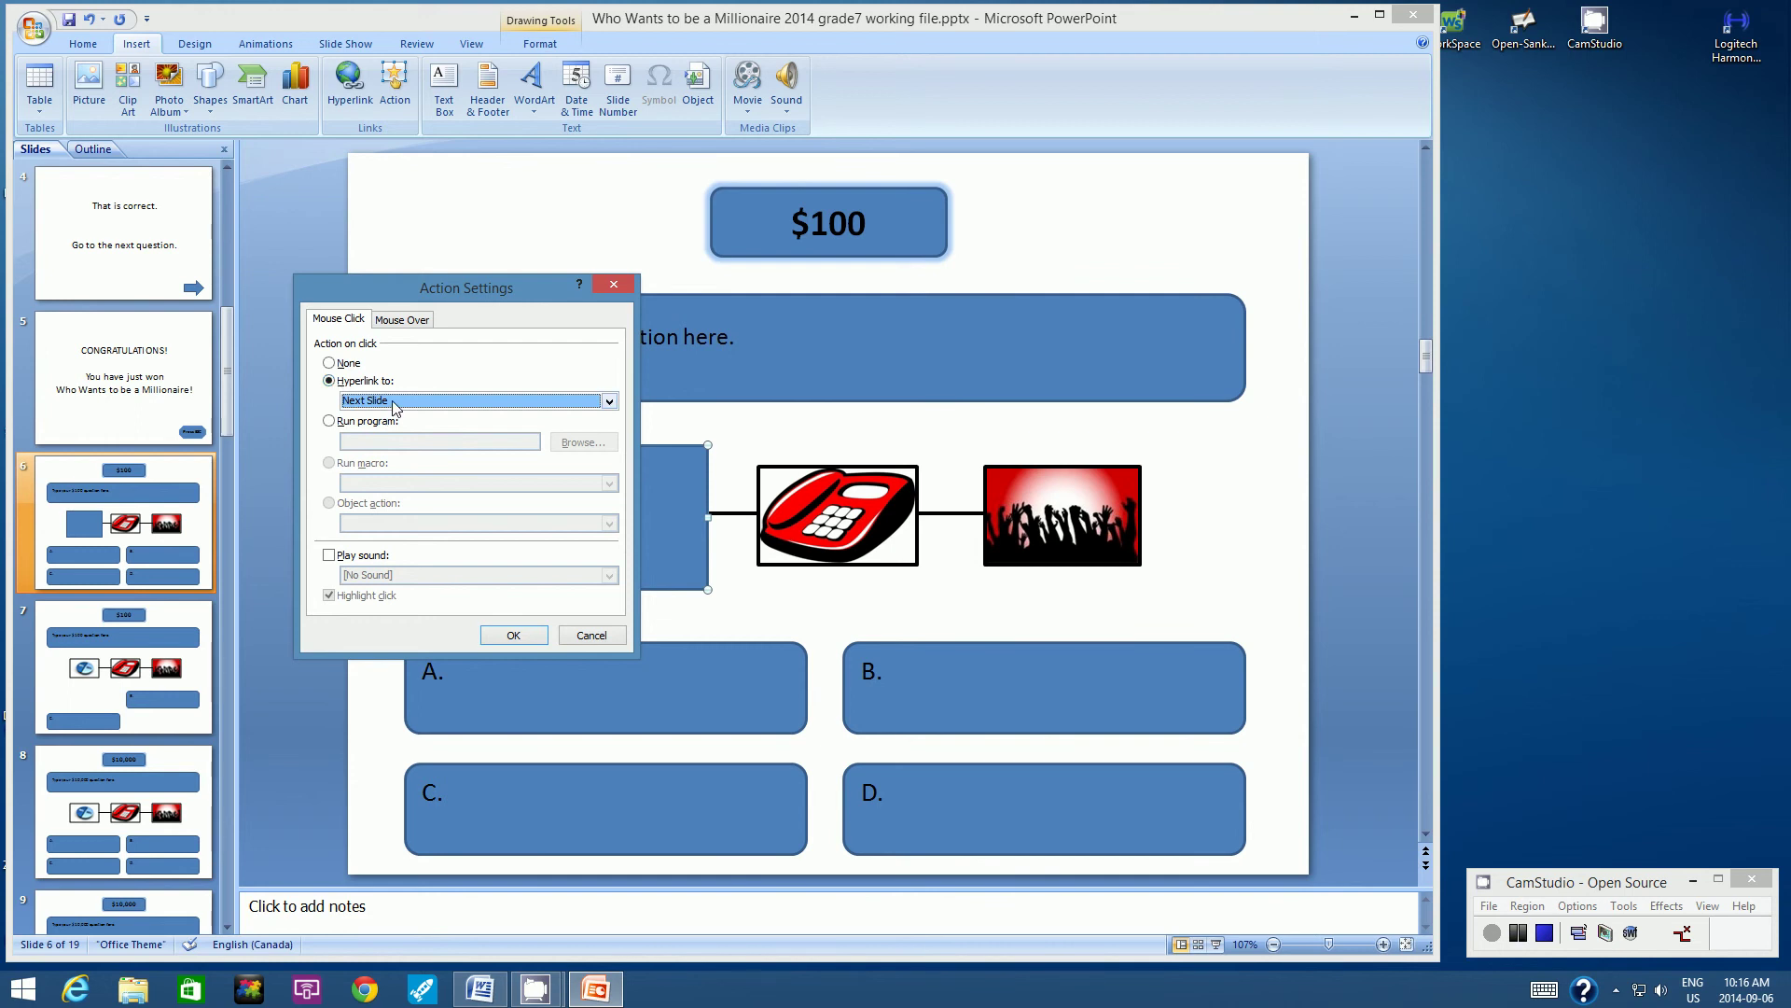
click(515, 636)
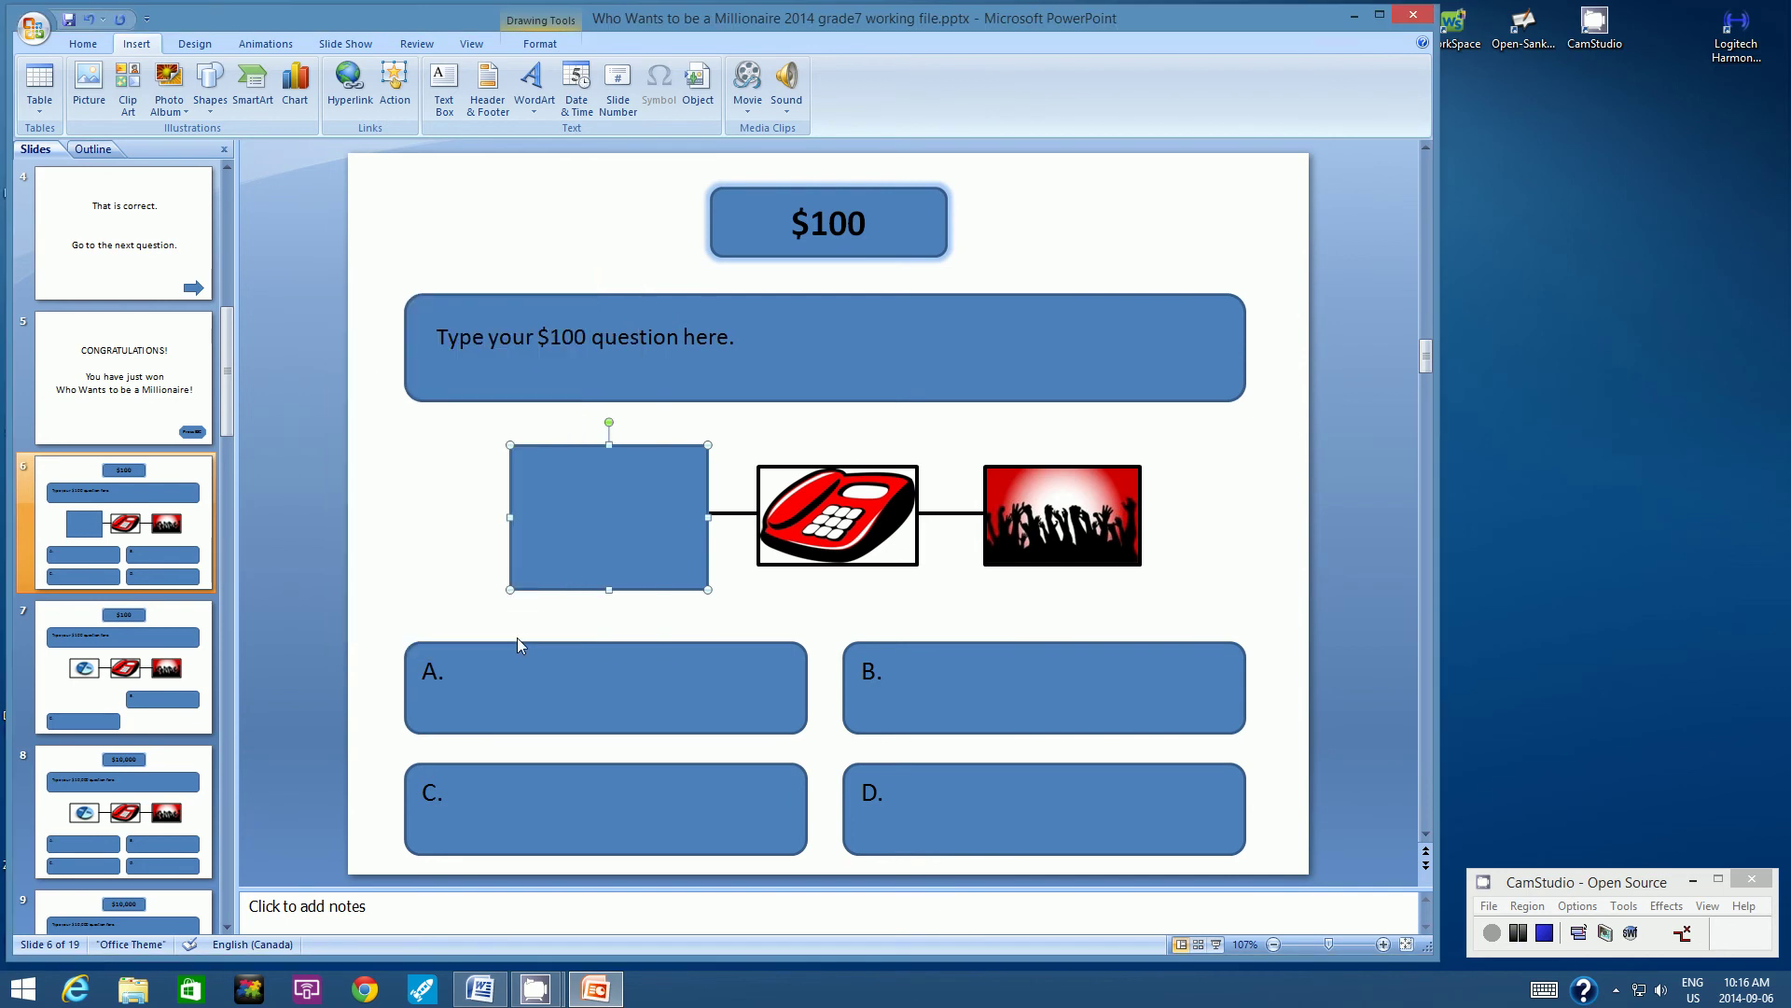
Step: Make the action button over the 50/50 picture on slide 6 invisible with no fill and no outline
click(540, 43)
click(703, 70)
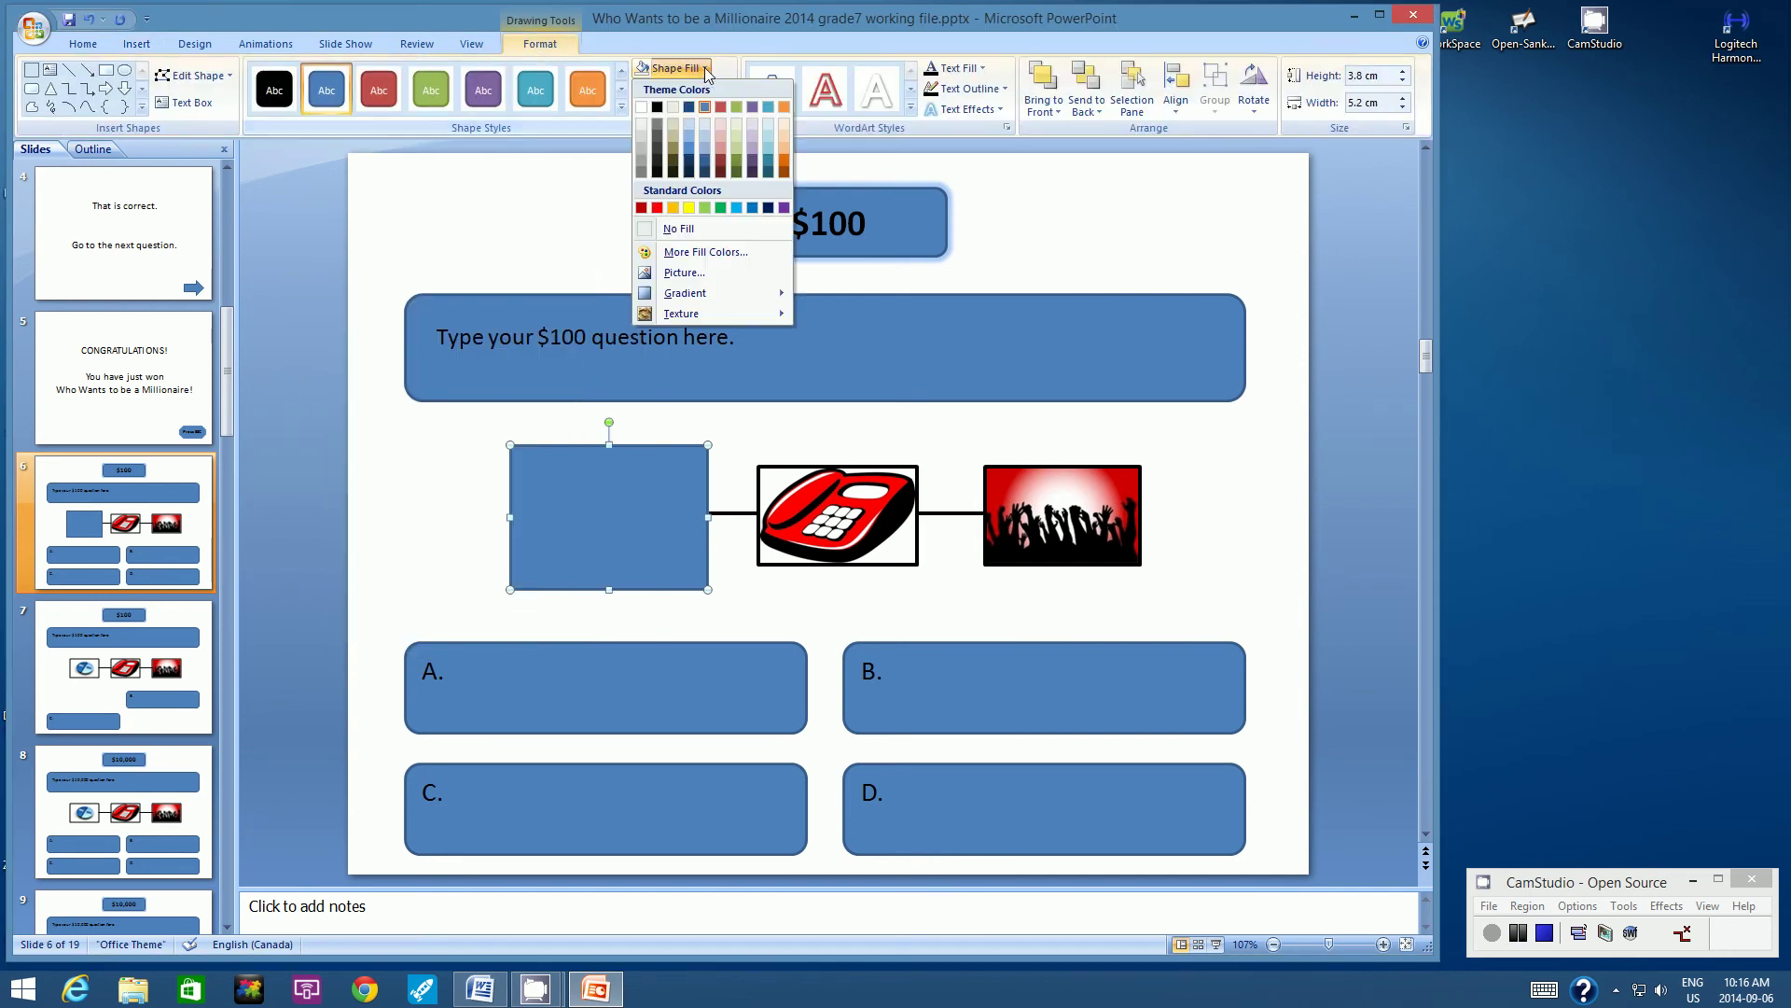
click(644, 238)
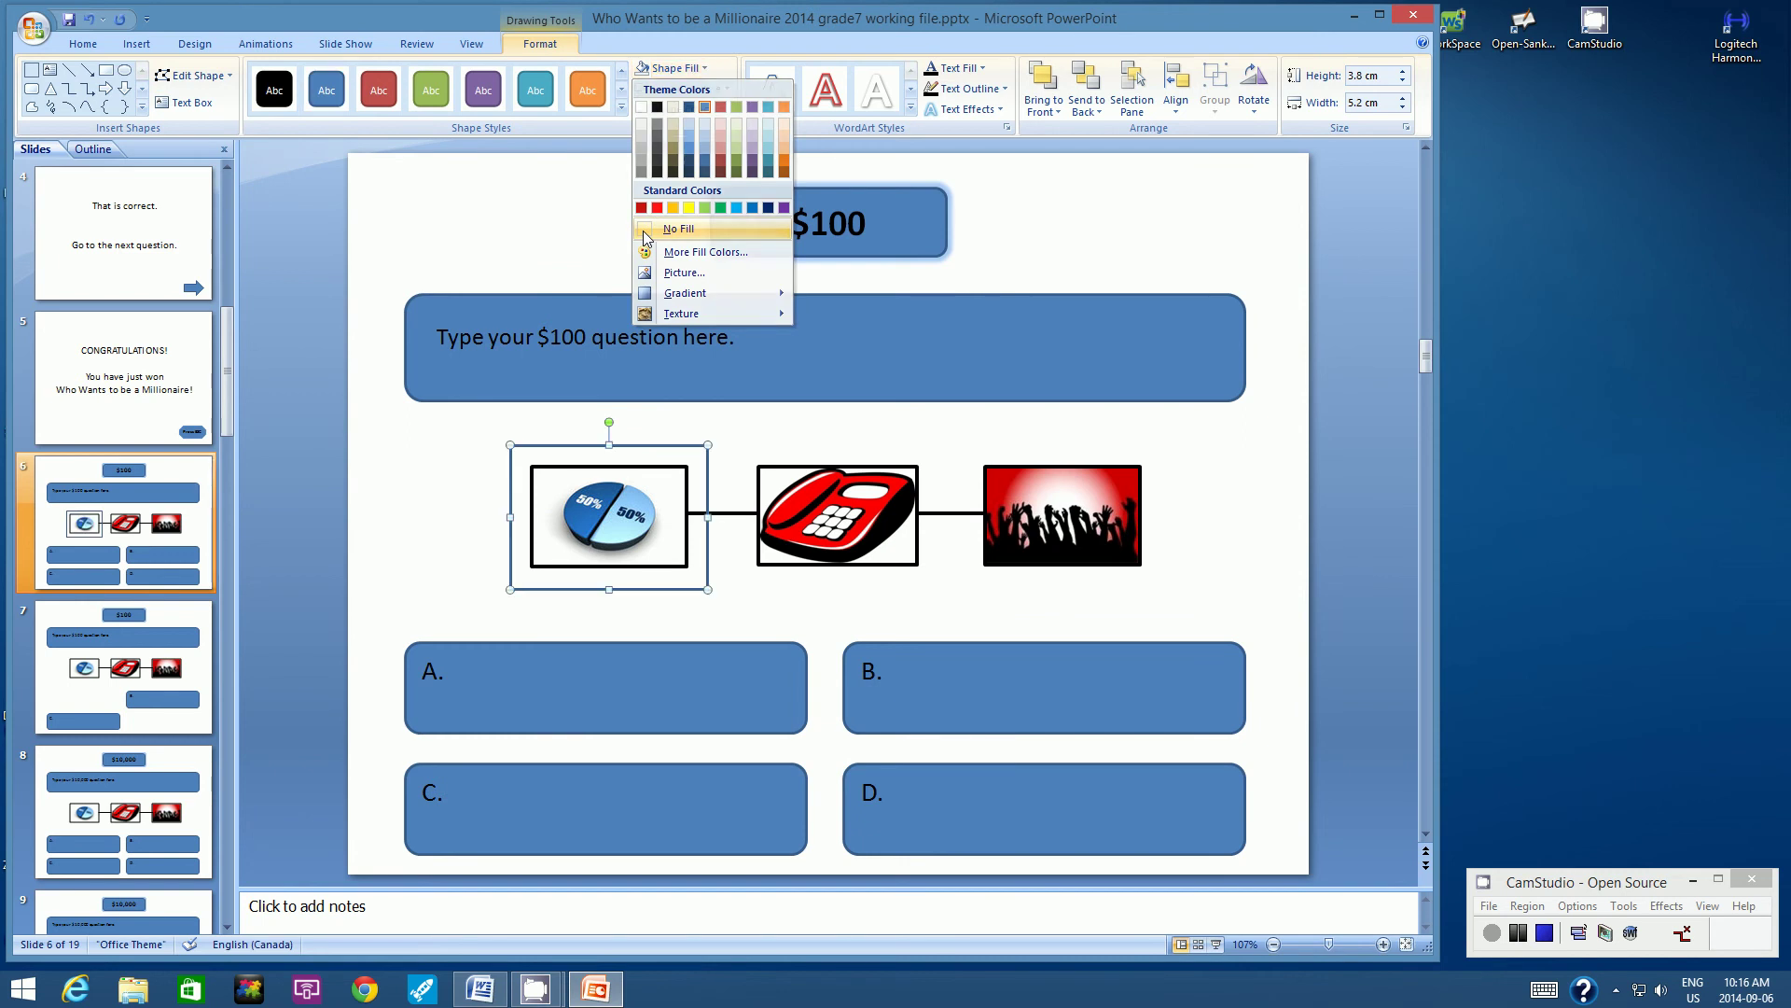
click(726, 89)
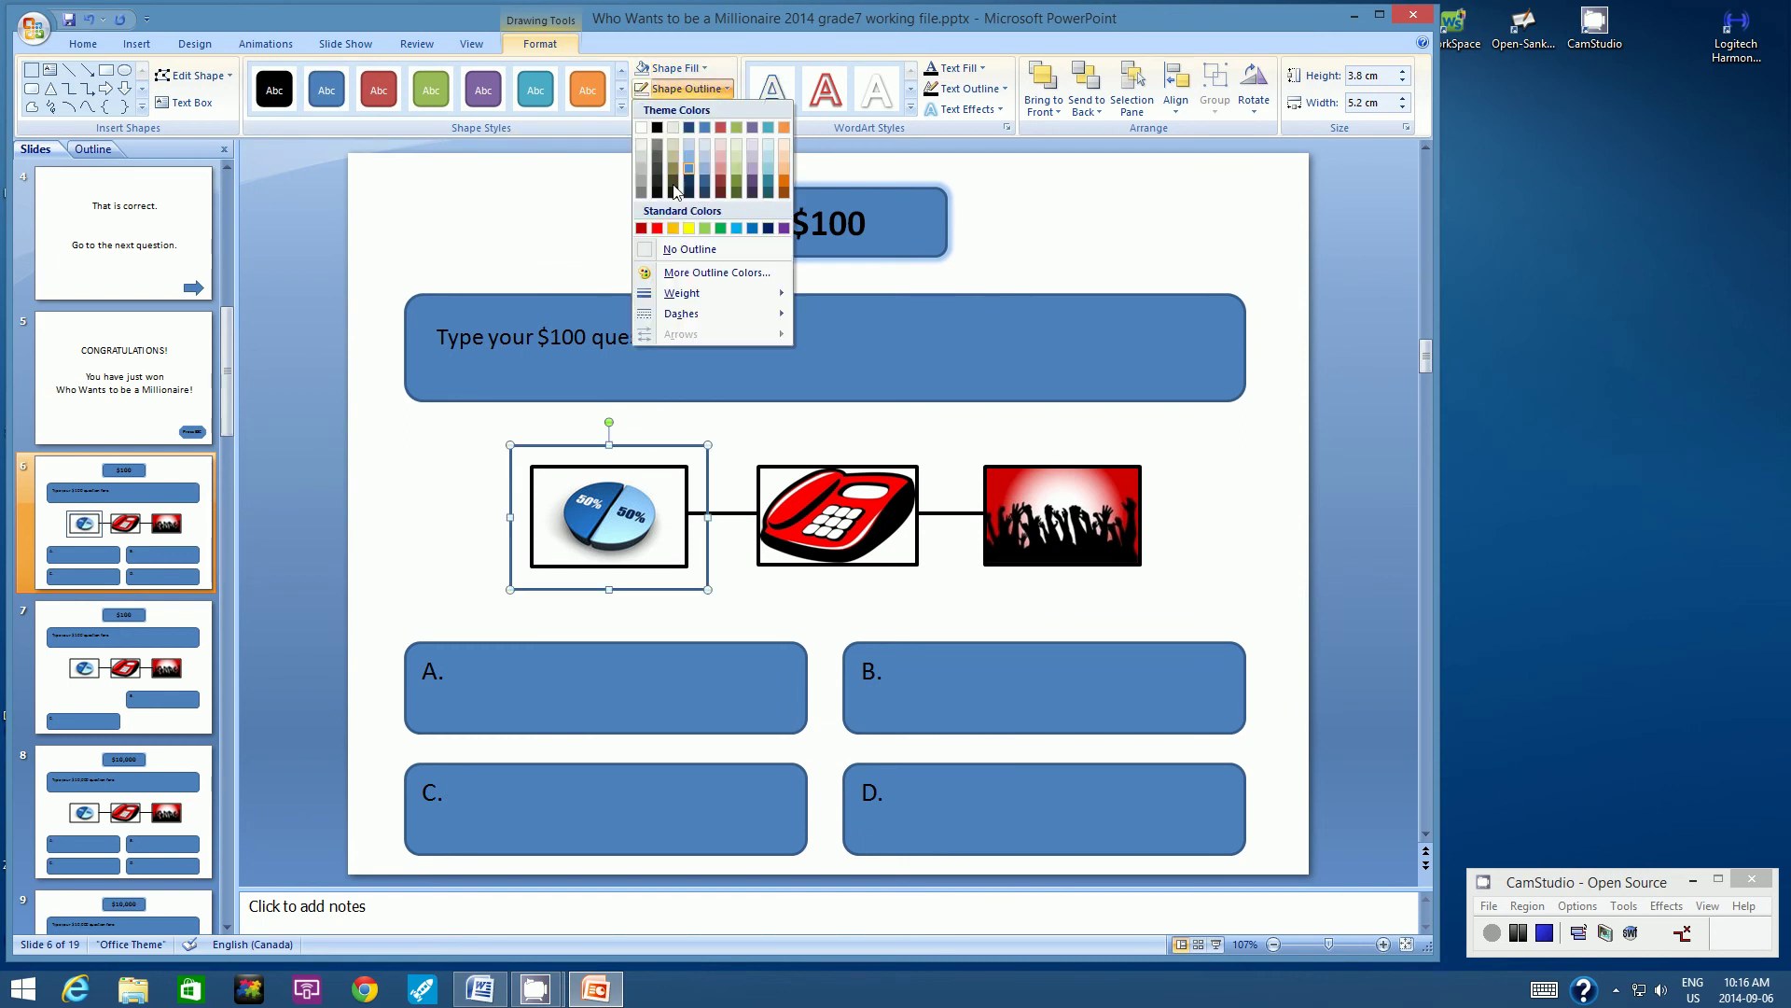
click(643, 250)
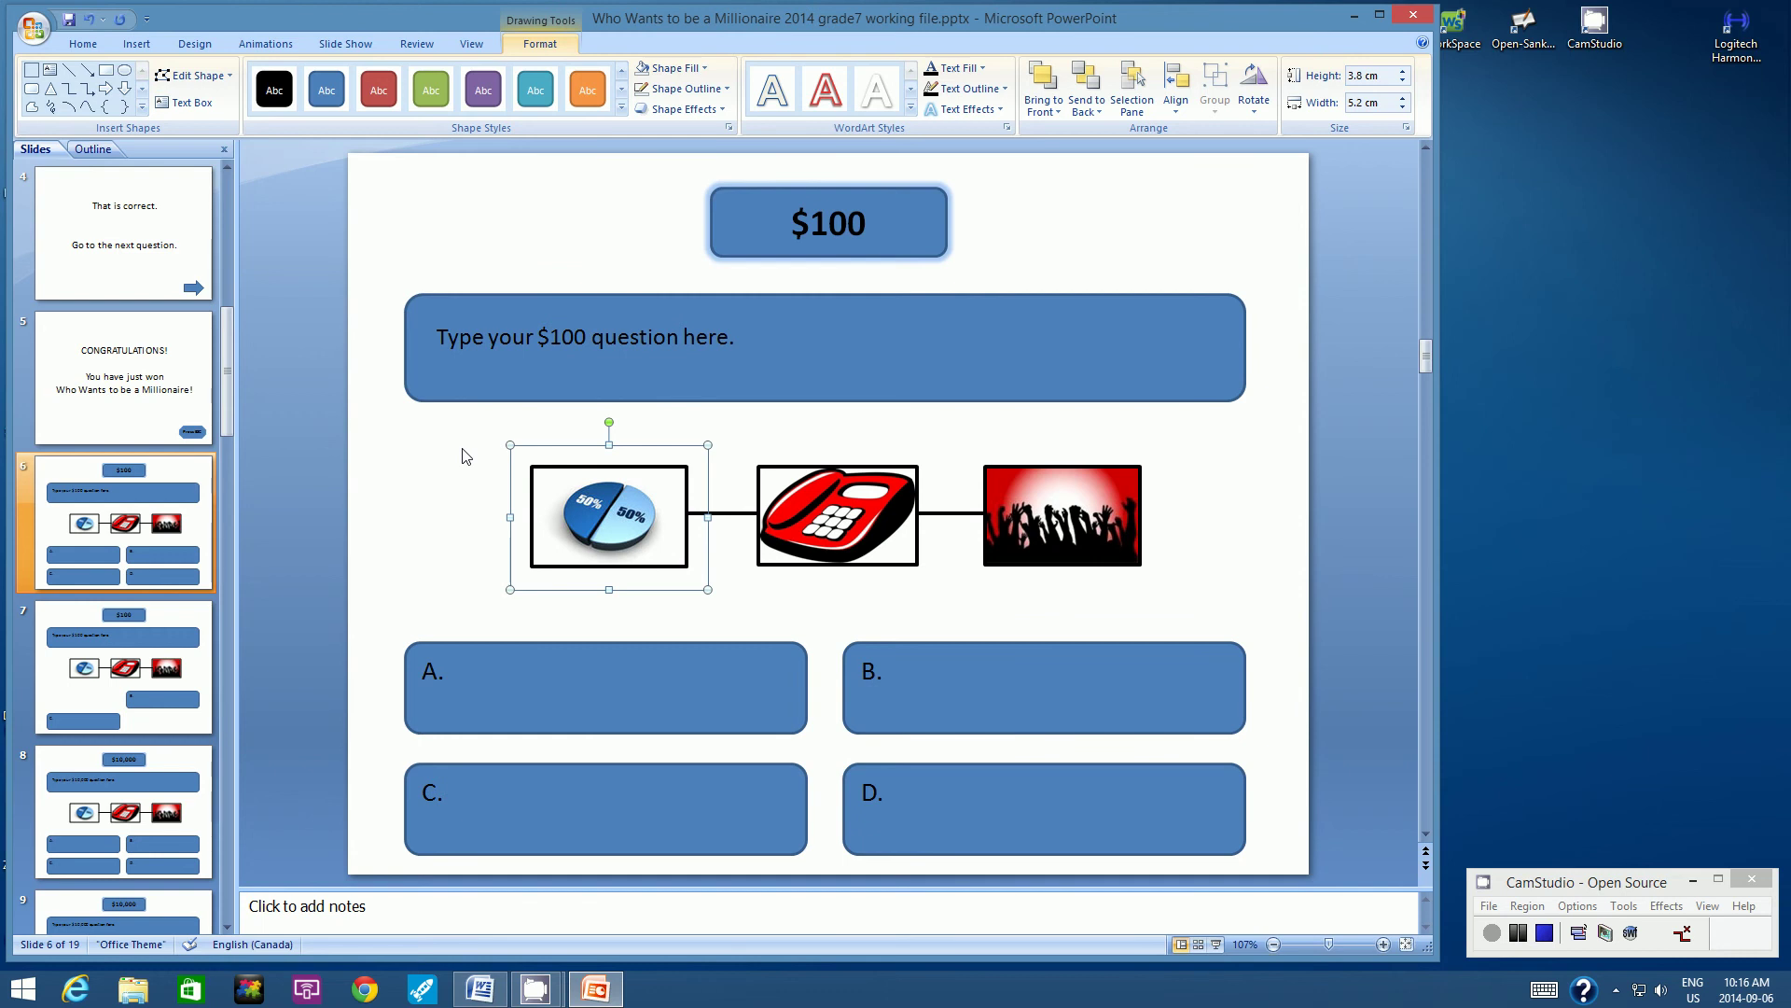
Step: Copy the invisible 50/50 button from slide 6 and paste it onto slide 8, the $10,000 question
click(82, 49)
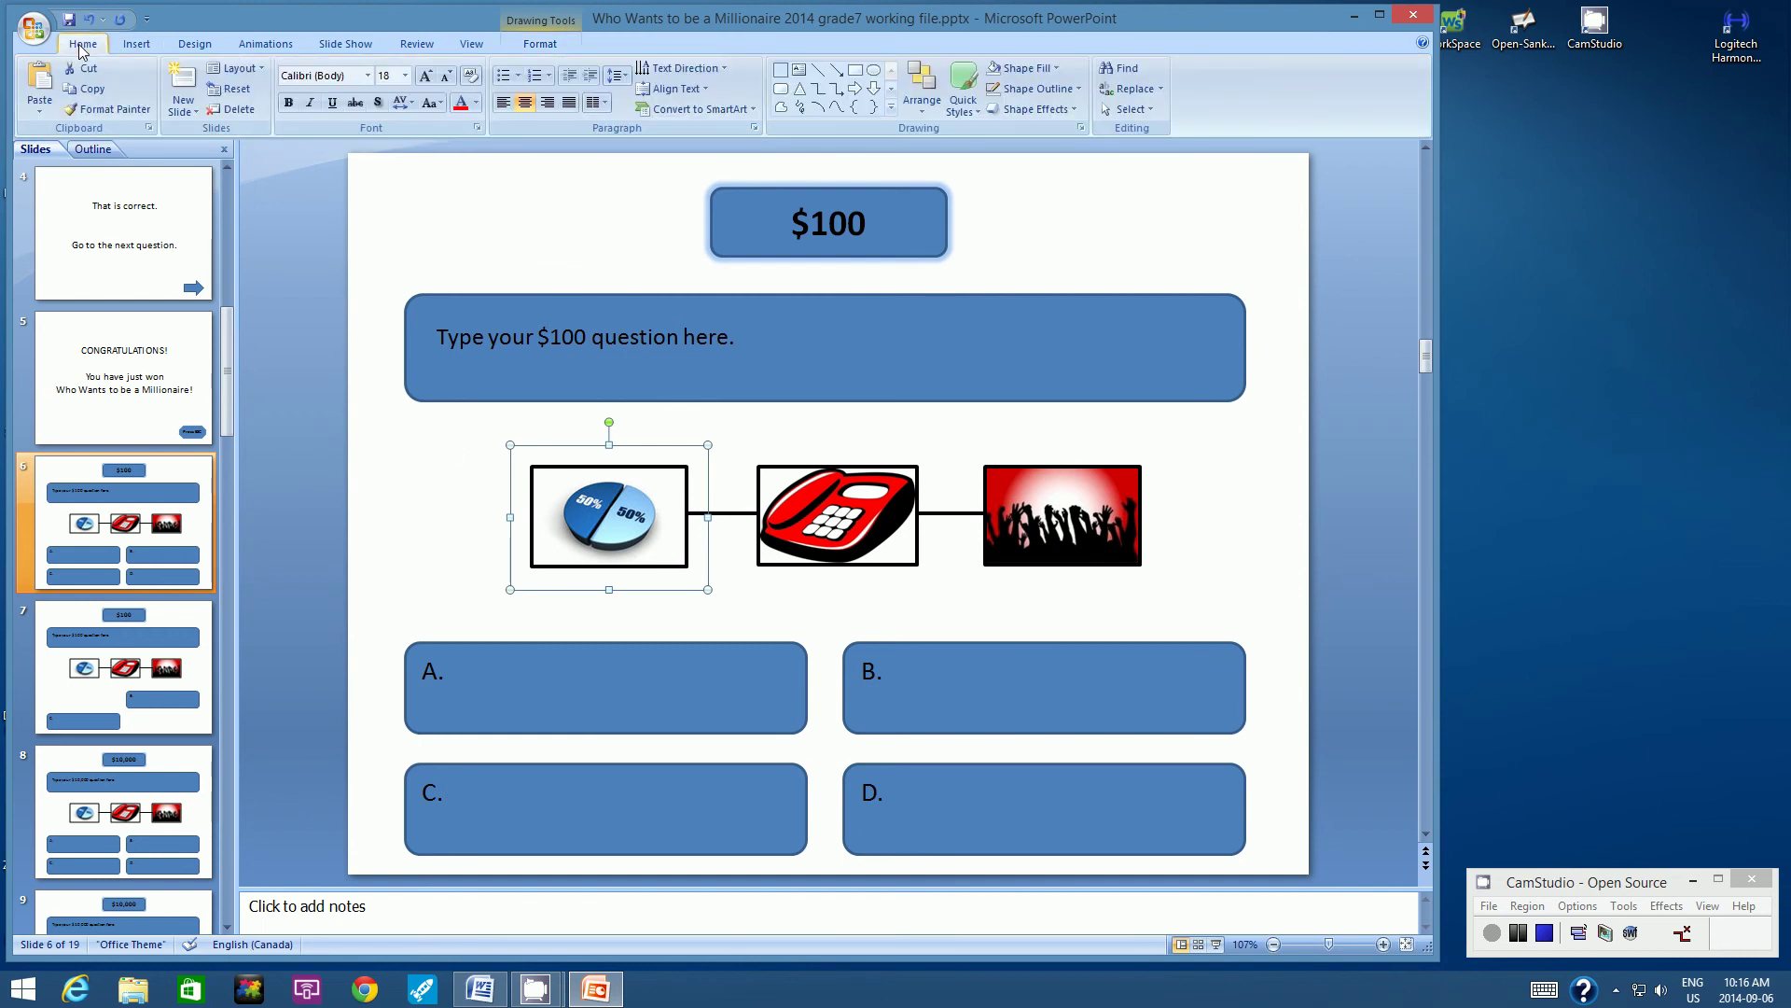
click(95, 93)
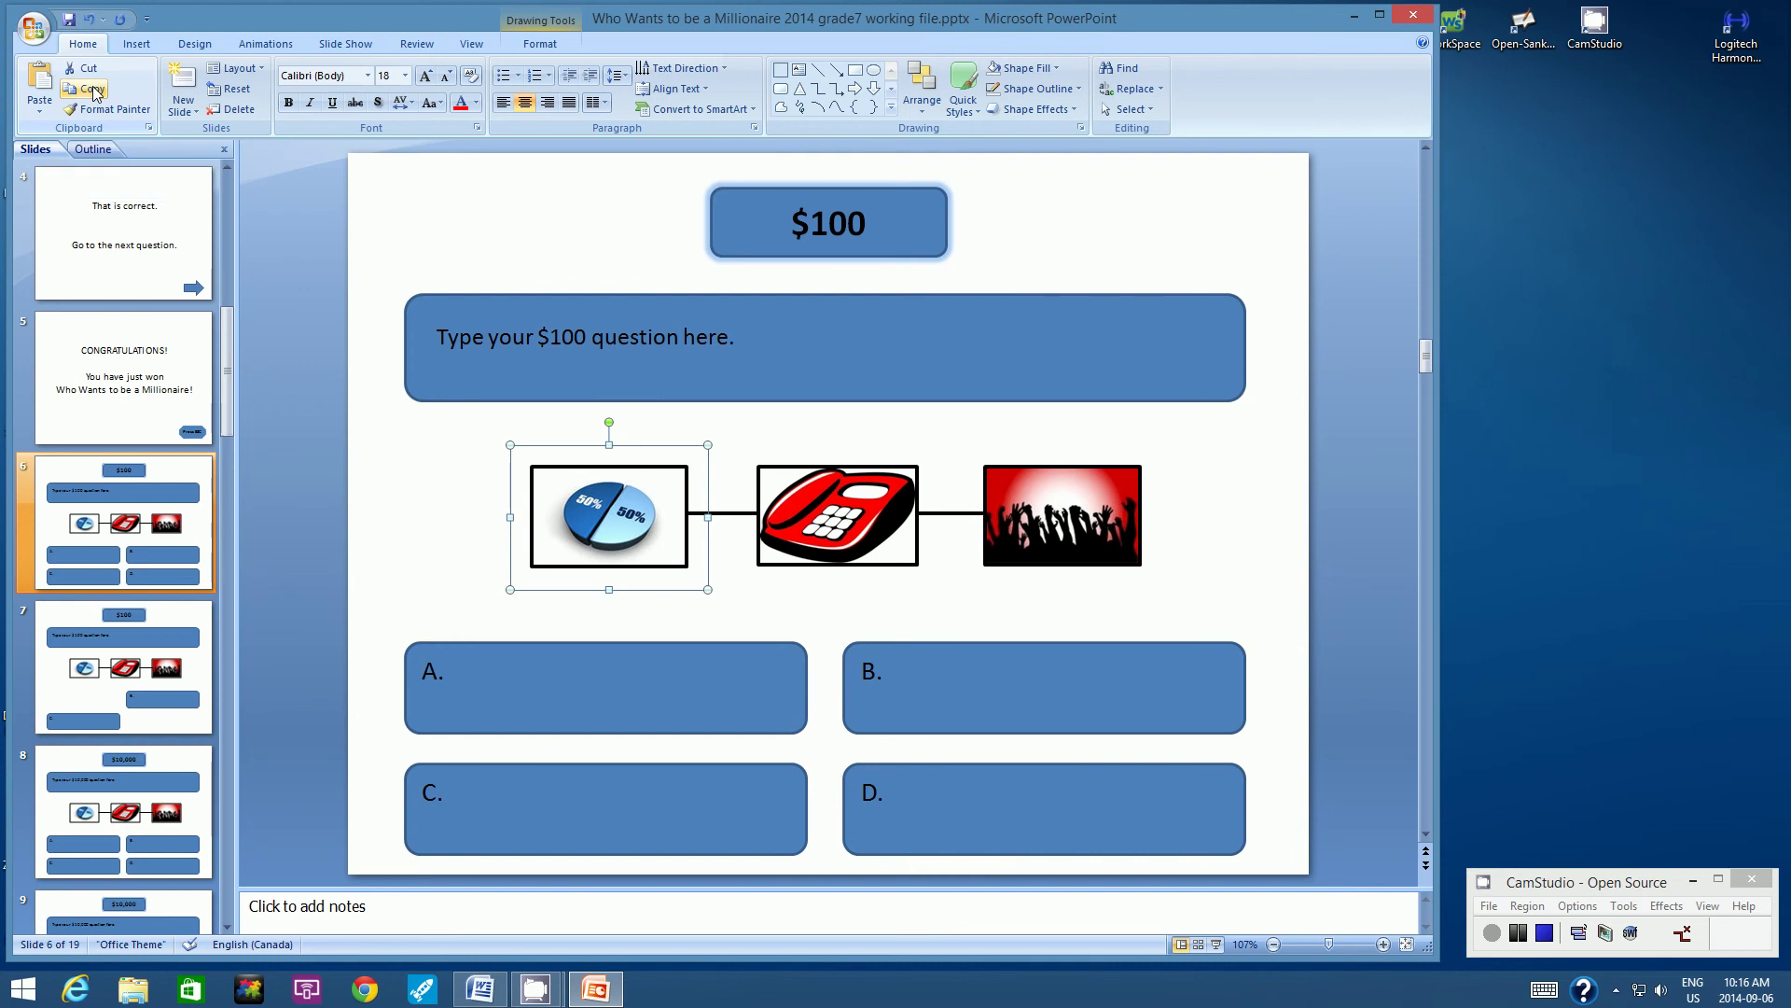
click(53, 758)
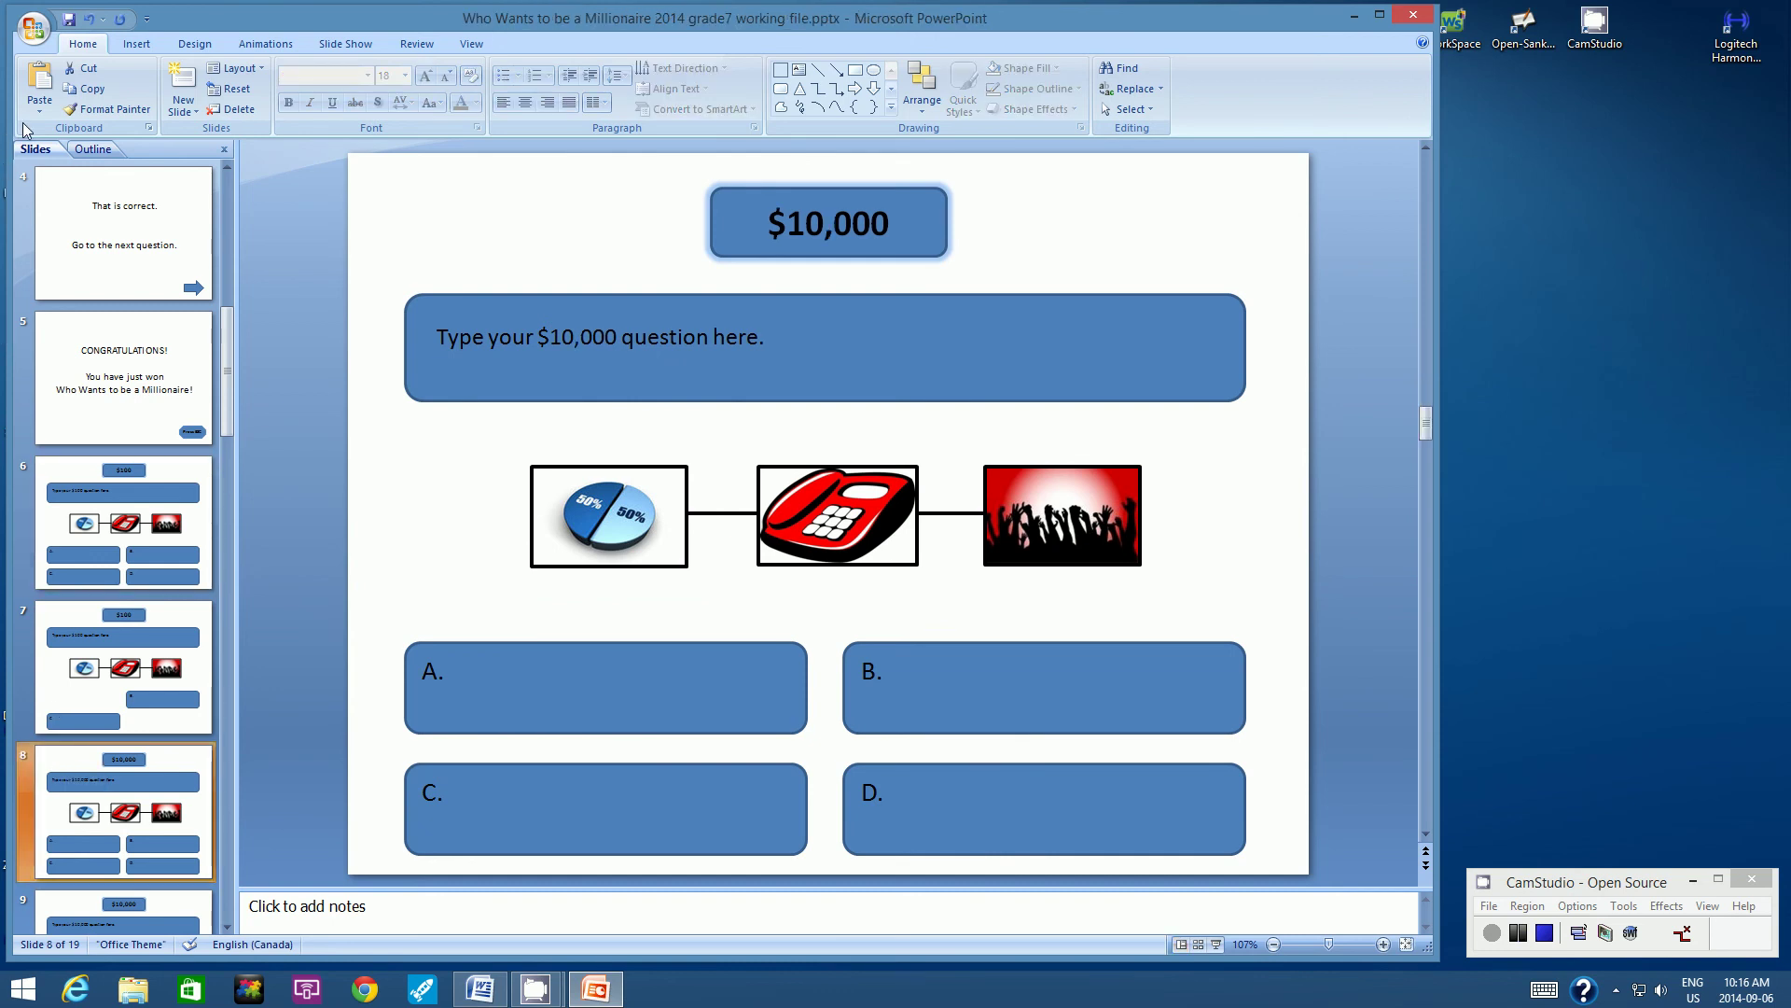
key(Tab)
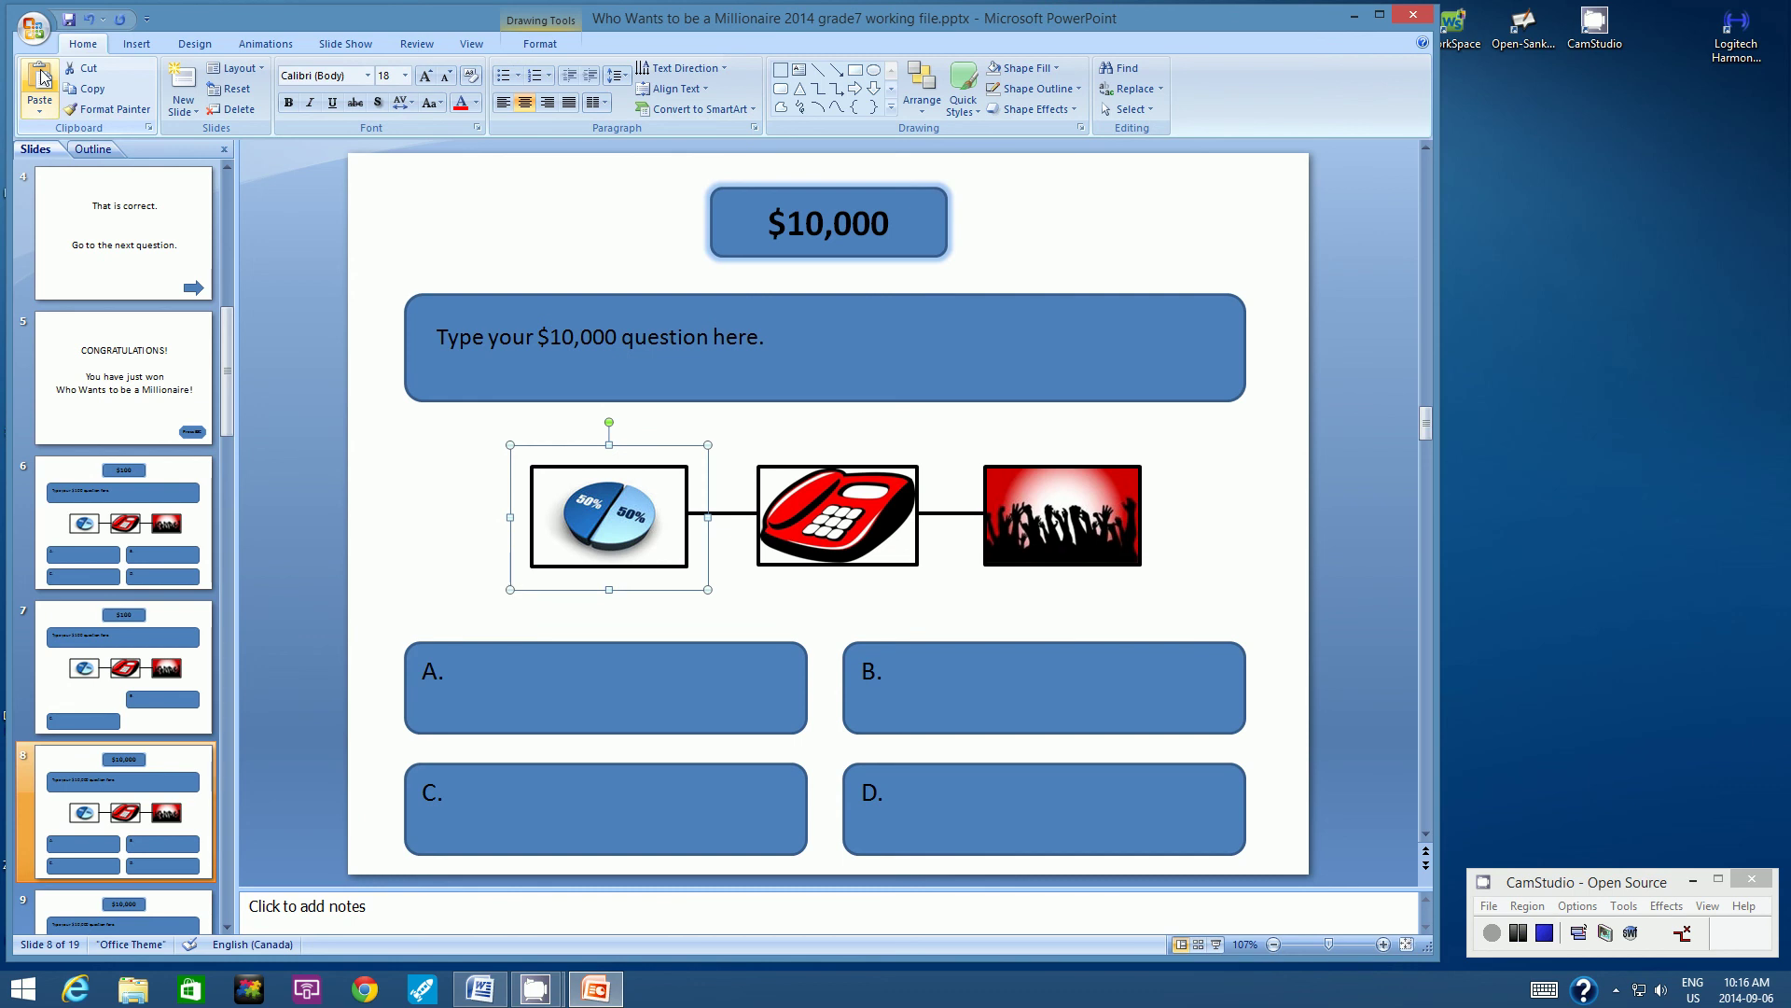
Step: Paste the invisible 50/50 button over the 50/50 picture on slide 10, the $100,000 question
click(229, 927)
click(229, 927)
click(229, 927)
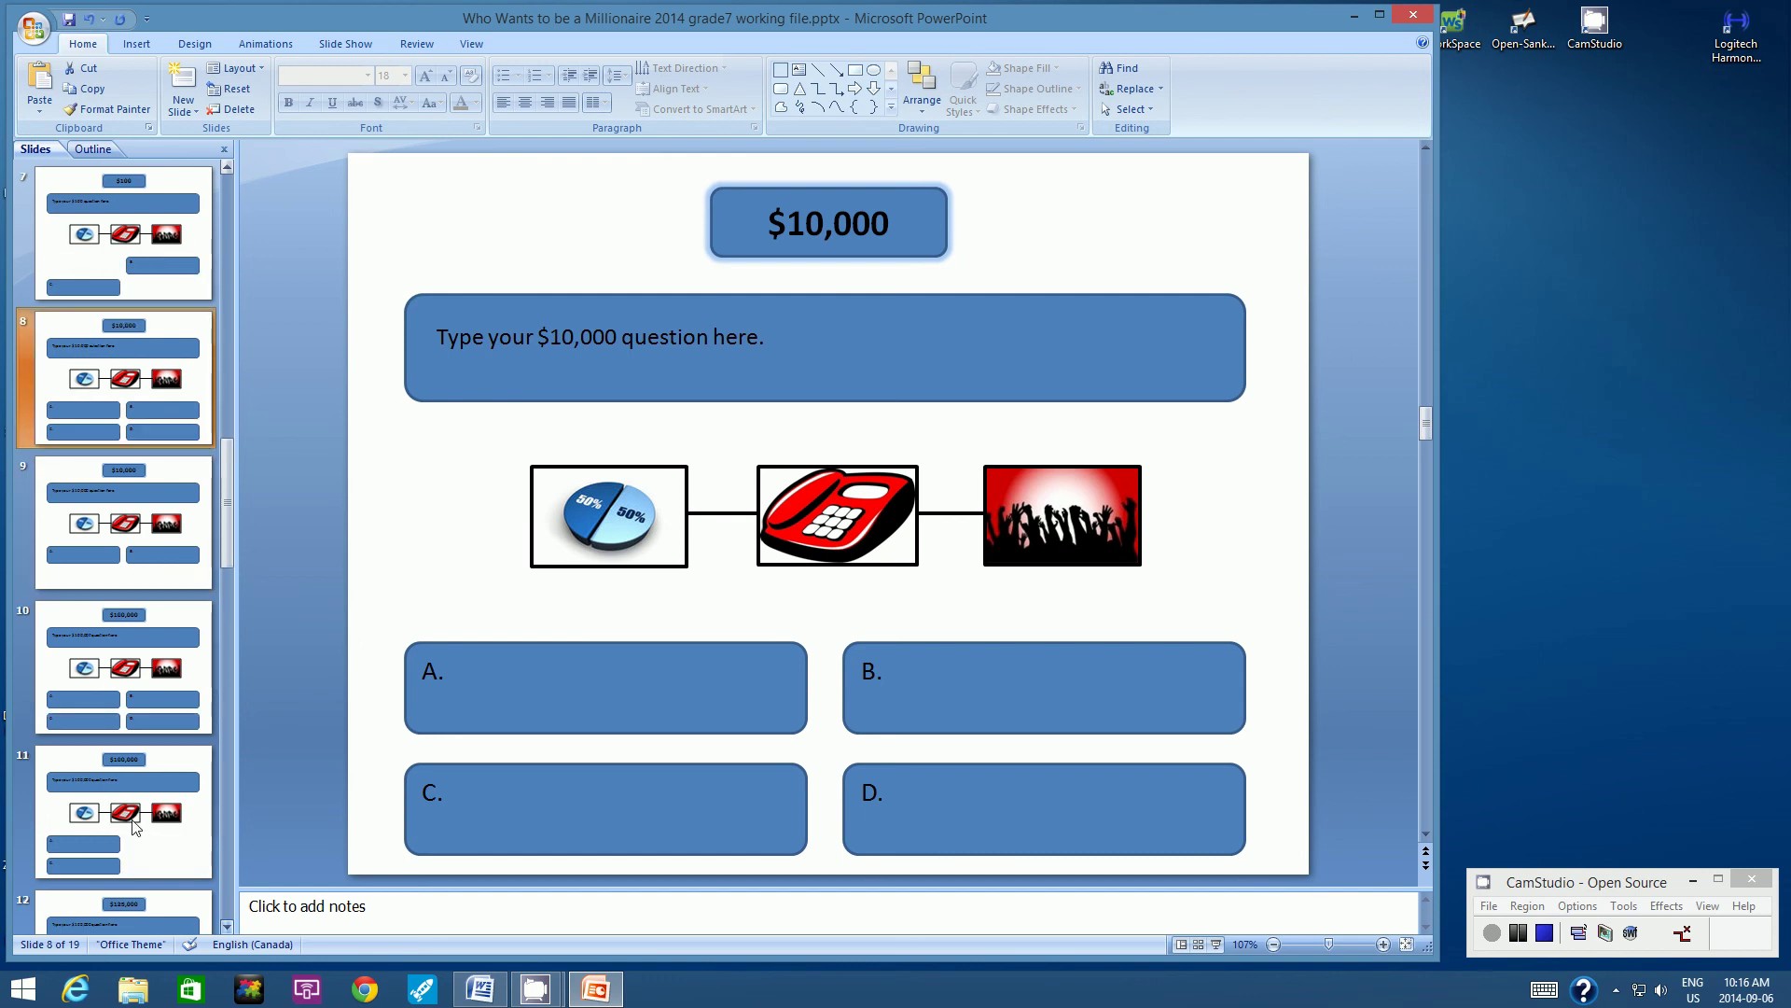
click(65, 612)
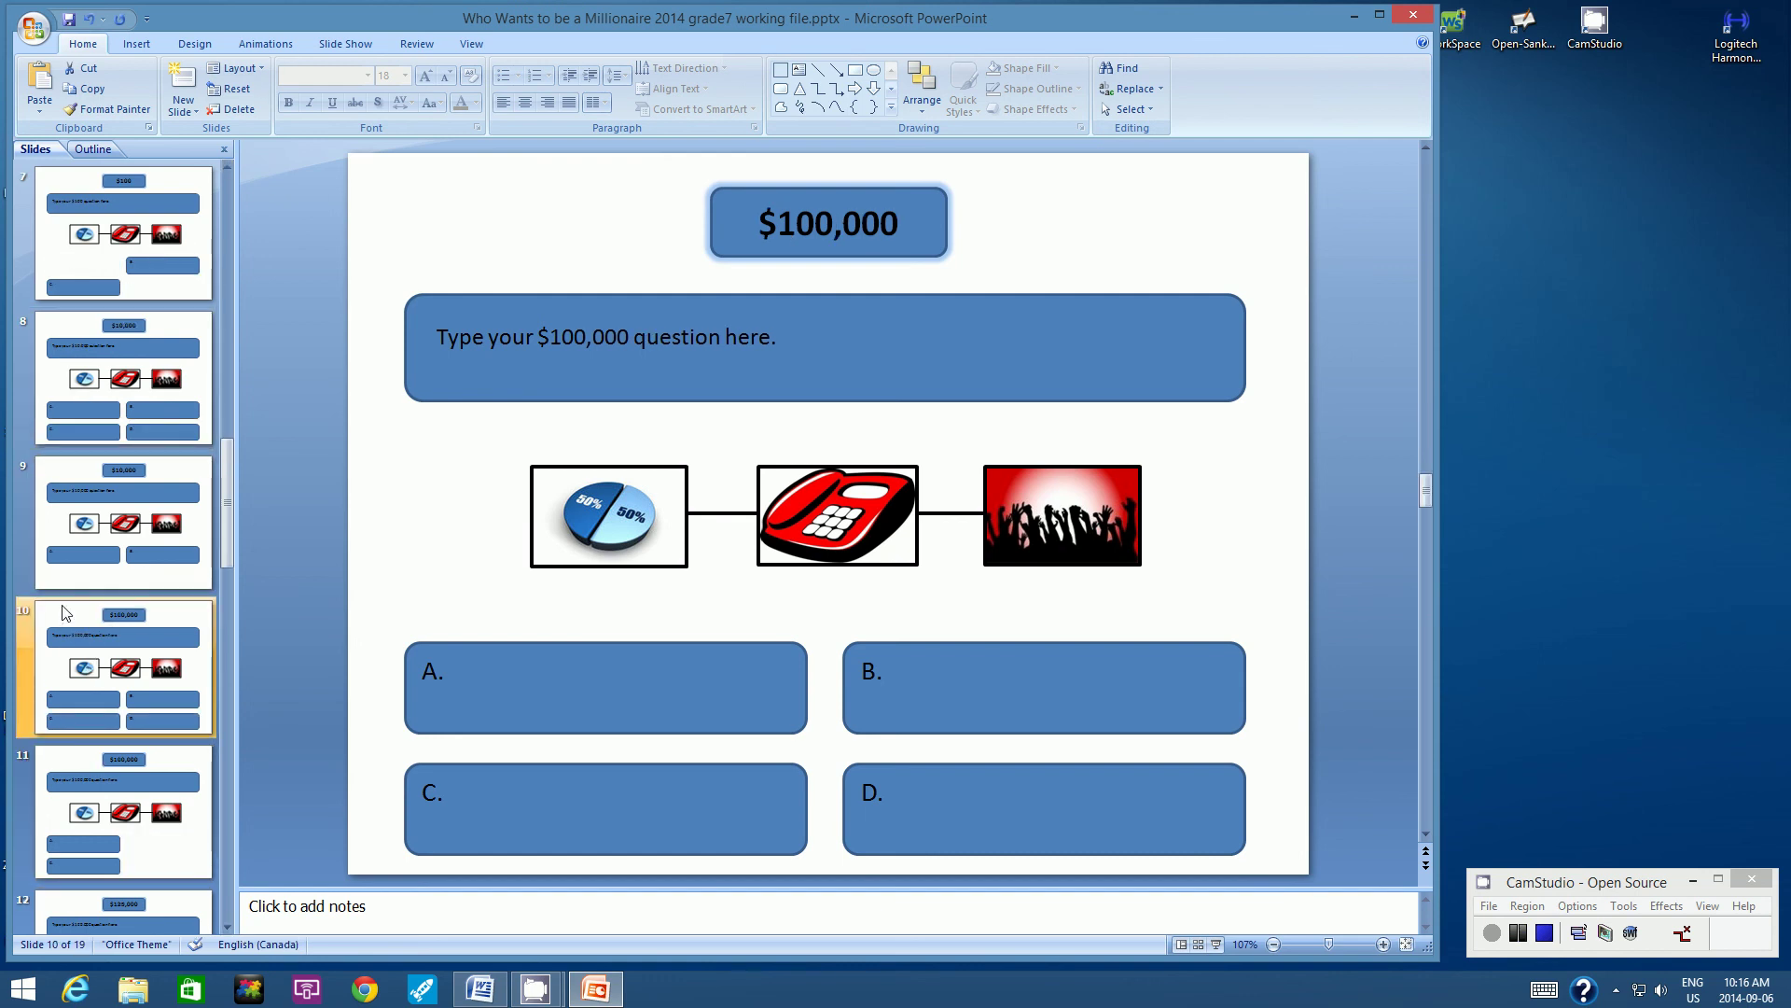
click(51, 78)
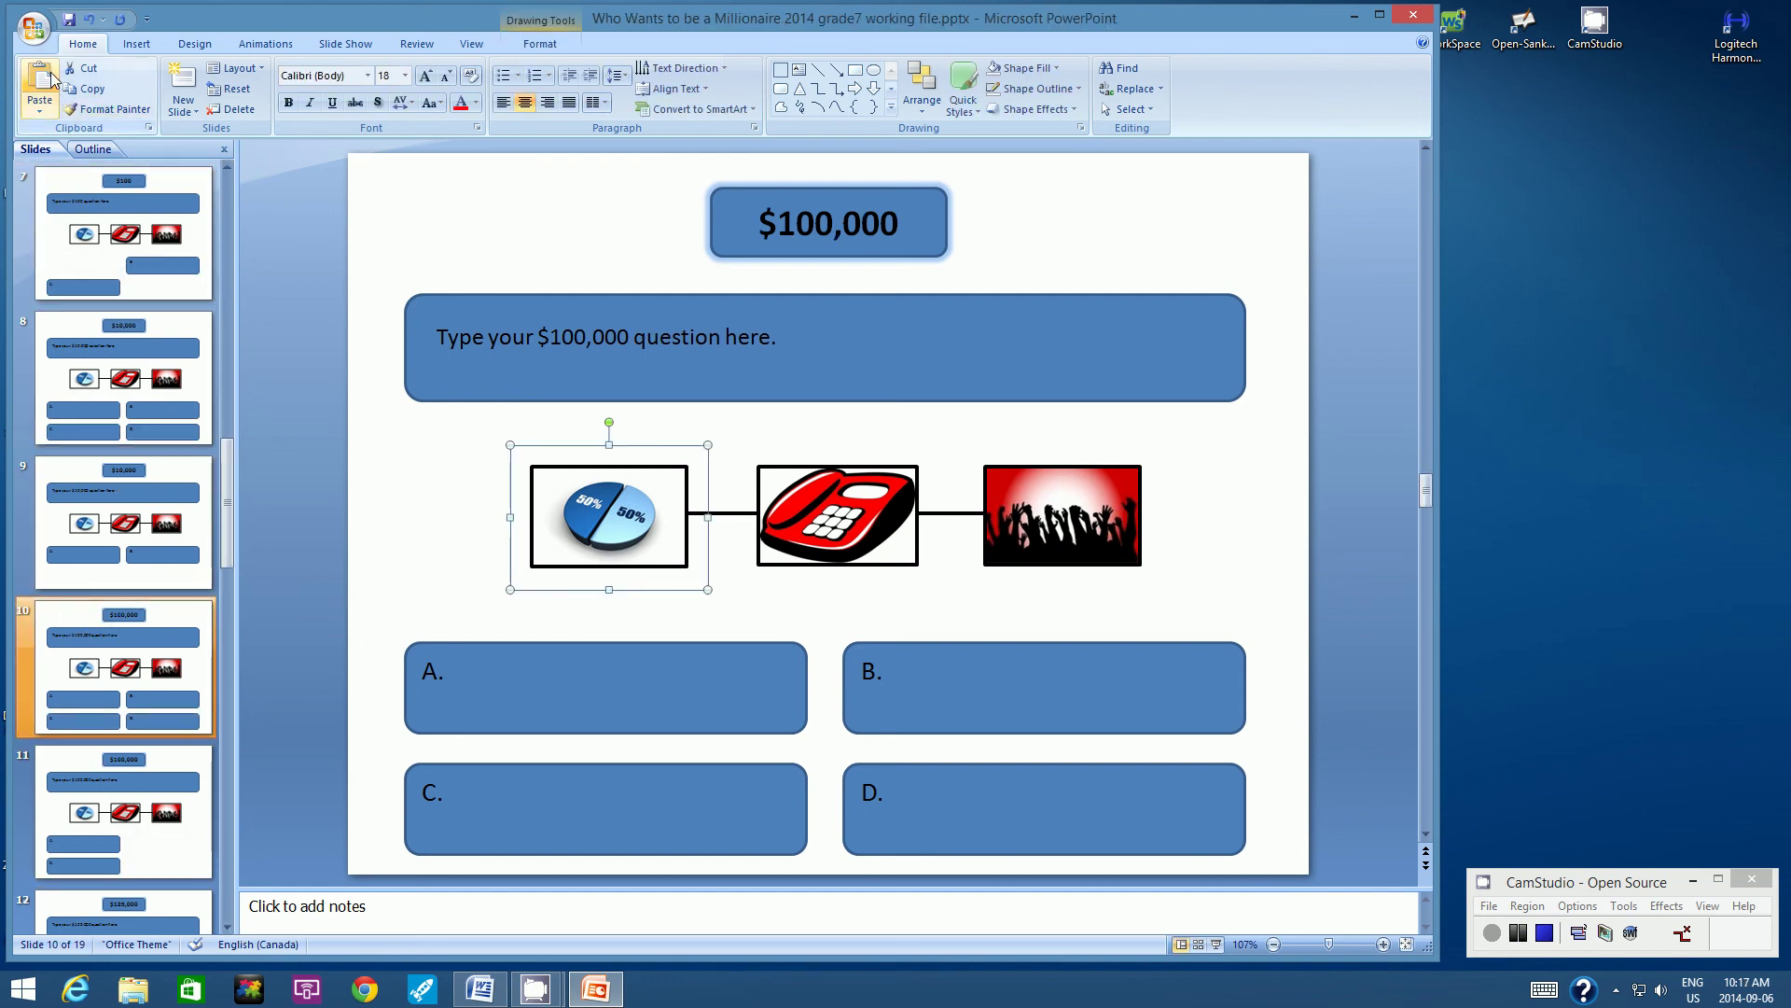
Step: Paste the invisible 50/50 button onto slide 12, the $125,000 question, and slide 14, the $250,000 question
scroll(229, 924, down, 2)
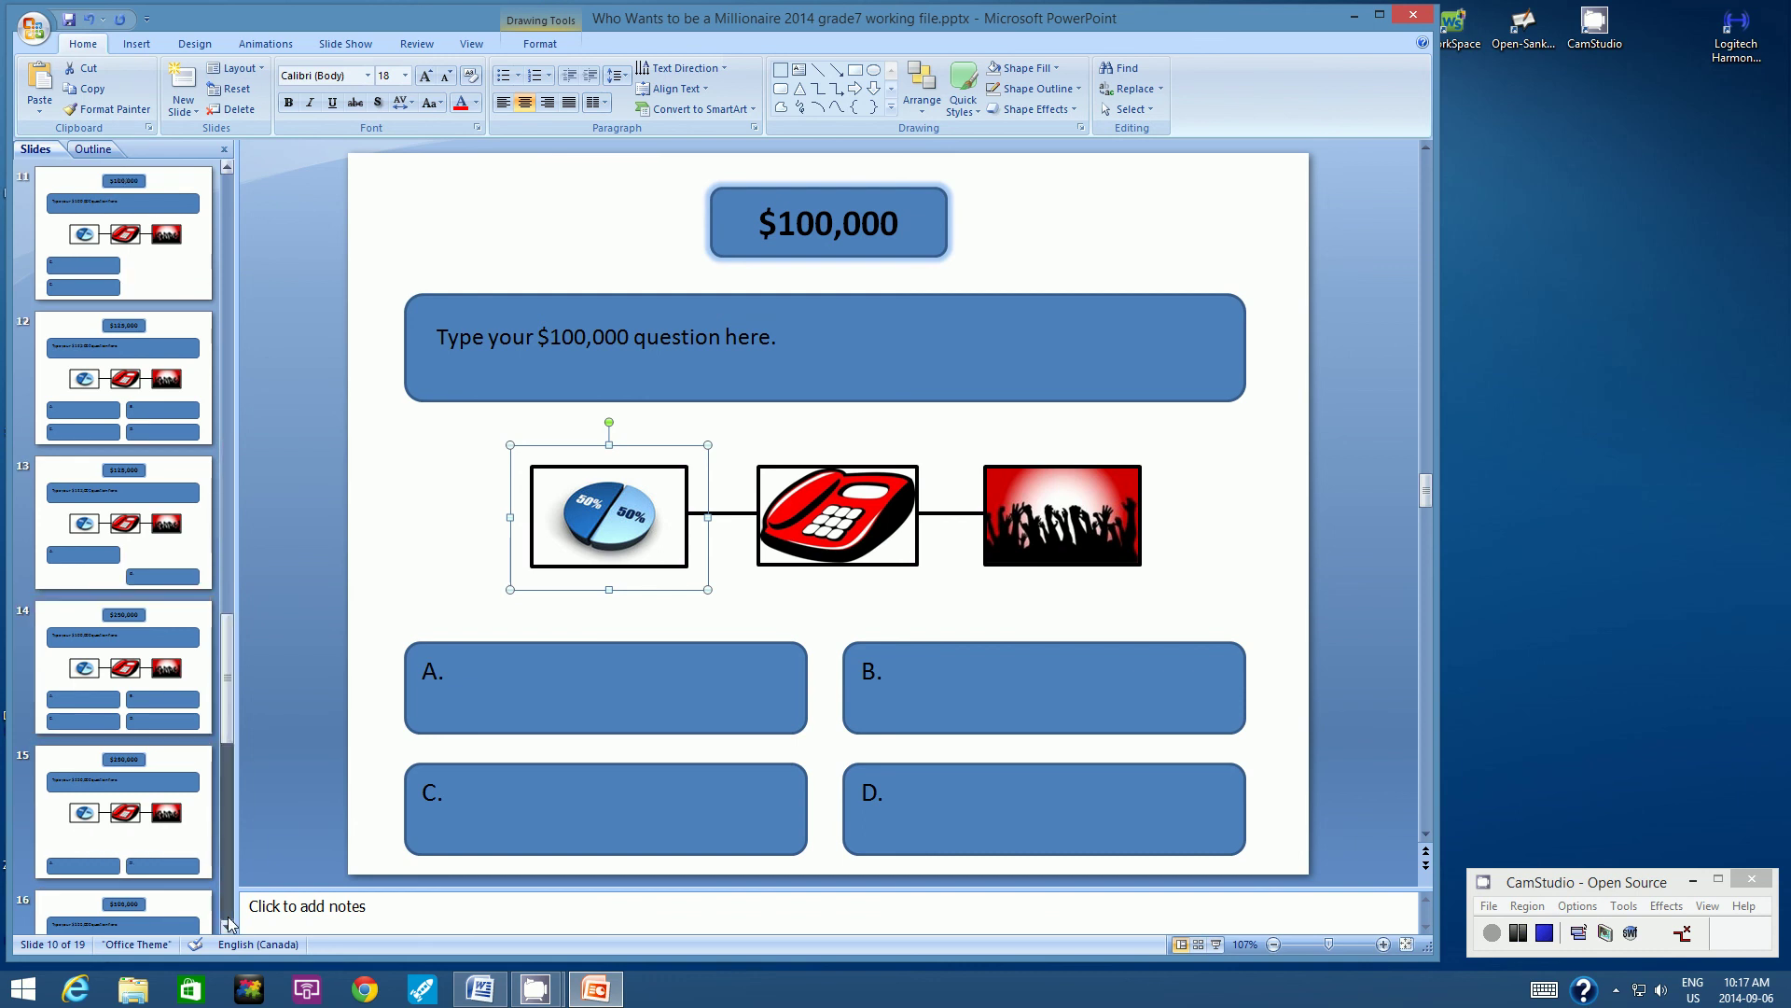
click(74, 329)
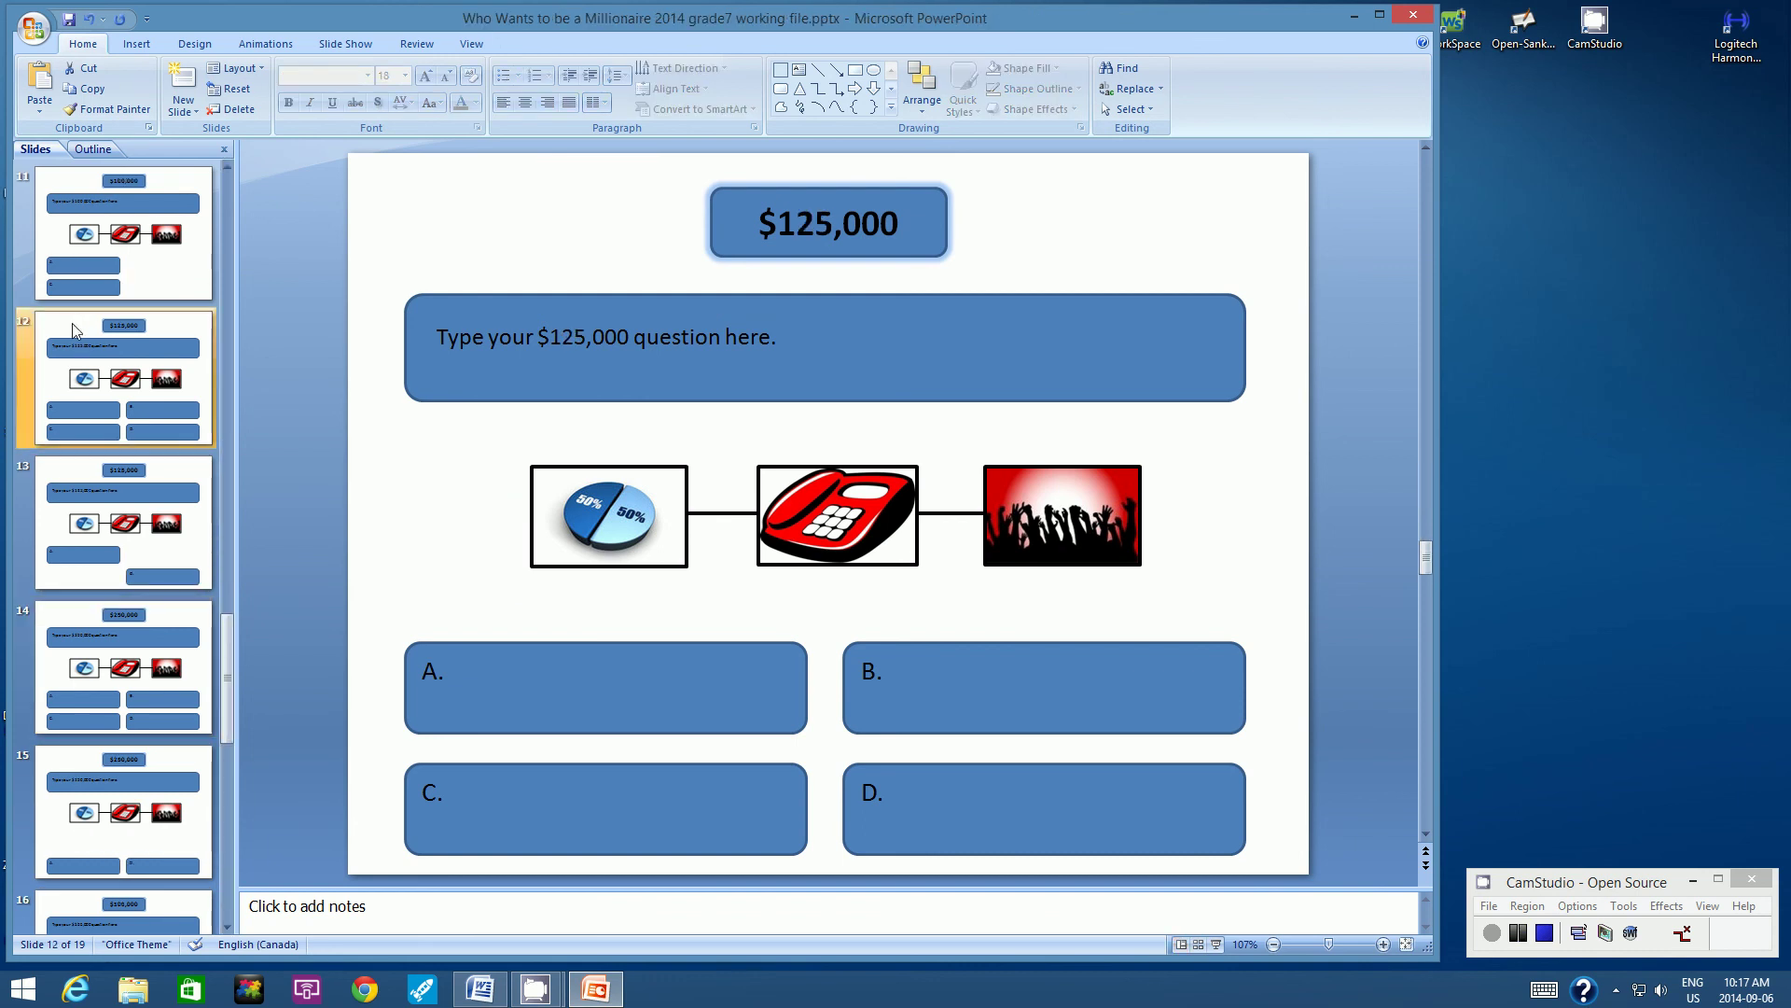
click(42, 78)
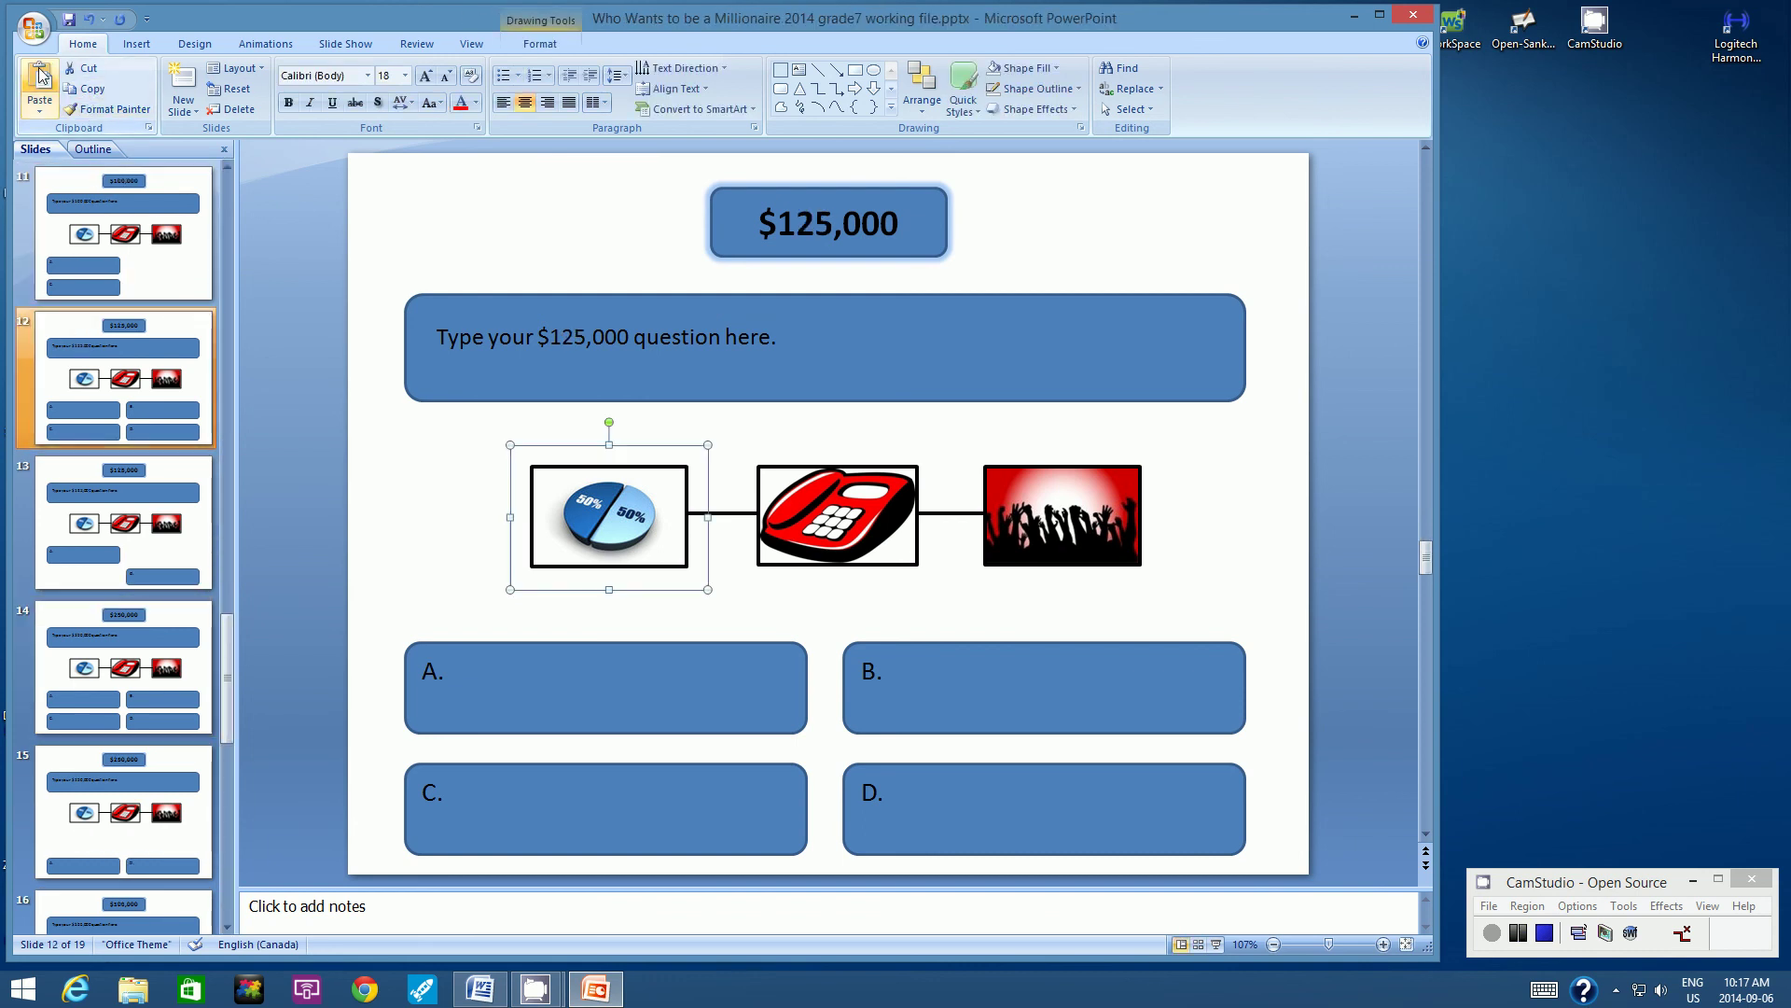
click(53, 614)
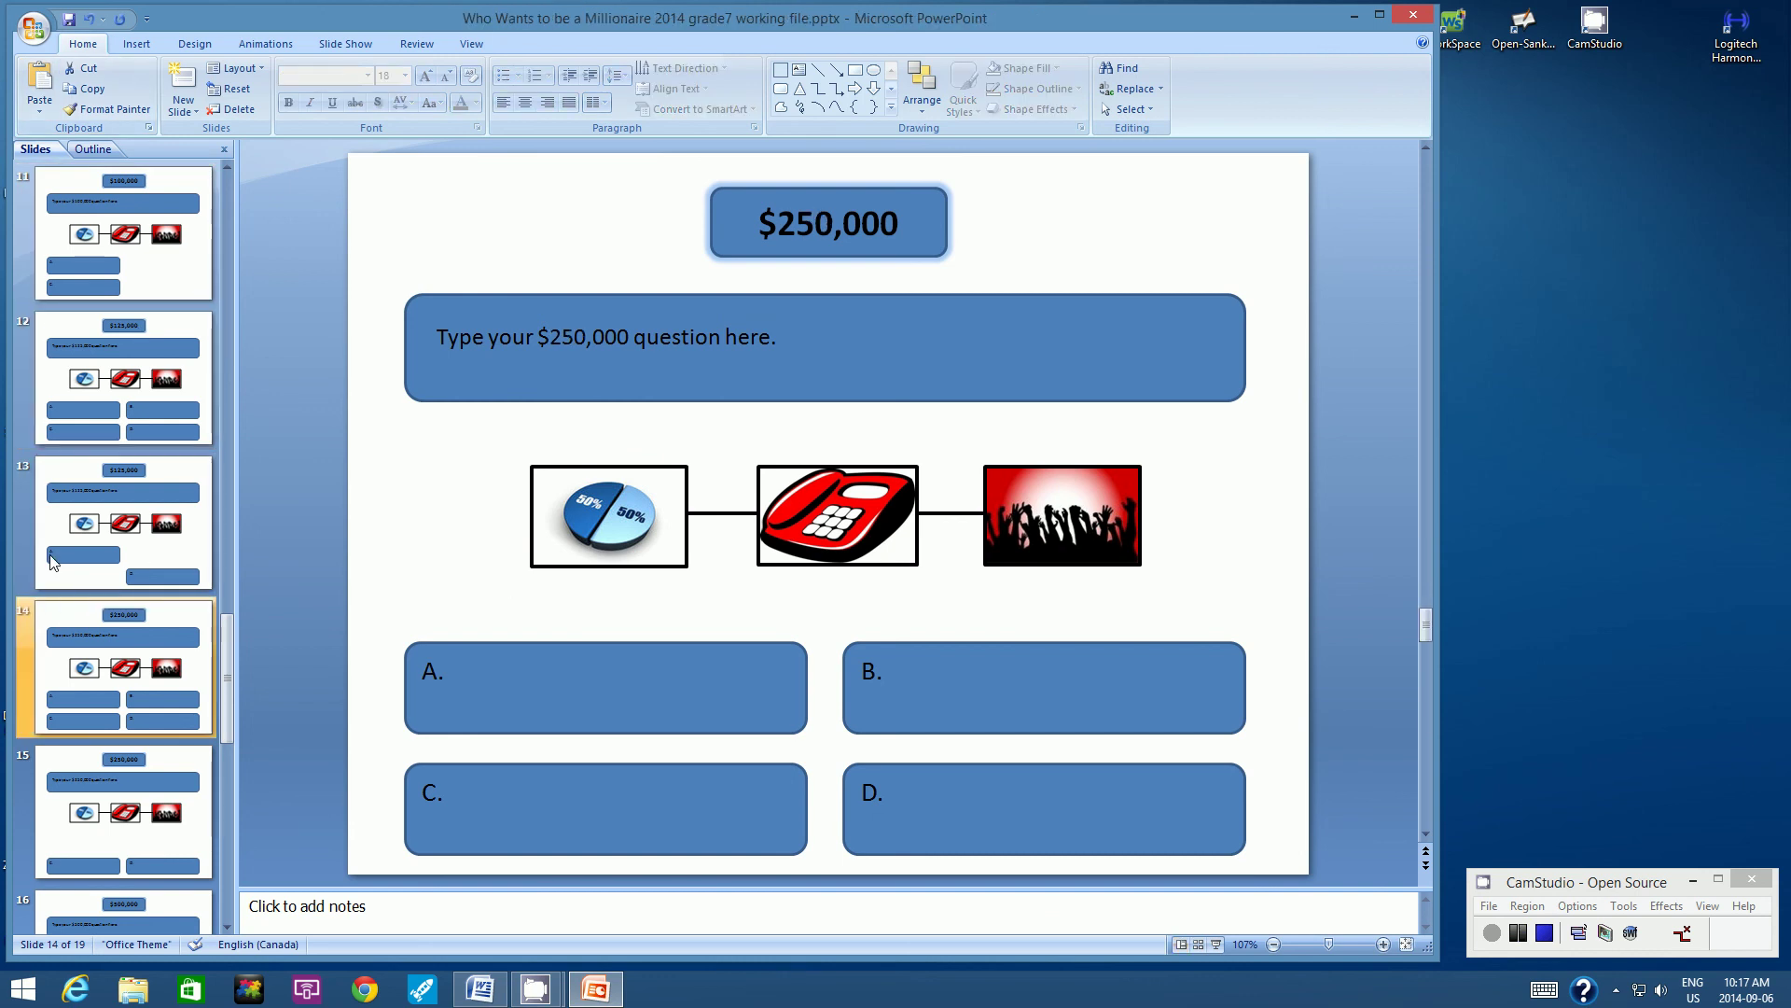
click(39, 78)
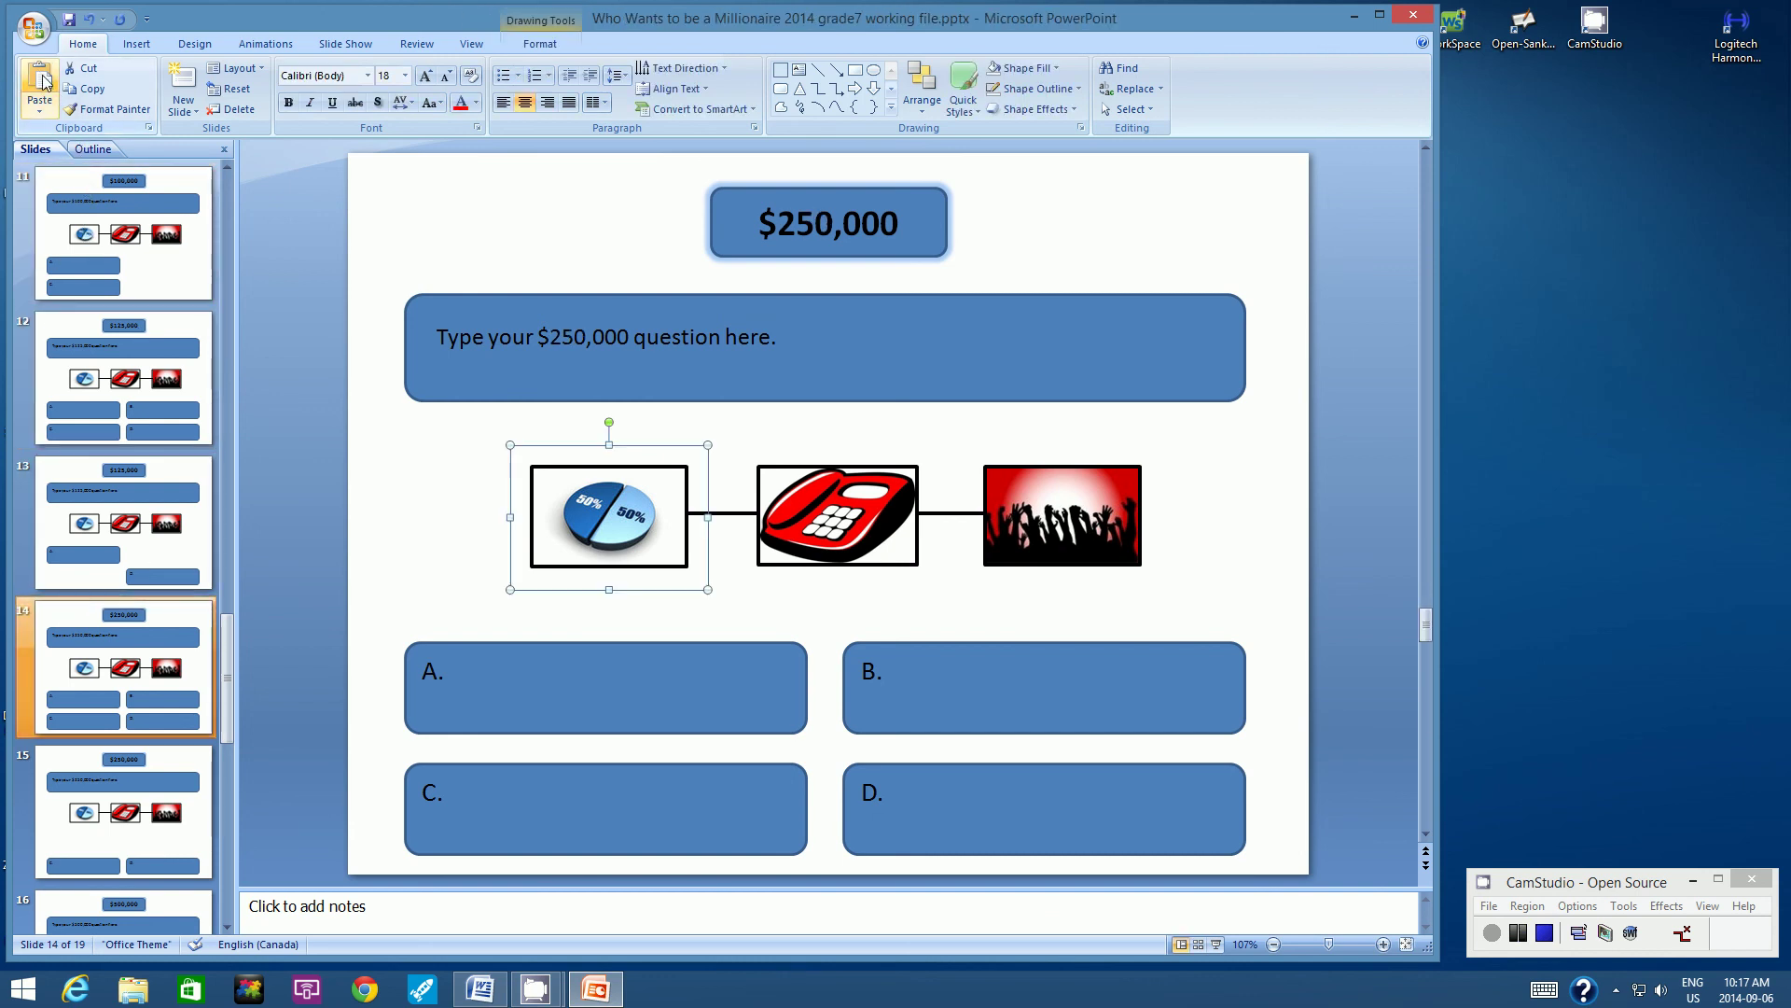
Step: Paste the invisible 50/50 button onto slide 16, the $500,000 question, and slide 18, the $1,000,000 question
click(79, 902)
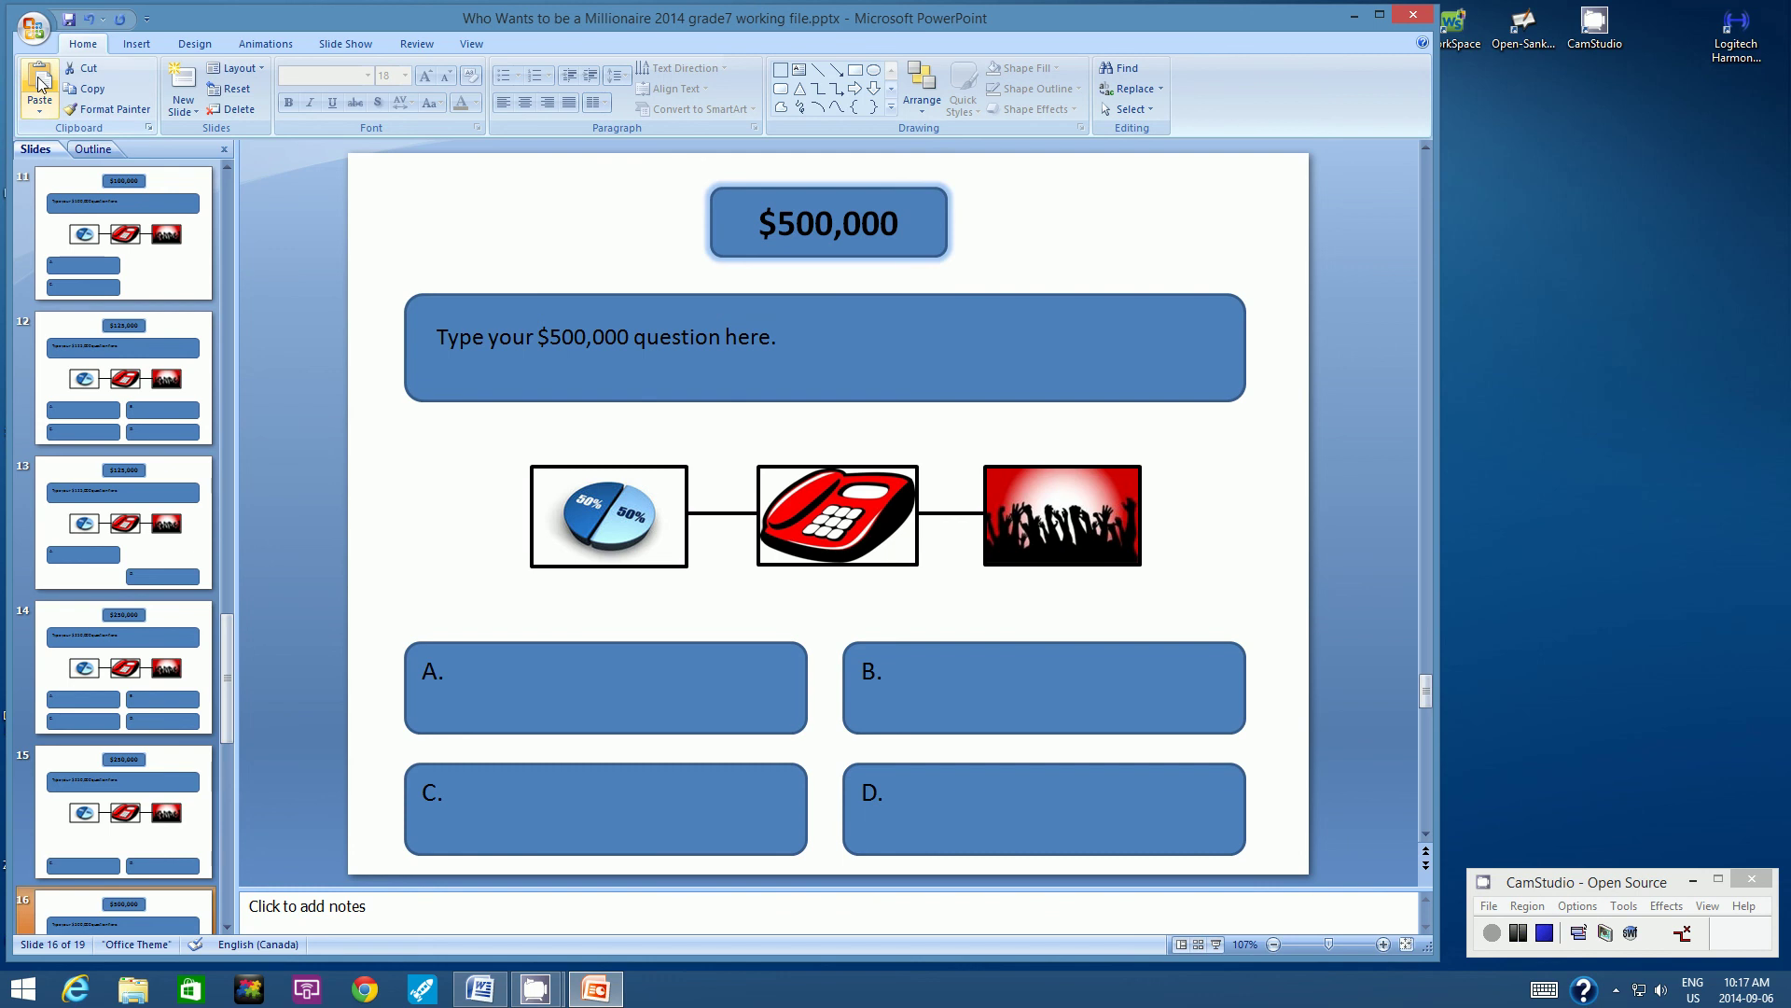
click(39, 82)
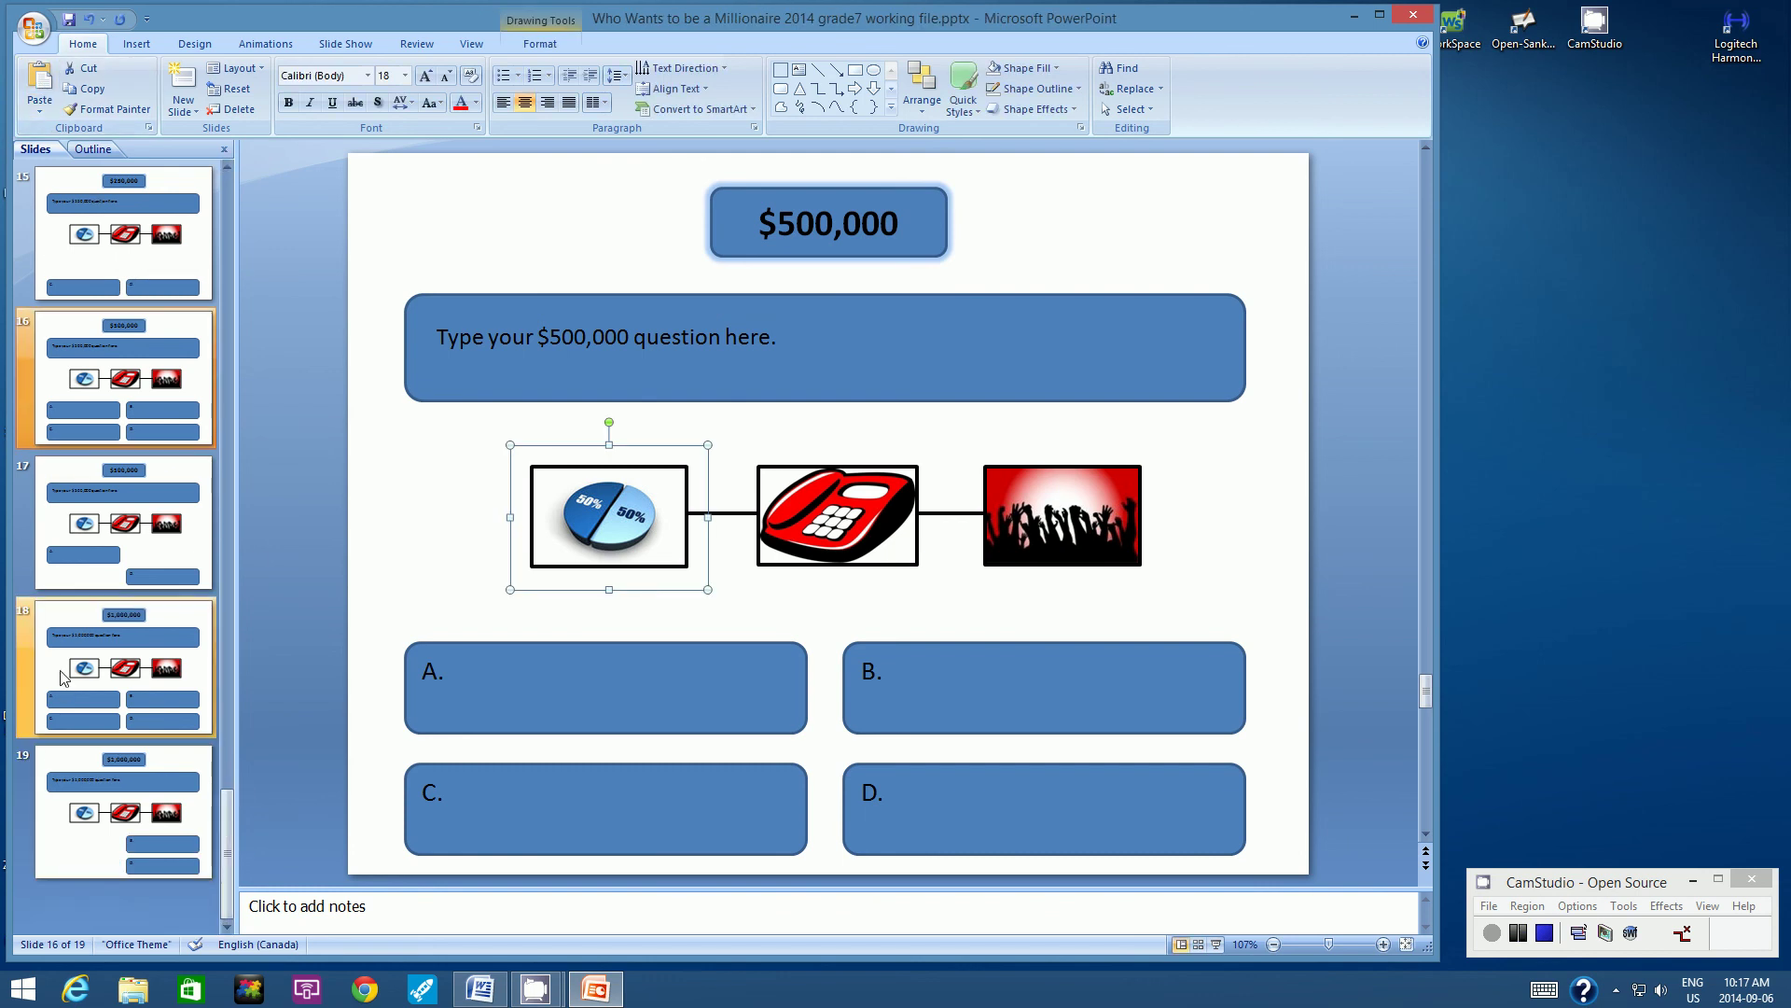
click(53, 620)
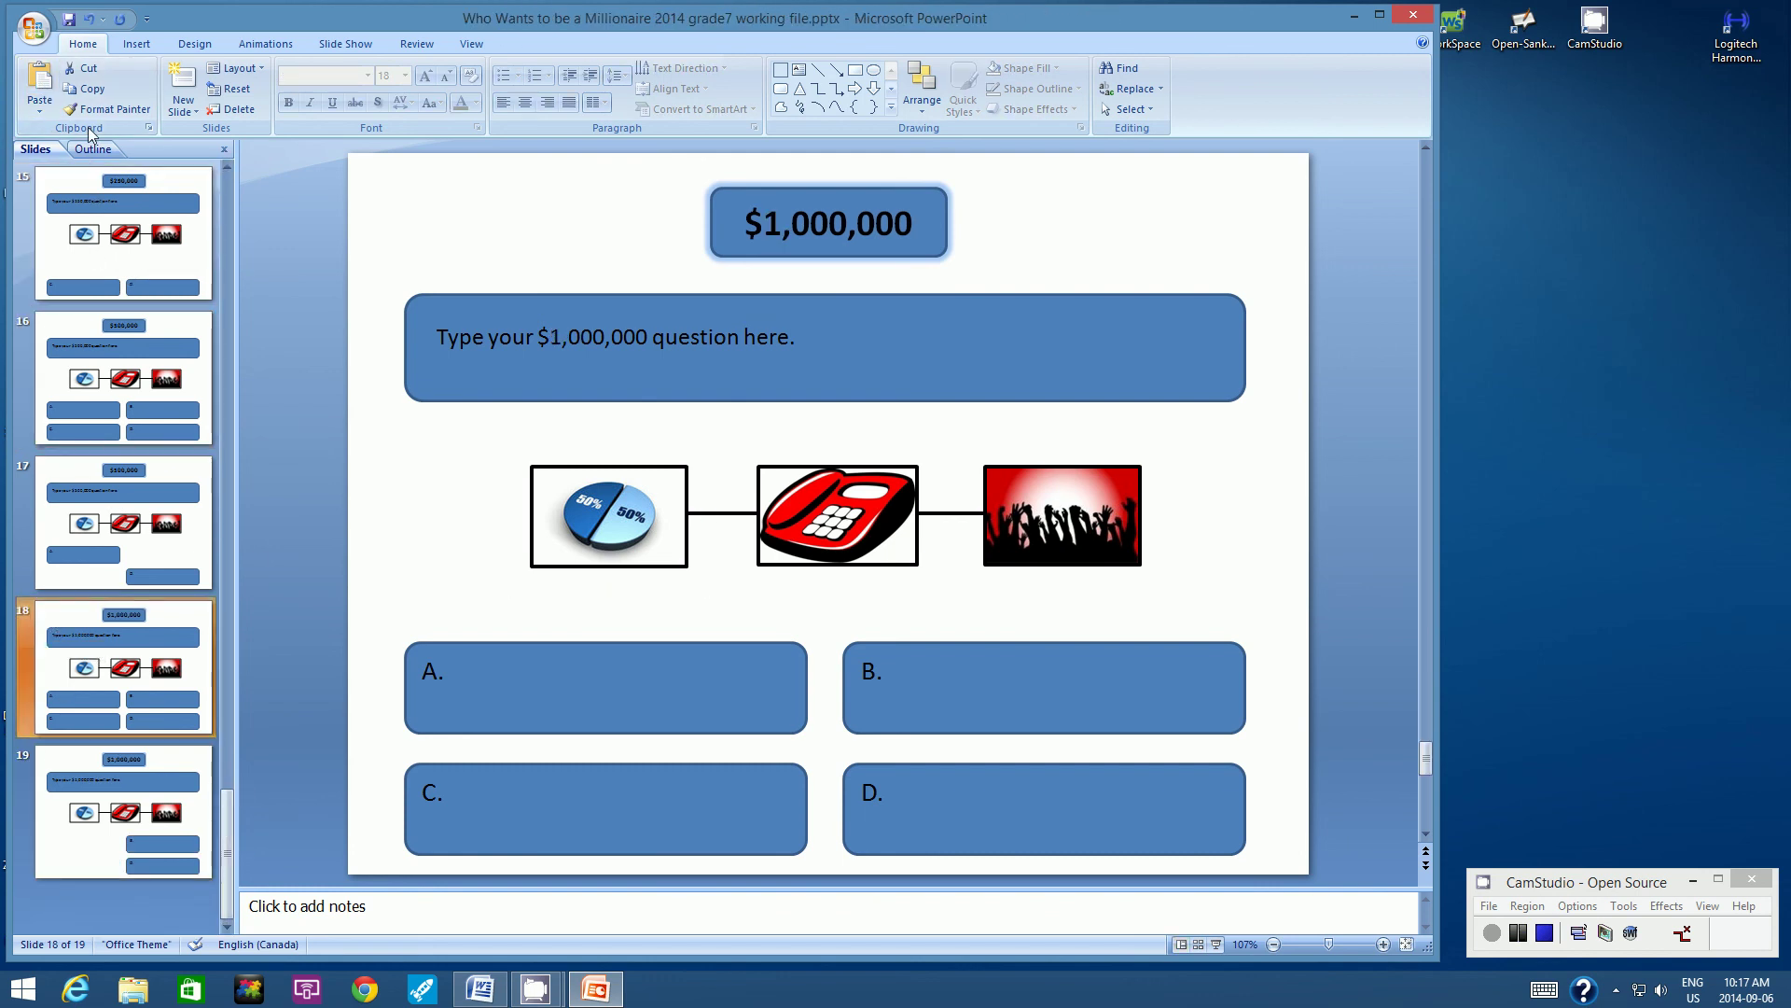
click(36, 80)
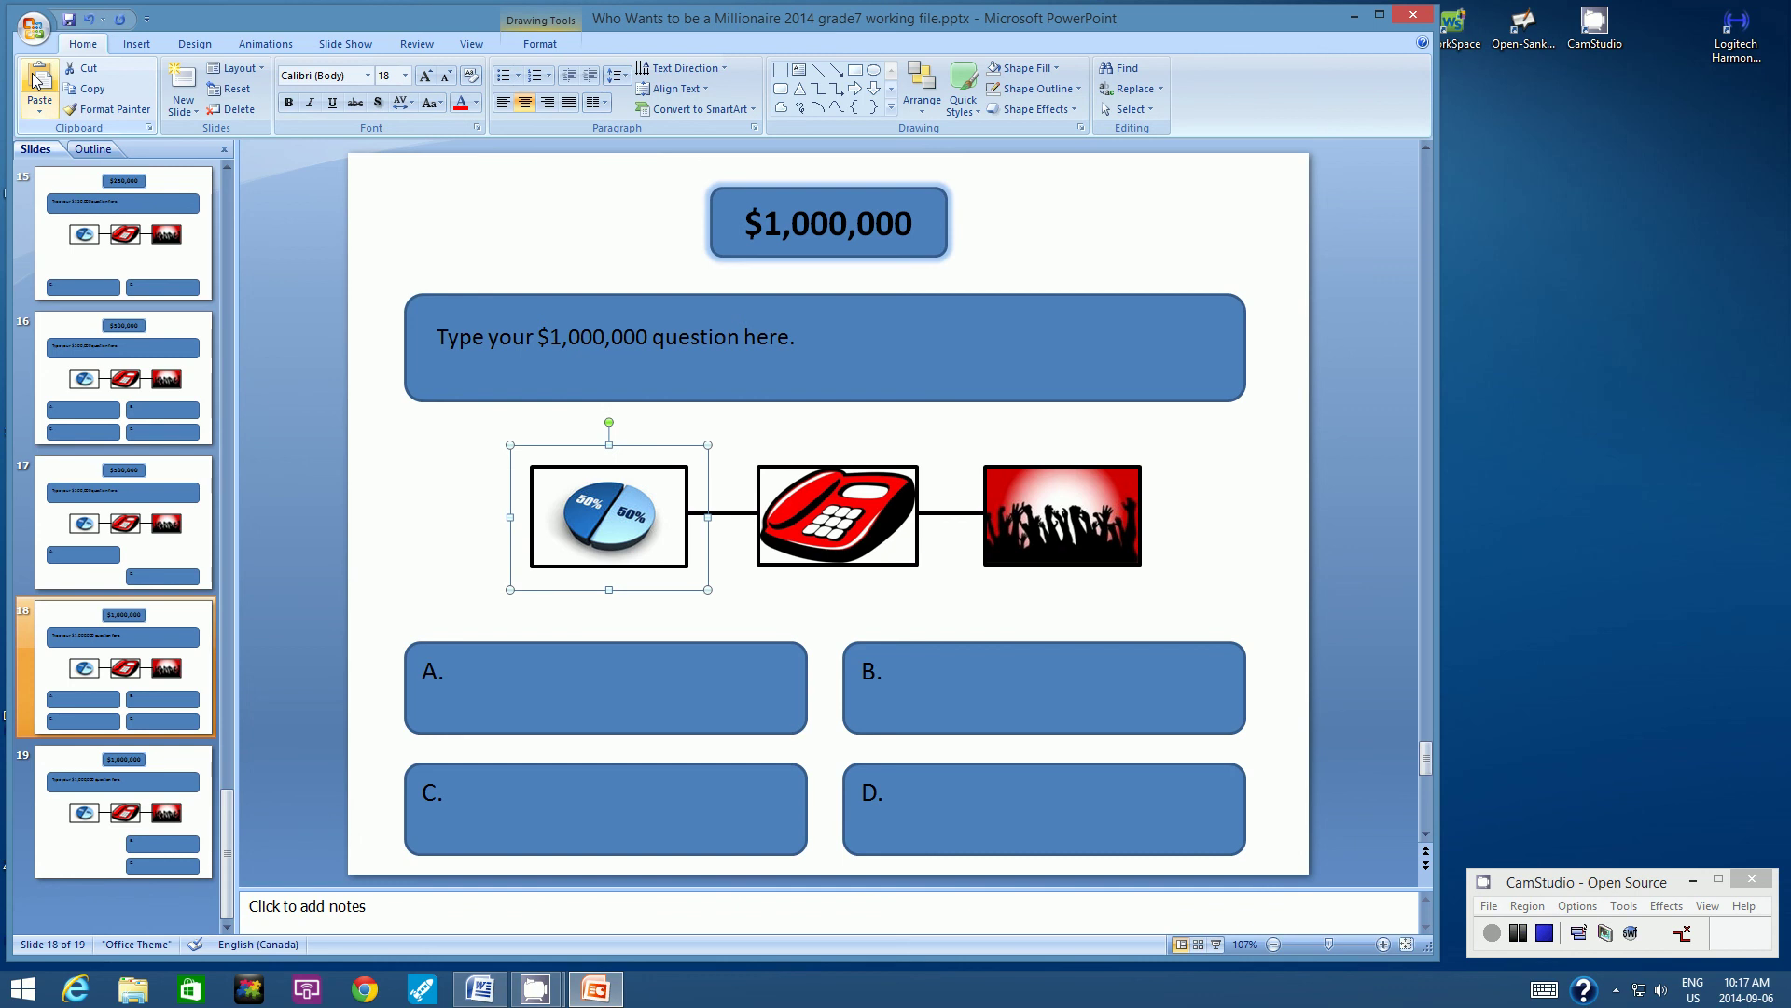